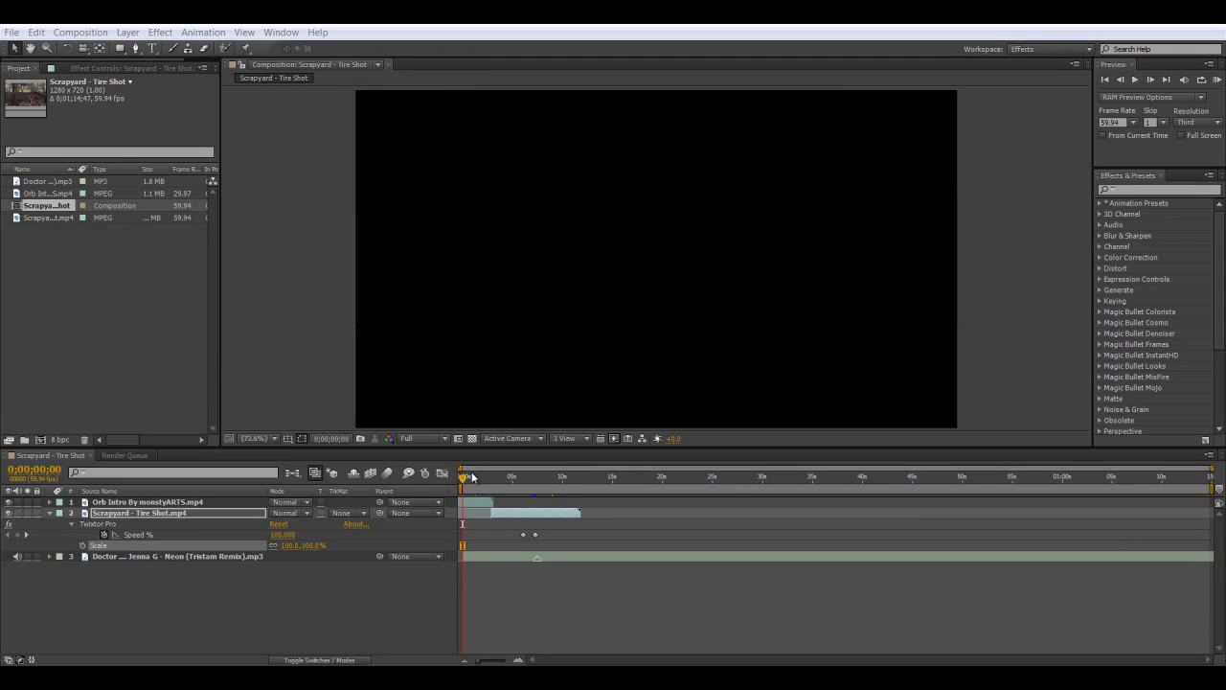
# - Scrub through the Orb Intro clip at the start of the composition to examine its opening animation
pyautogui.moveTo(472, 479)
pyautogui.mouseDown()
pyautogui.moveTo(496, 477)
pyautogui.moveTo(453, 472)
pyautogui.mouseUp()
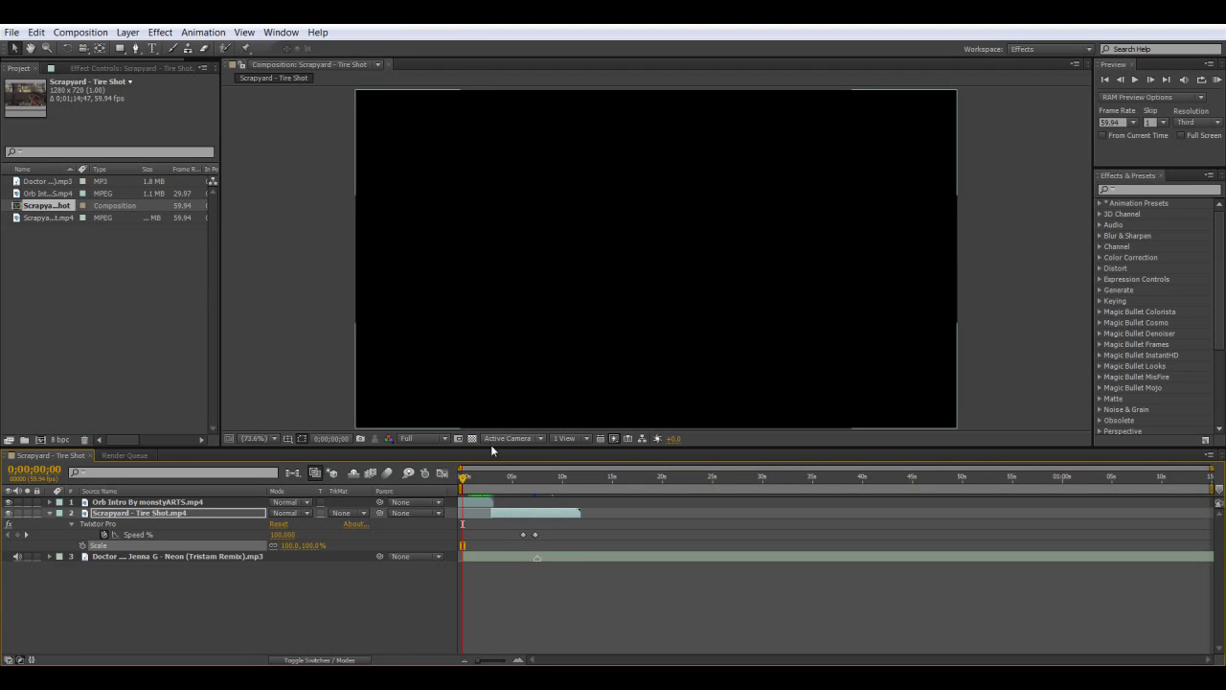
pyautogui.click(489, 478)
pyautogui.moveTo(487, 473); pyautogui.dragTo(463, 446)
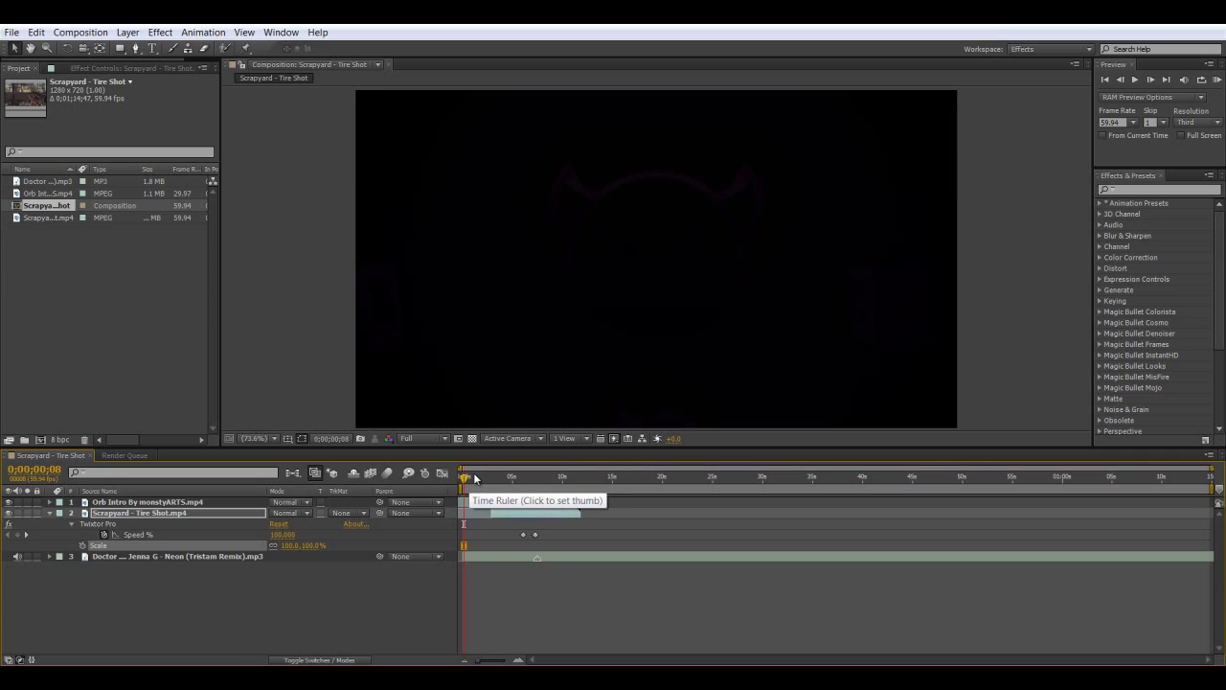
pyautogui.moveTo(473, 473)
pyautogui.mouseDown()
pyautogui.moveTo(485, 472)
pyautogui.moveTo(464, 473)
pyautogui.mouseUp()
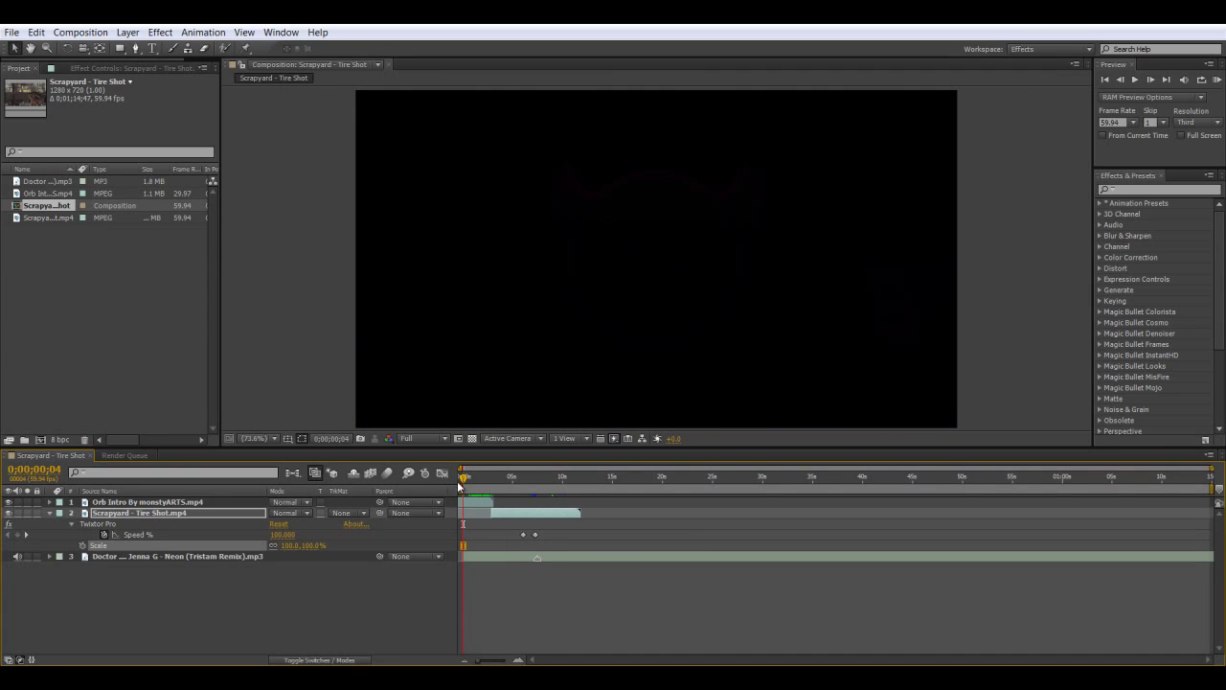
pyautogui.moveTo(464, 482)
pyautogui.mouseDown()
pyautogui.moveTo(491, 486)
pyautogui.moveTo(481, 482)
pyautogui.mouseUp()
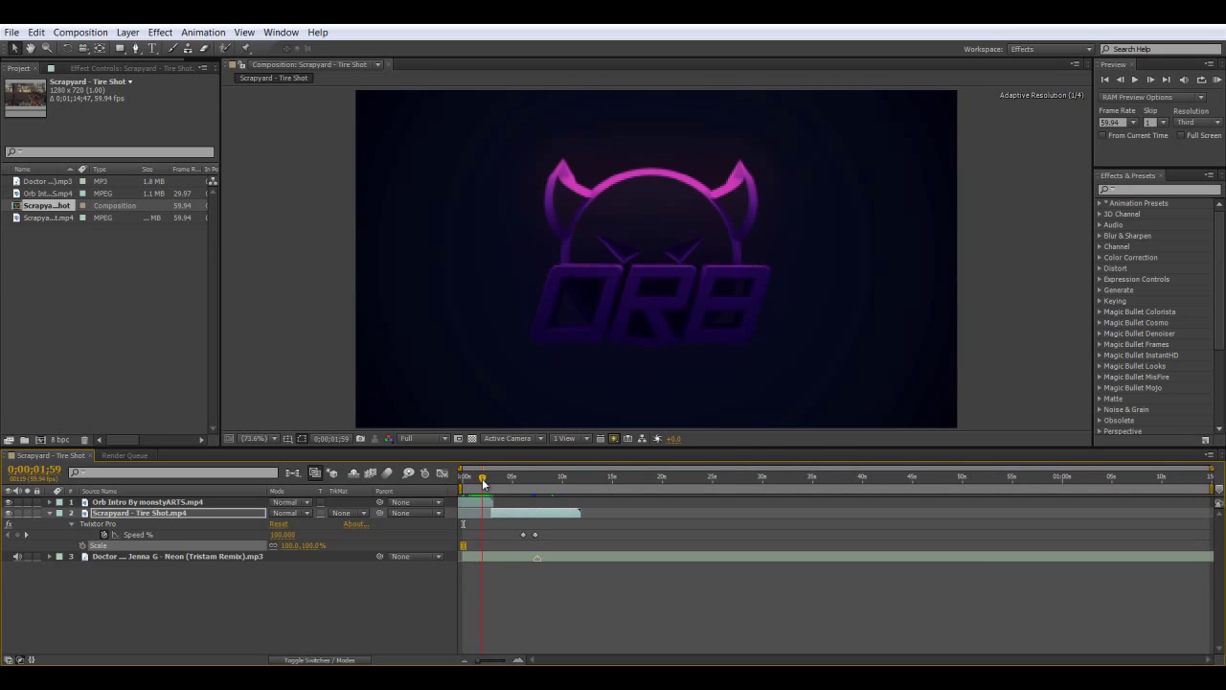
pyautogui.moveTo(482, 482); pyautogui.dragTo(469, 478)
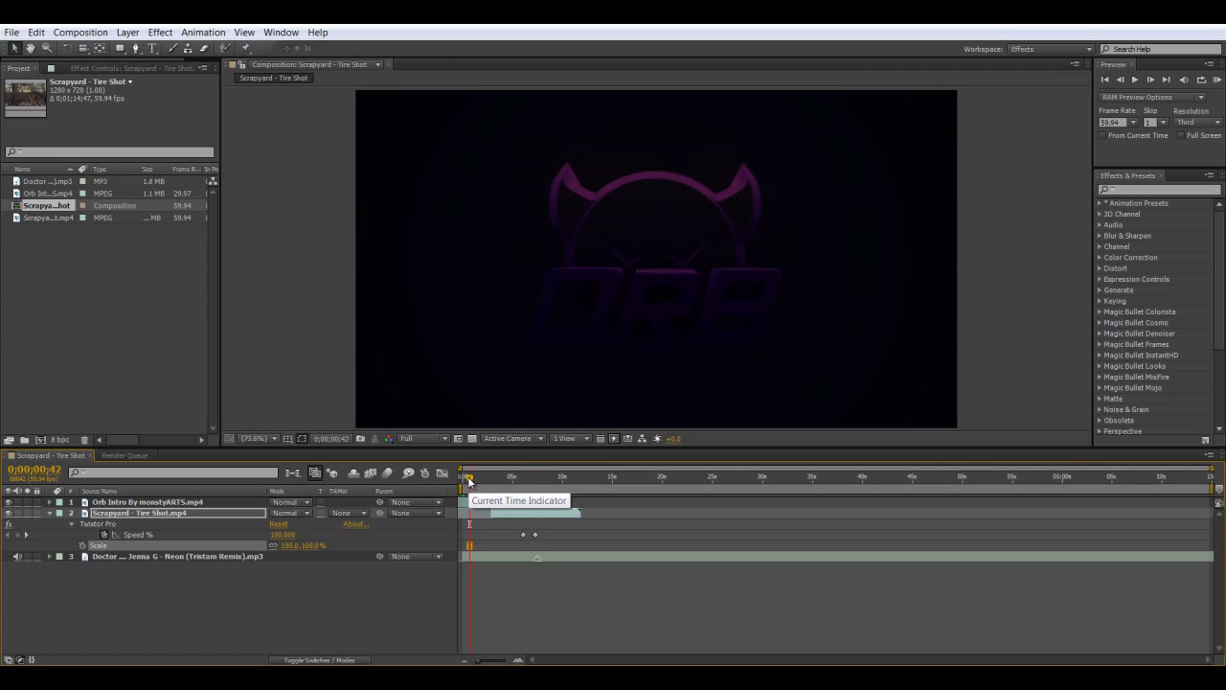
pyautogui.moveTo(467, 481); pyautogui.dragTo(486, 480)
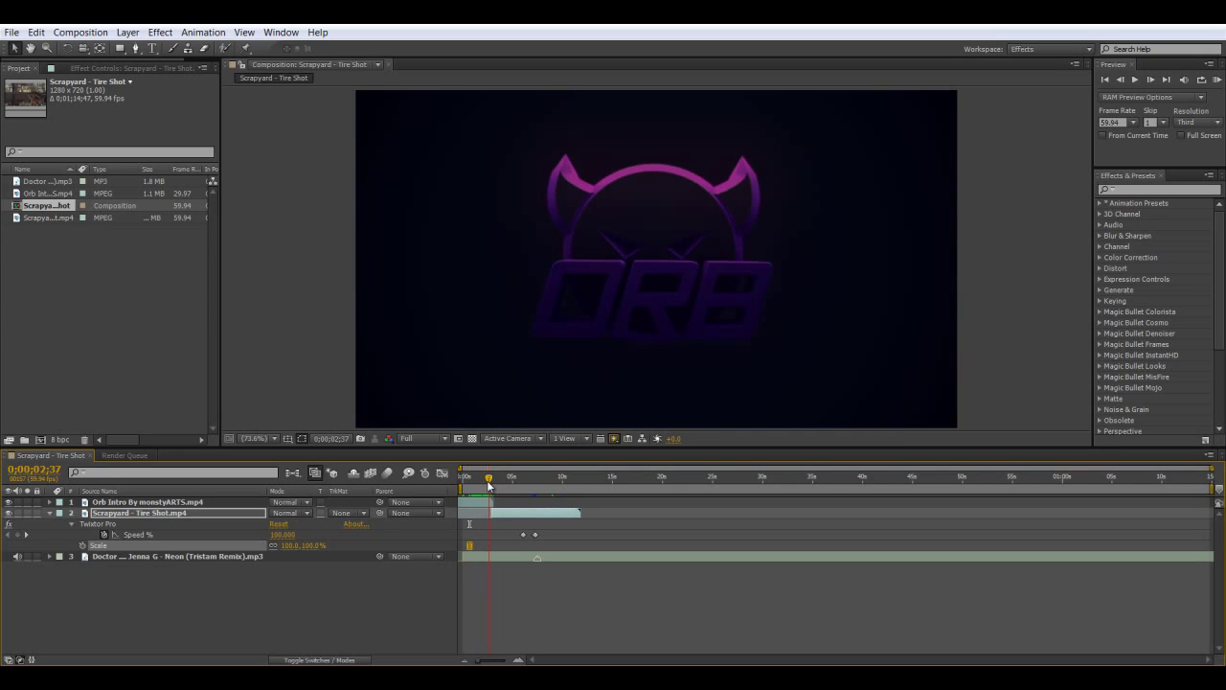
pyautogui.moveTo(487, 480); pyautogui.dragTo(478, 478)
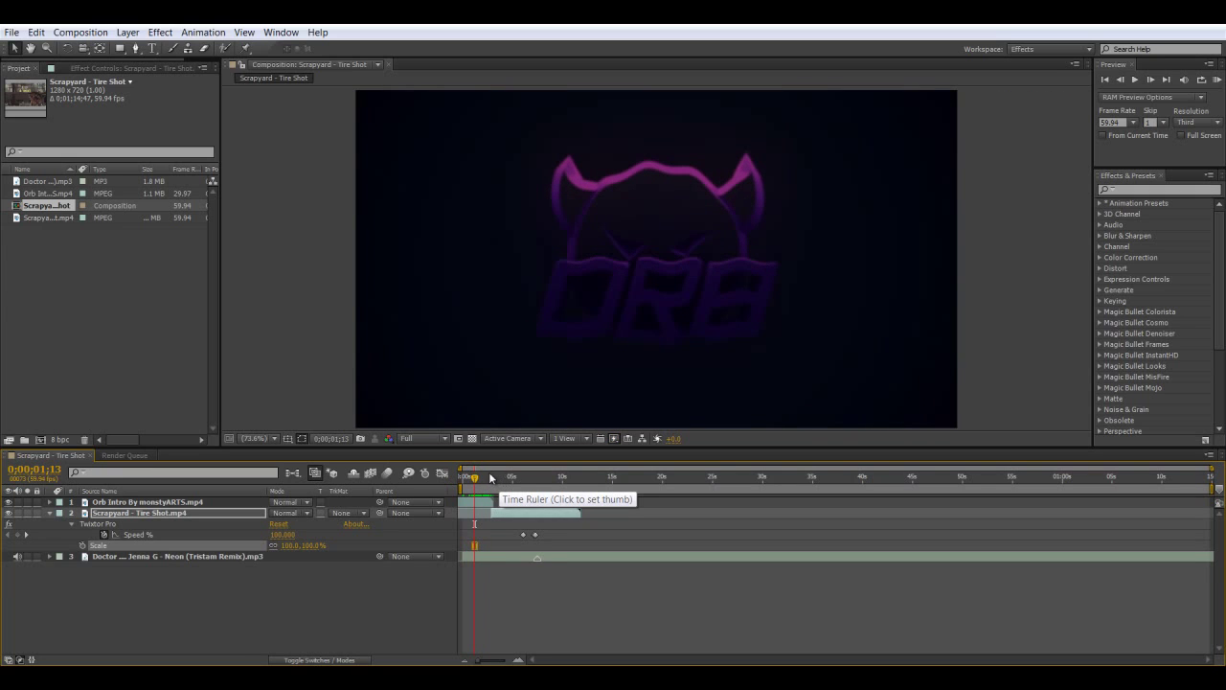
pyautogui.moveTo(475, 477); pyautogui.dragTo(484, 488)
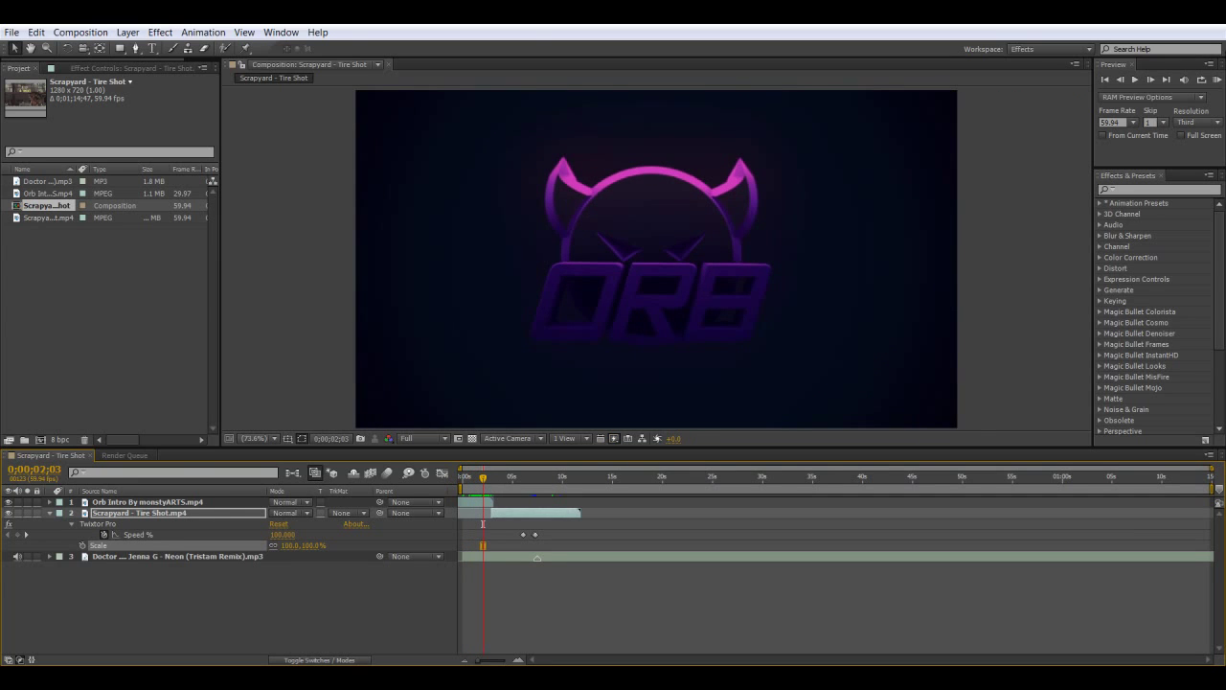
# - Play RAM previews of the composition to check how the gameplay clip lines up with the music
pyautogui.click(1217, 81)
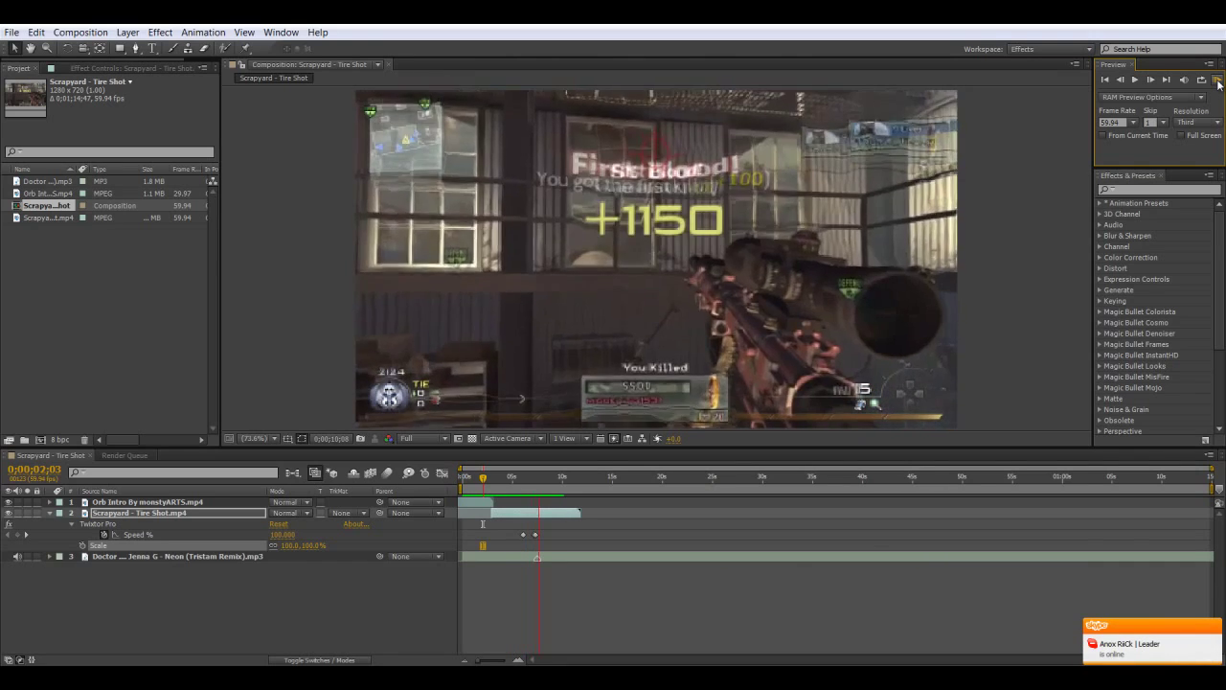
pyautogui.click(1217, 79)
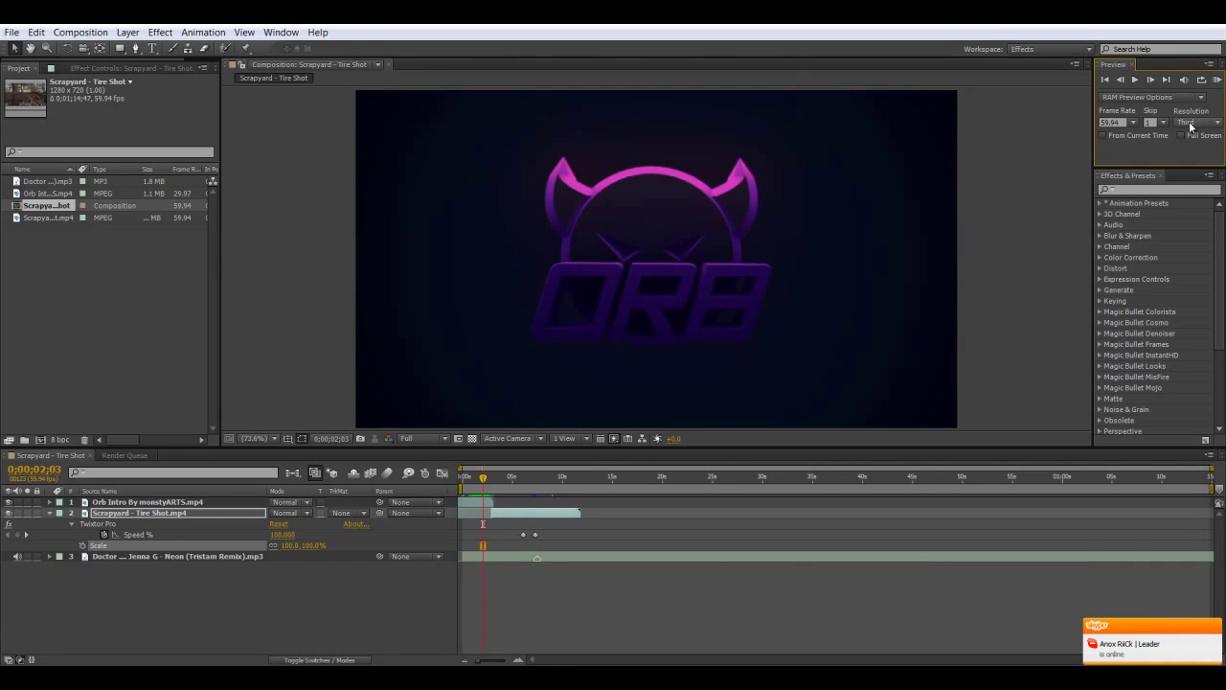
pyautogui.click(1217, 80)
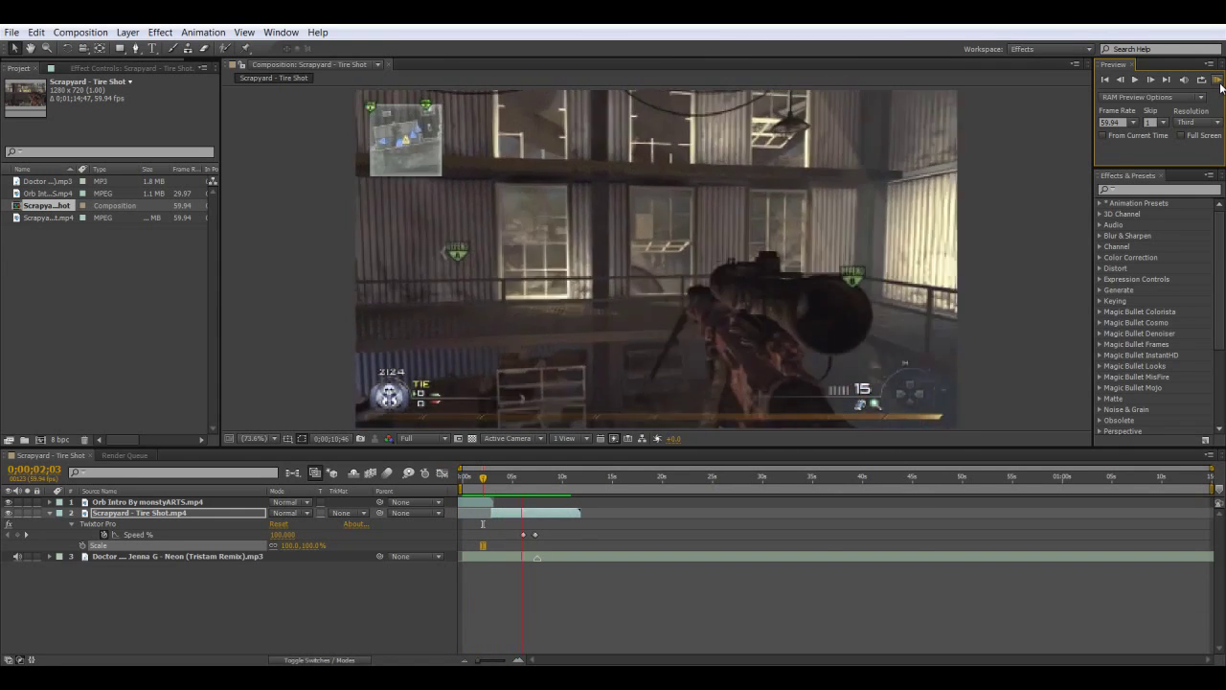
pyautogui.press('space')
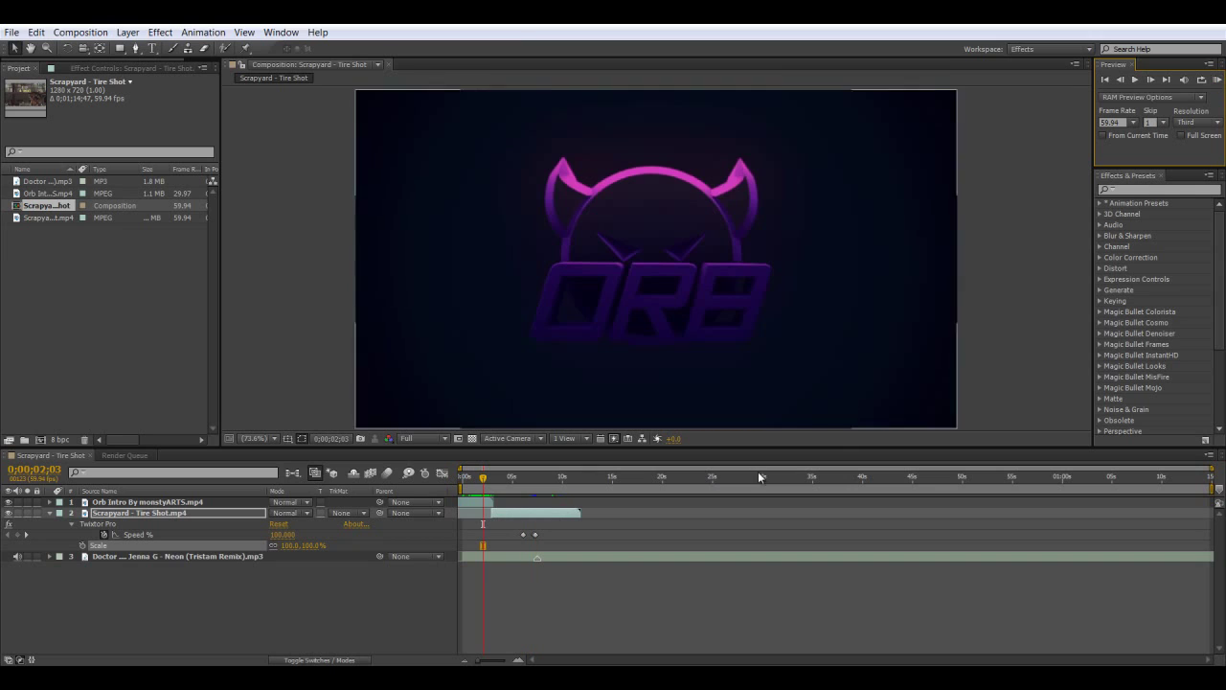
# - Shift the Scrapyard - Tire Shot layer so its visible part starts where the Orb Intro ends, and check it with a RAM preview
pyautogui.press('=')
pyautogui.press('=')
pyautogui.press('=')
pyautogui.press('=')
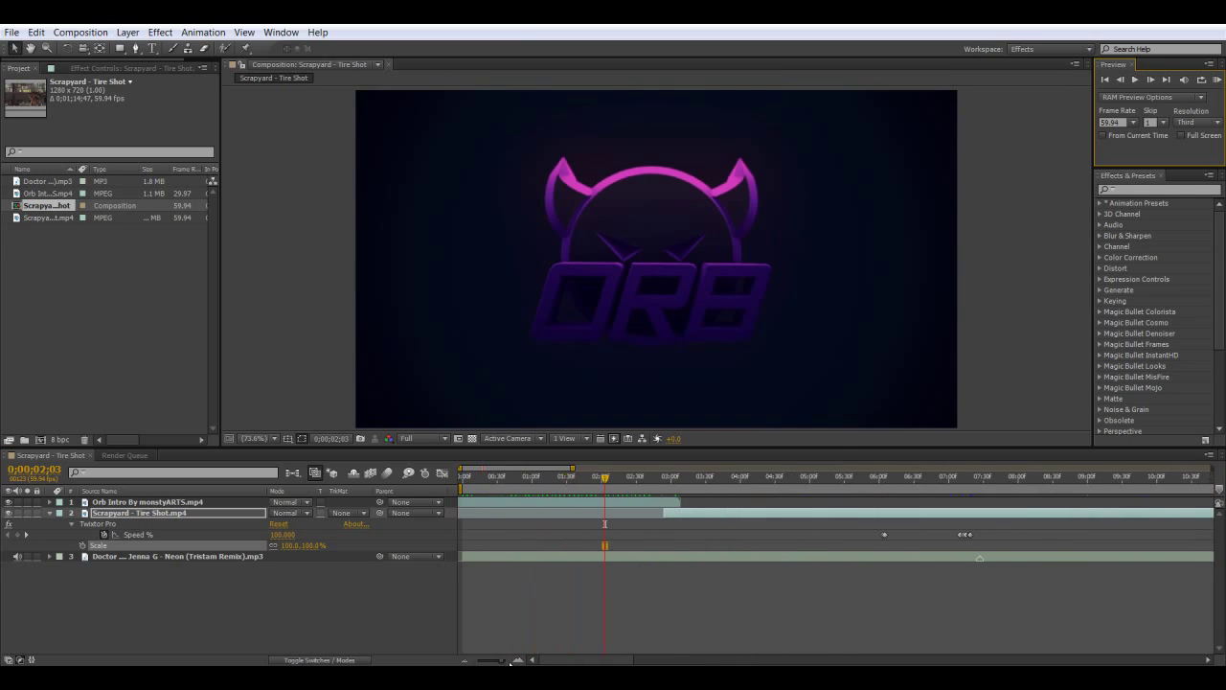
pyautogui.click(671, 516)
pyautogui.moveTo(679, 520); pyautogui.dragTo(684, 516)
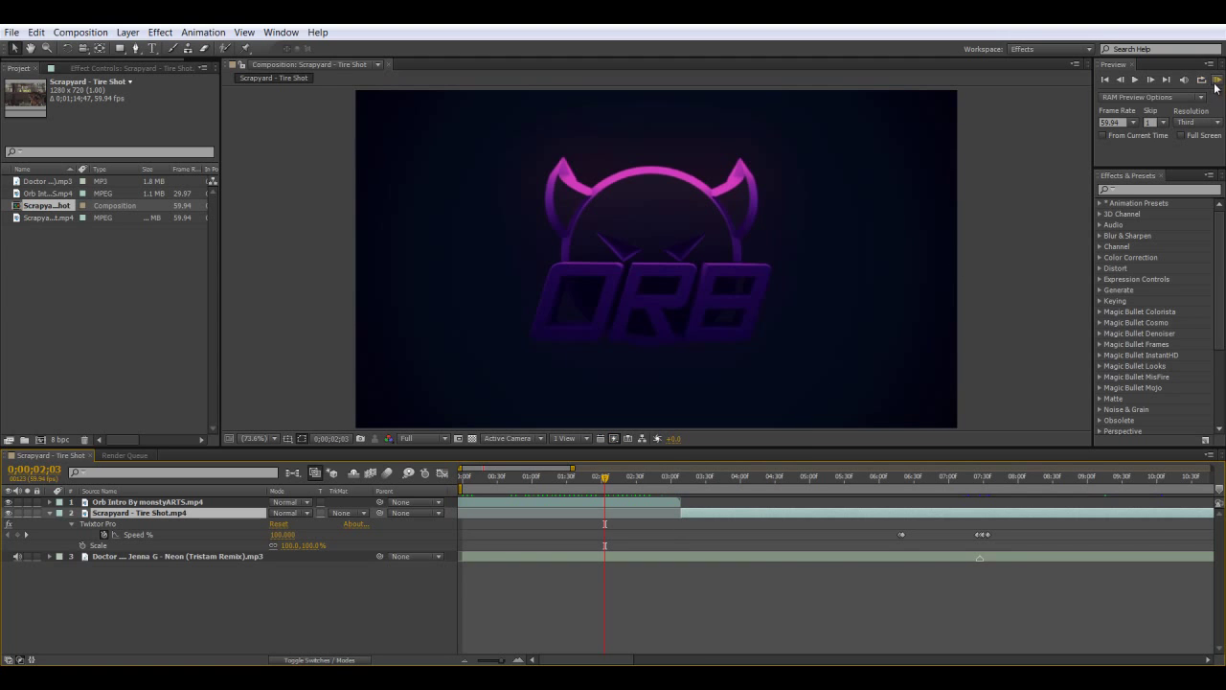
pyautogui.click(1216, 85)
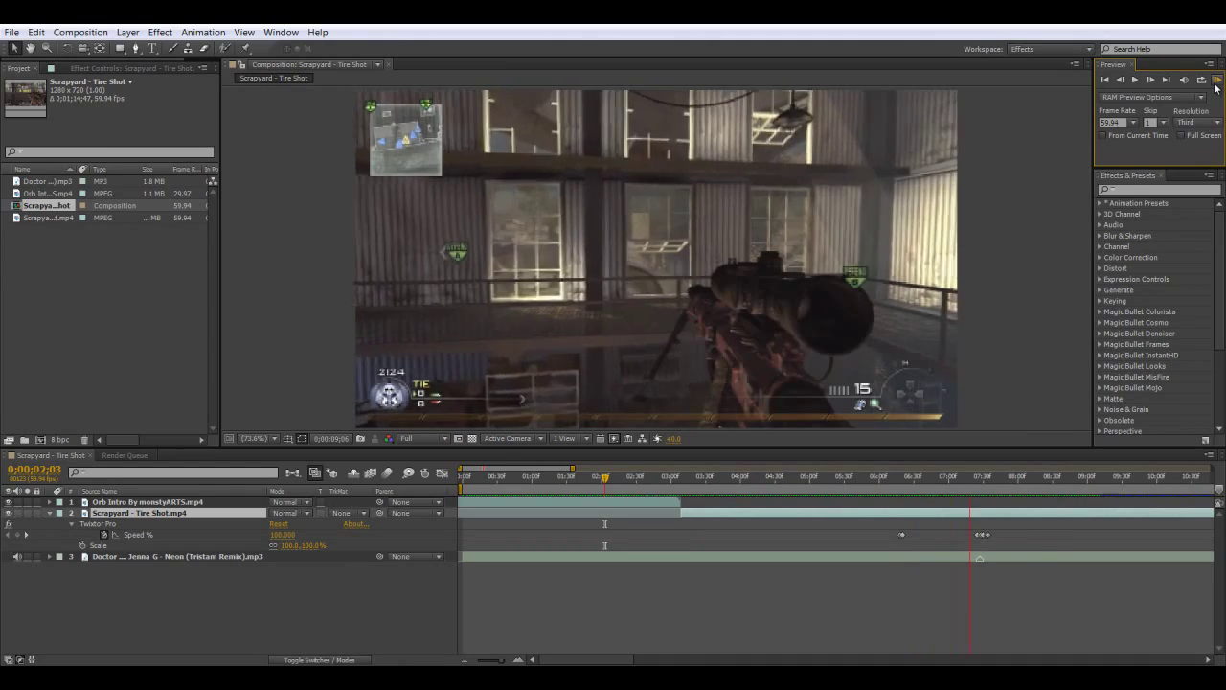
pyautogui.click(1214, 84)
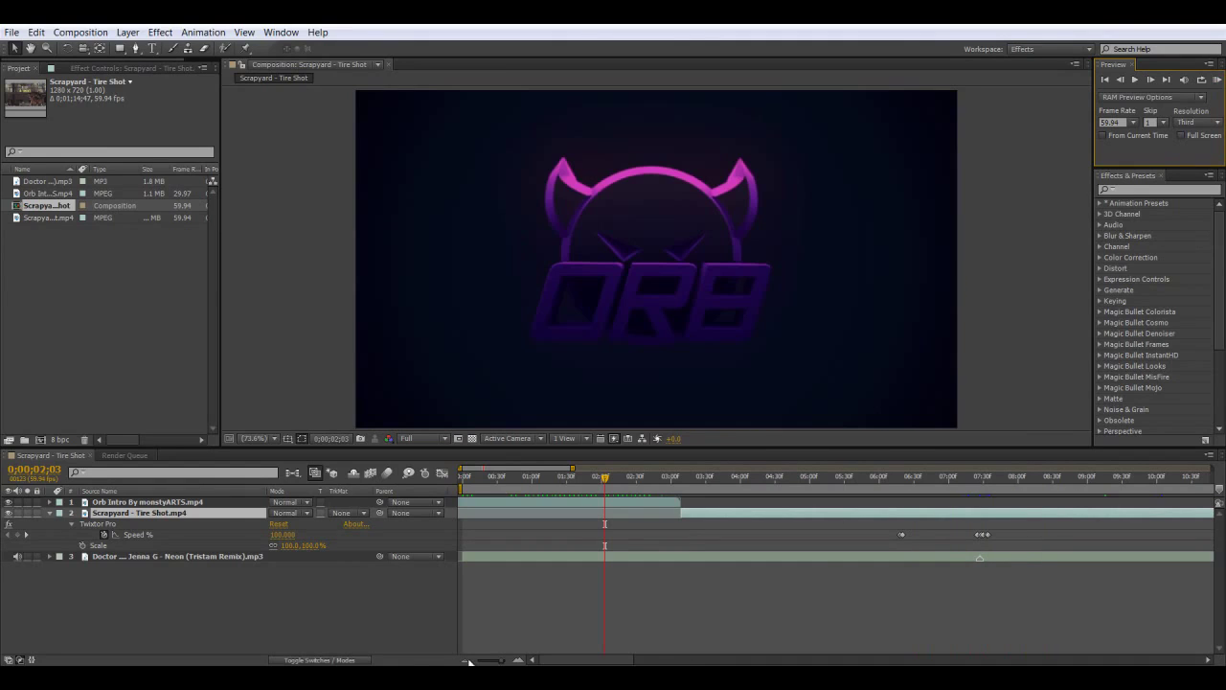
# - Move the current time to 0;00;07;34, at the kill in the Scrapyard - Tire Shot clip
pyautogui.moveTo(481, 661); pyautogui.dragTo(465, 661)
pyautogui.click(487, 479)
pyautogui.moveTo(486, 479); pyautogui.dragTo(536, 499)
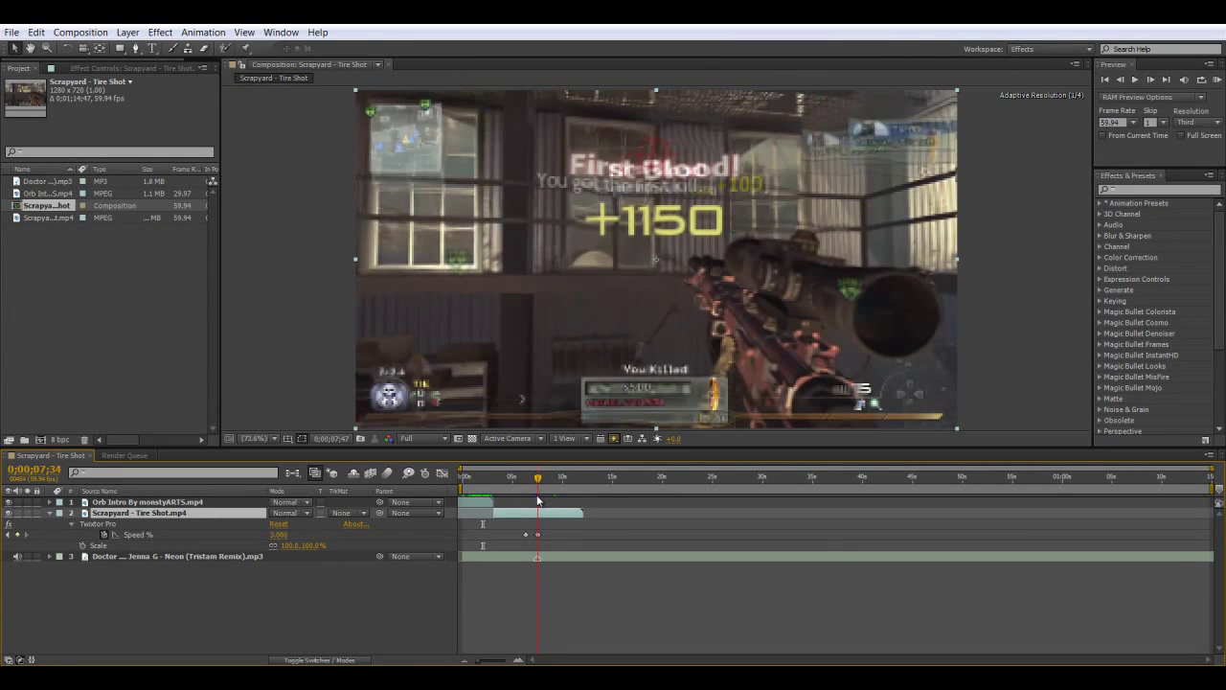
pyautogui.click(1128, 189)
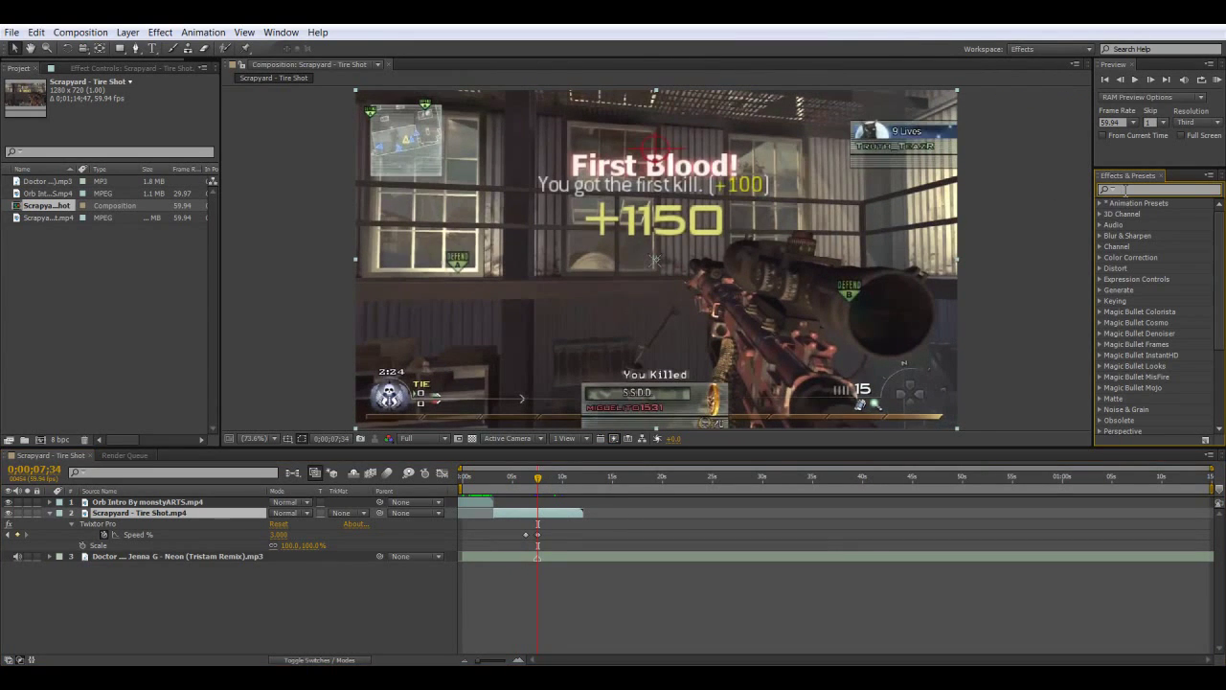
pyautogui.write('bulge')
pyautogui.moveTo(1135, 215); pyautogui.dragTo(620, 485)
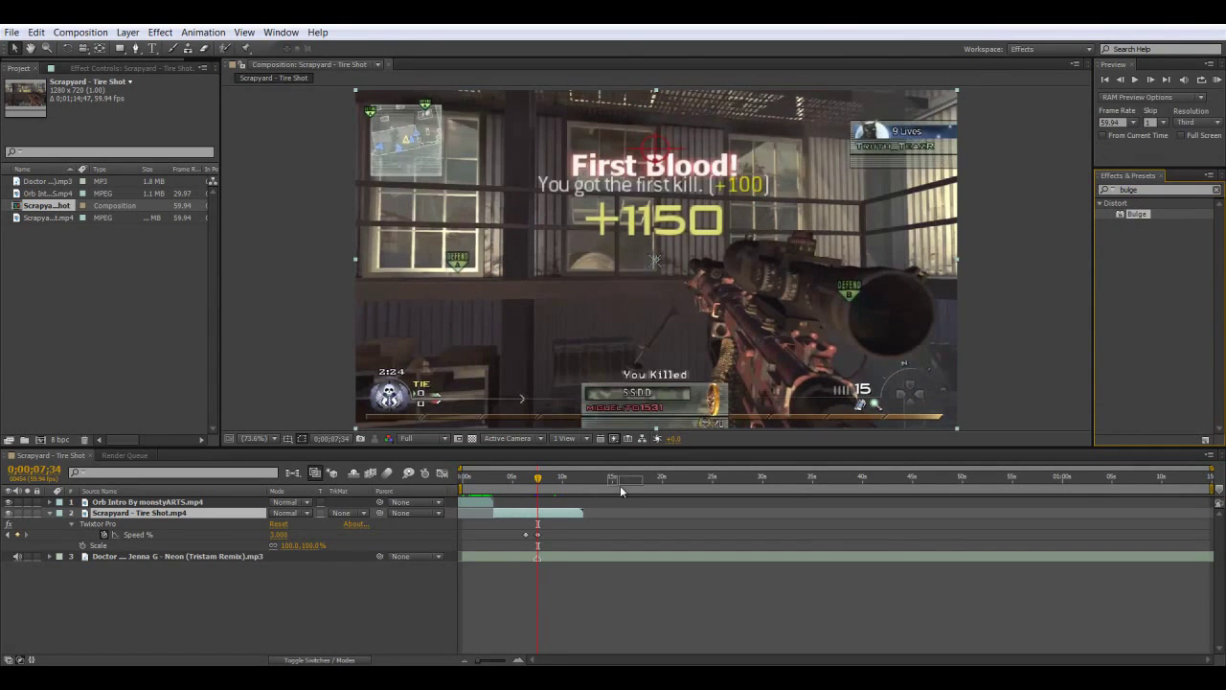
pyautogui.moveTo(560, 516); pyautogui.dragTo(561, 514)
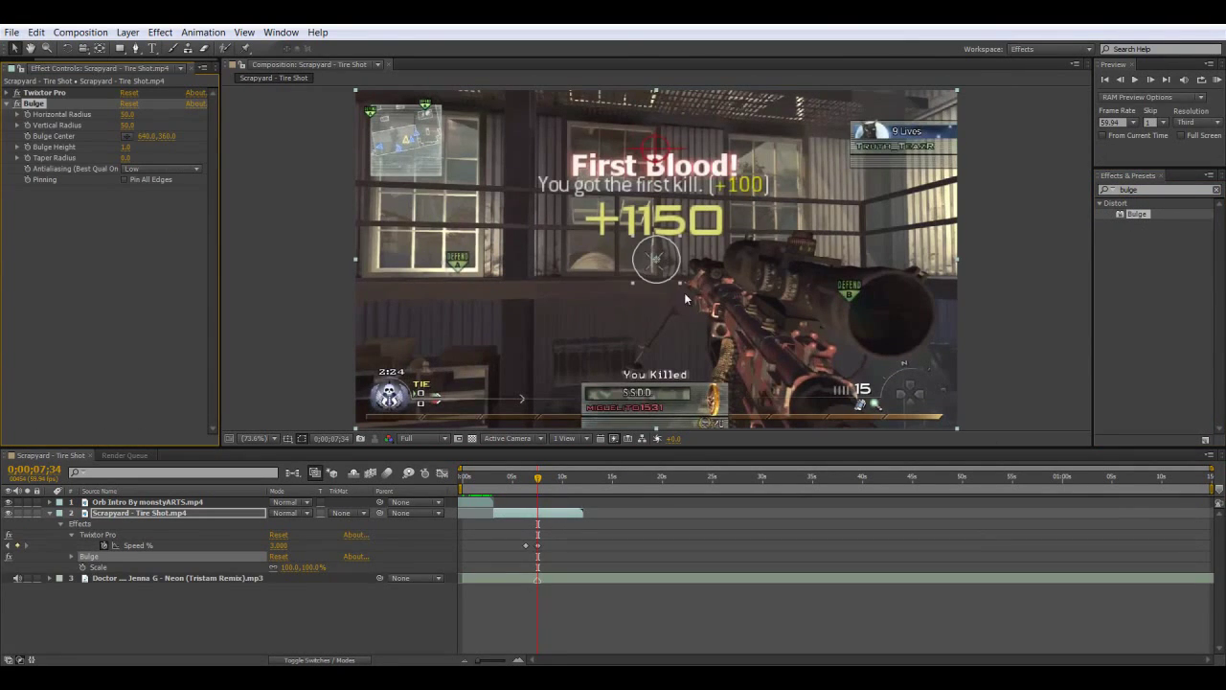
pyautogui.moveTo(680, 287); pyautogui.dragTo(801, 279)
pyautogui.press('Delete')
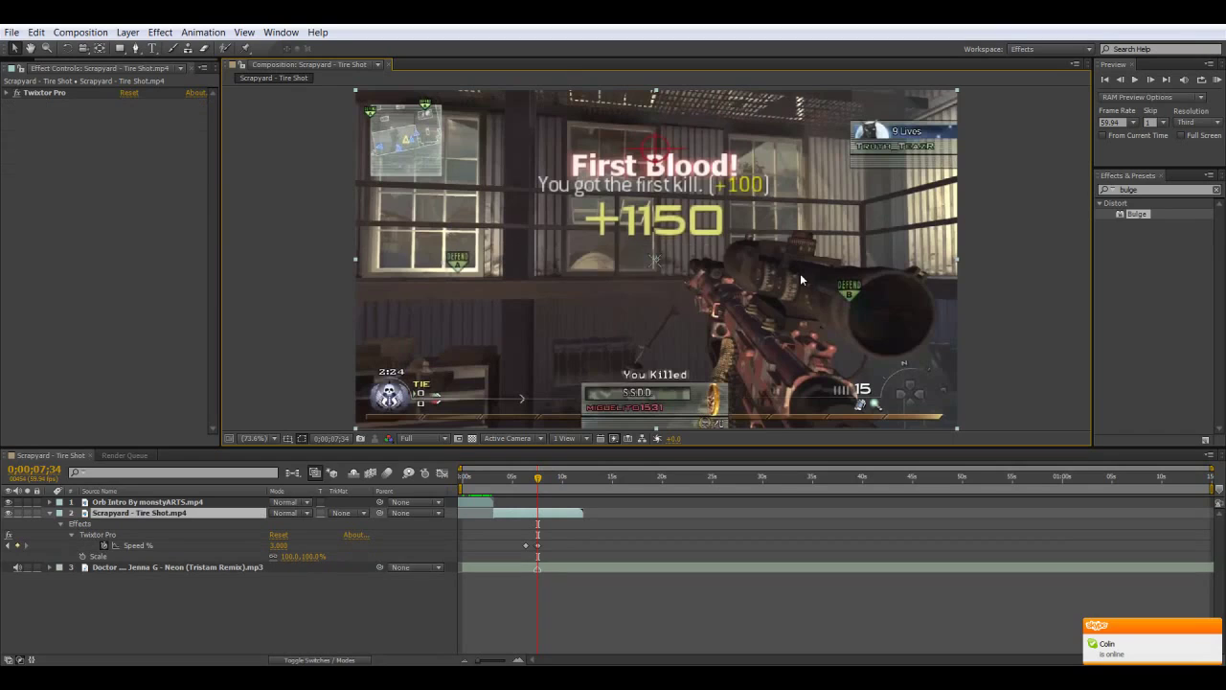
# - Find the Optics Compensation effect and apply it to the Scrapyard - Tire Shot layer
pyautogui.click(1217, 628)
pyautogui.click(1131, 189)
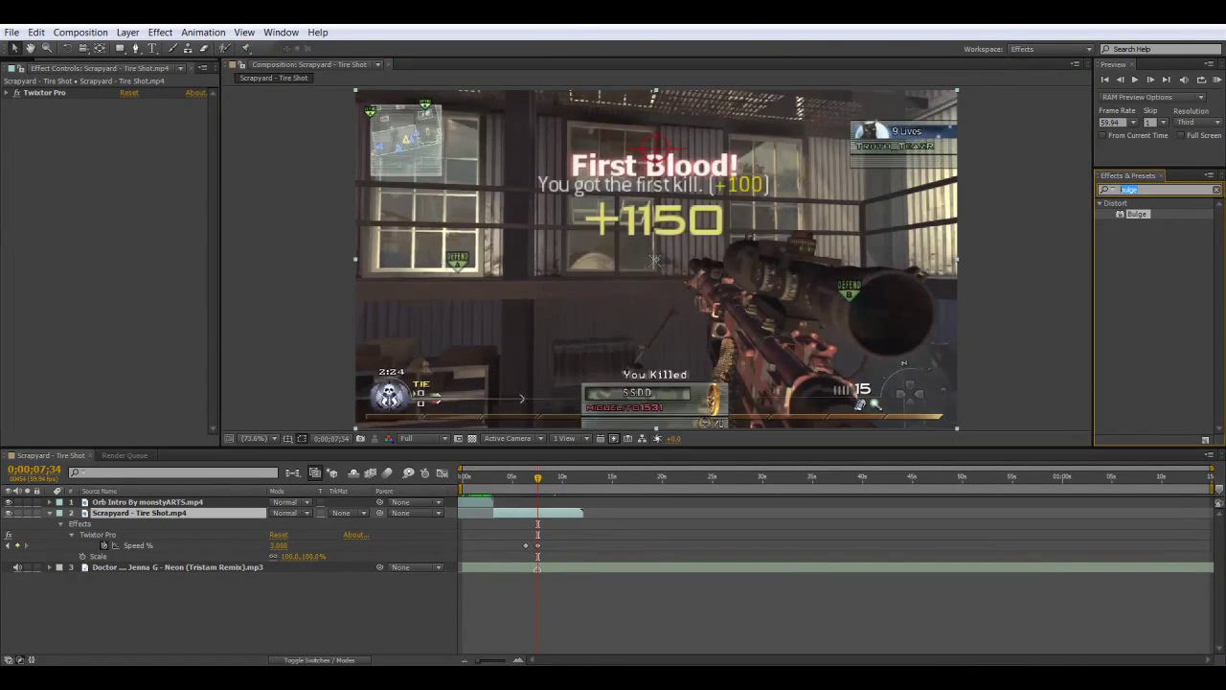
pyautogui.write('opi')
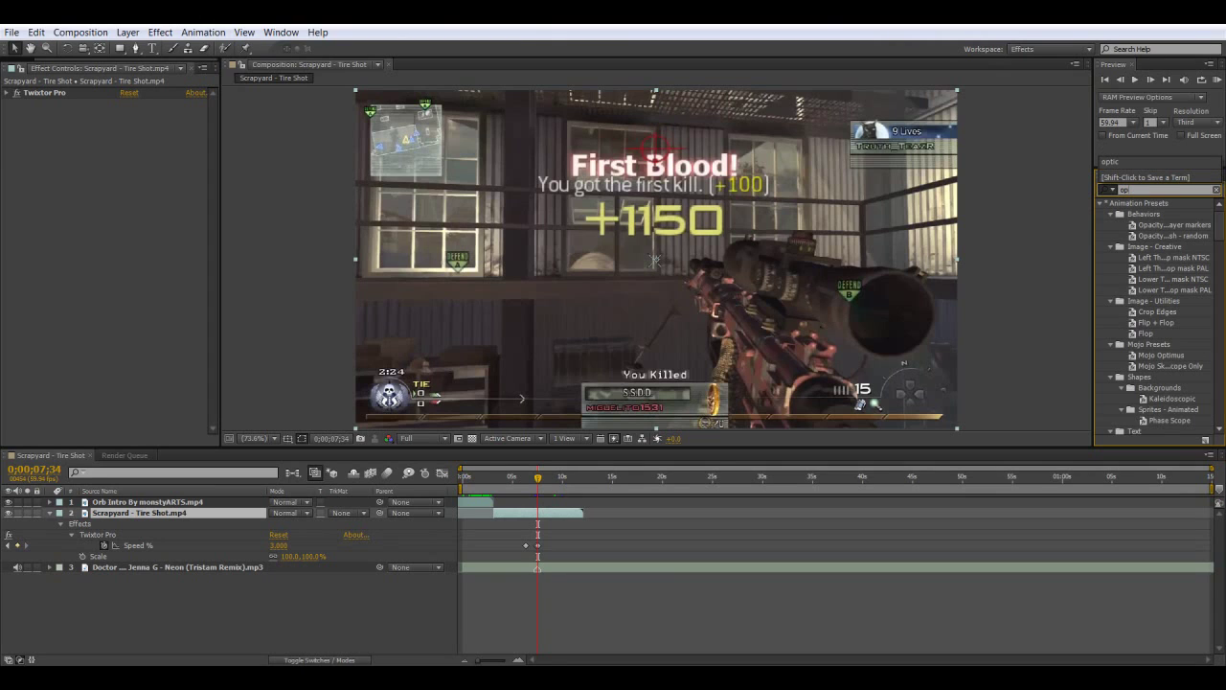
pyautogui.write('tic')
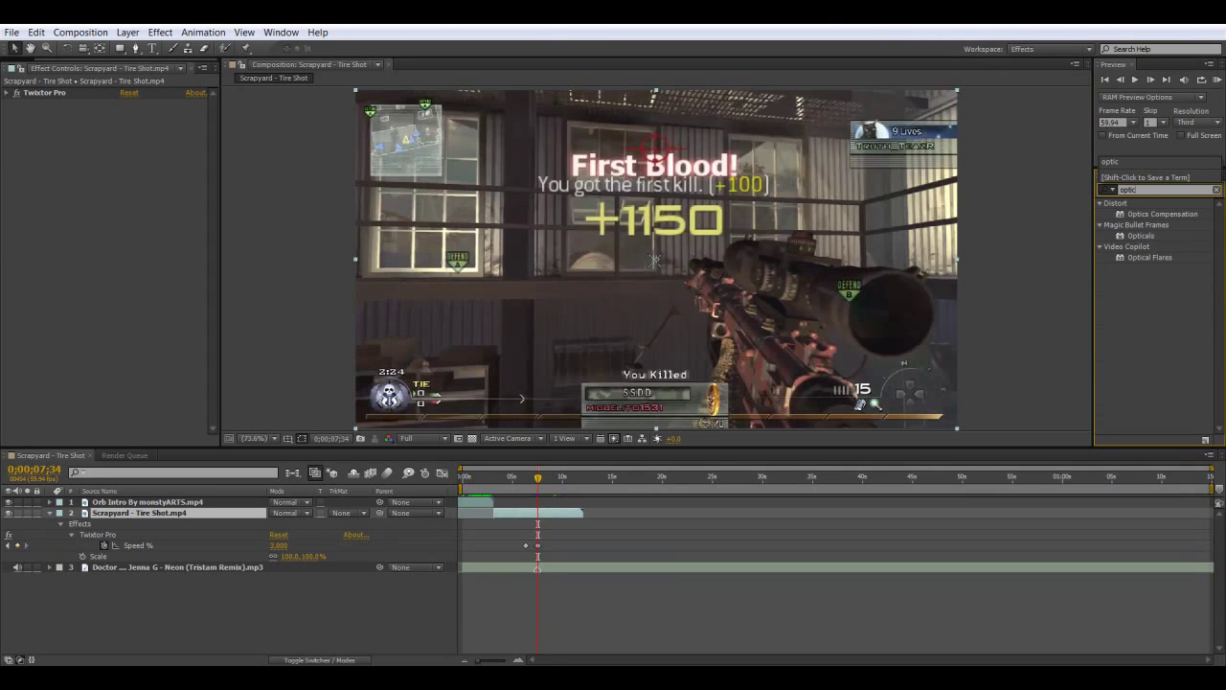
pyautogui.moveTo(1155, 215); pyautogui.dragTo(557, 520)
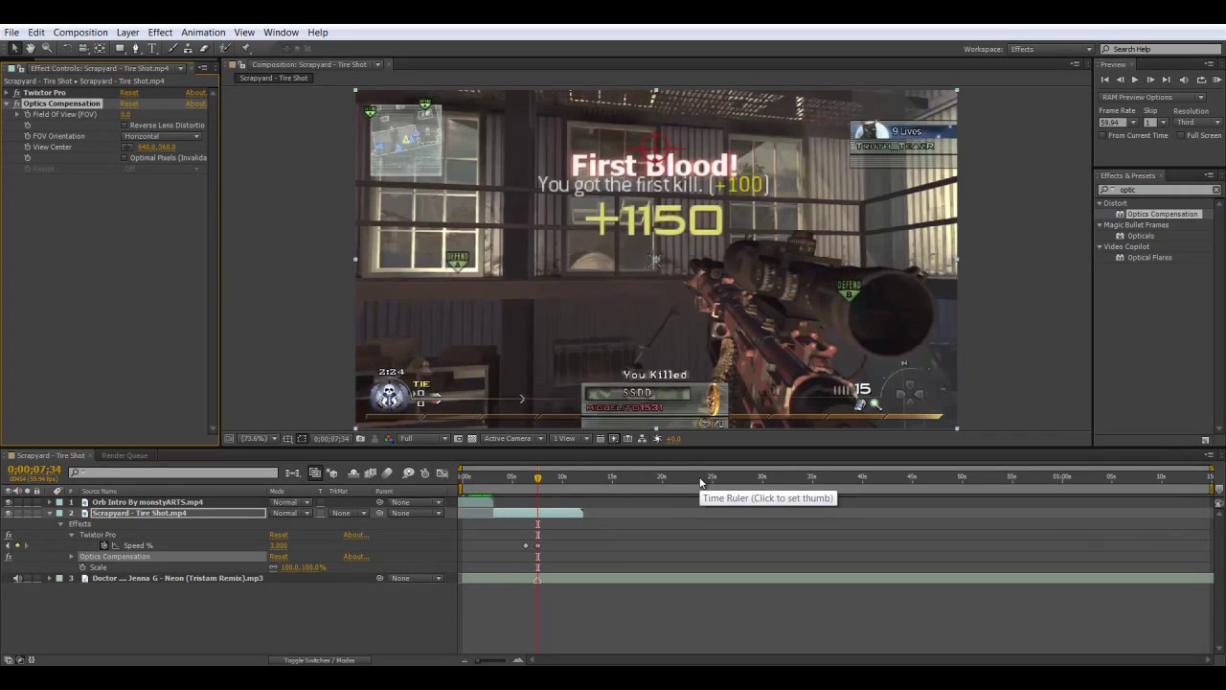
# - Try Reverse Lens Distortion with a changed Field Of View in the Optics Compensation effect
pyautogui.click(127, 126)
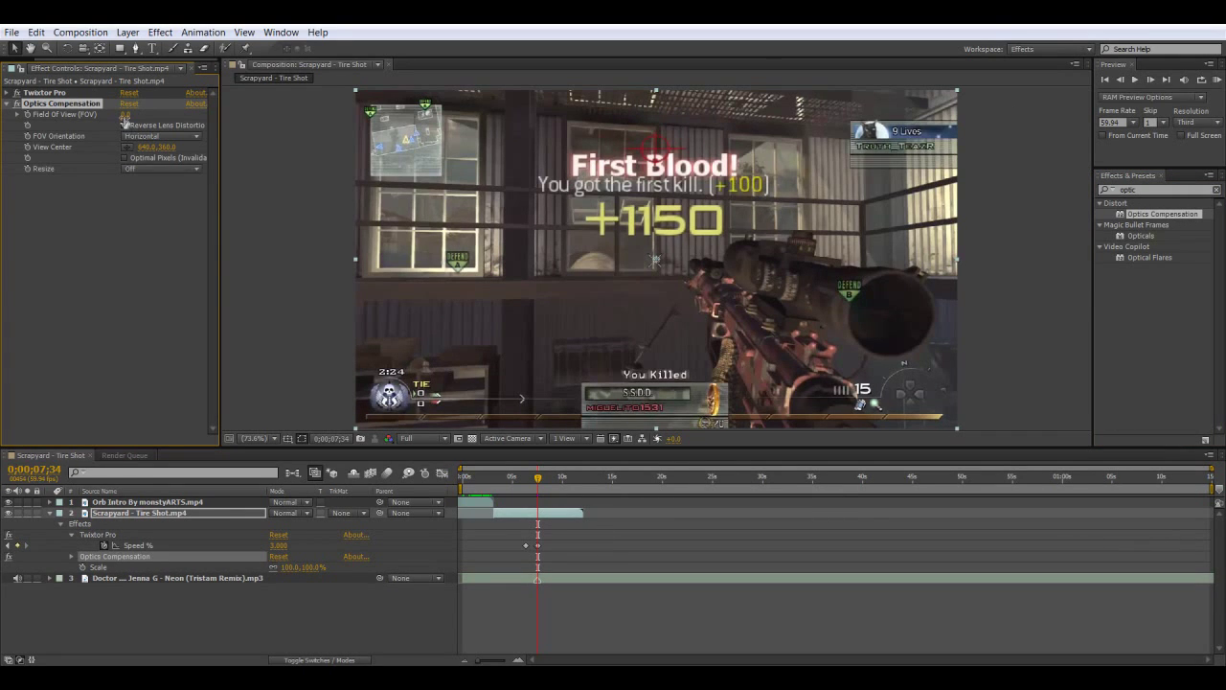
pyautogui.moveTo(126, 114); pyautogui.dragTo(2, 230)
pyautogui.click(124, 126)
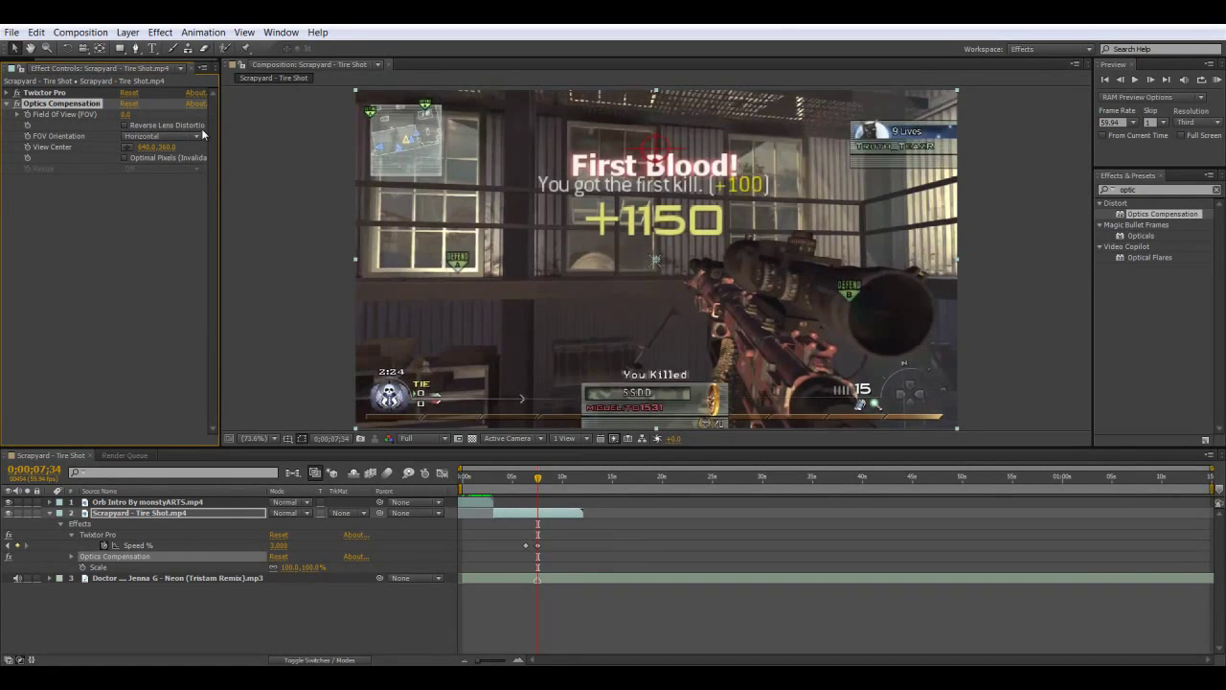
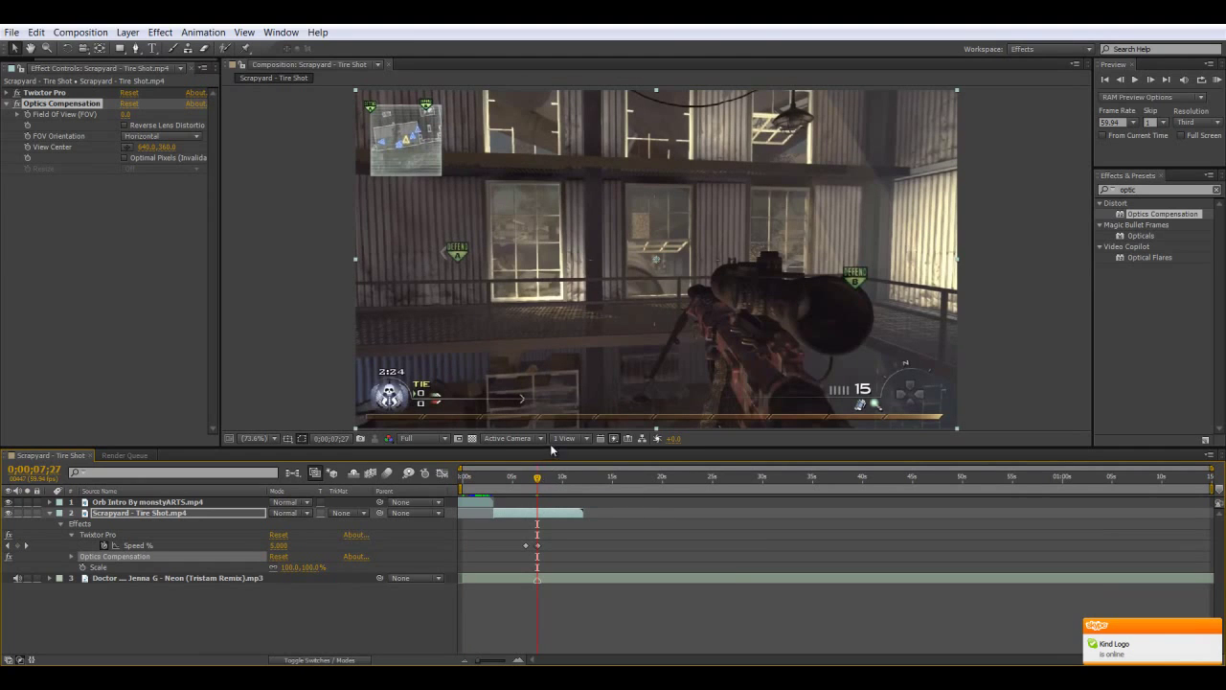
# - Set the first Optics Compensation Field Of View keyframe at 0;00;07;32, just before the kill
pyautogui.press('pagedown')
pyautogui.click(540, 494)
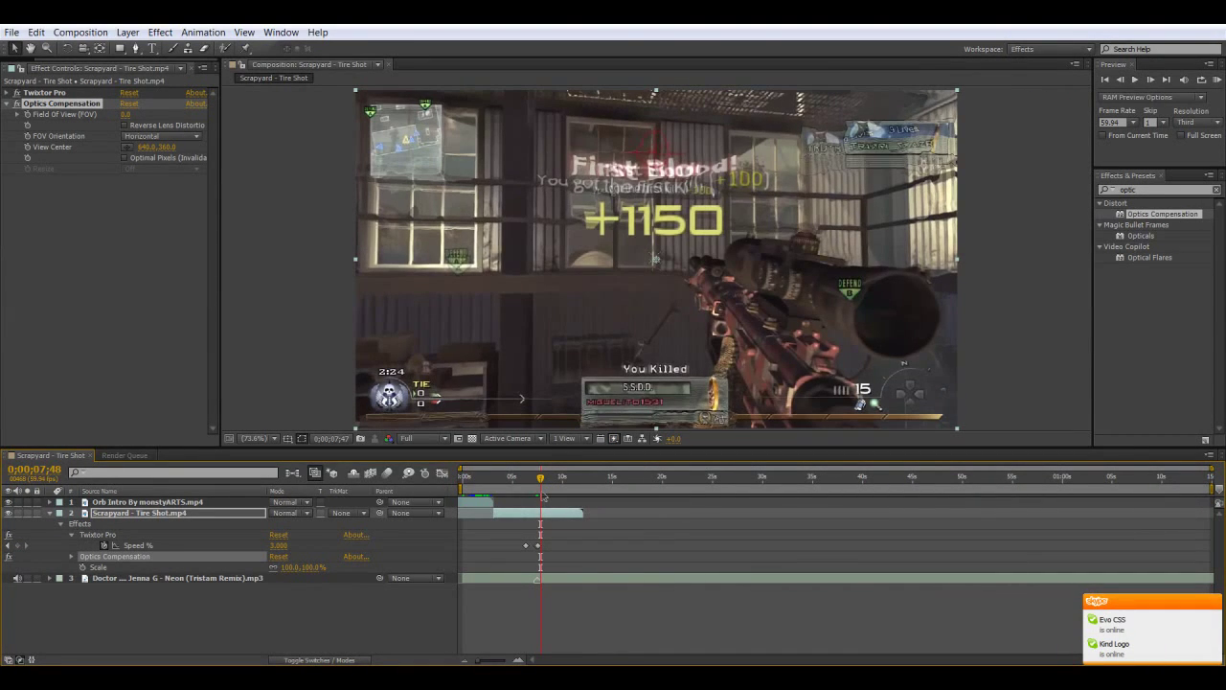
pyautogui.moveTo(543, 495); pyautogui.dragTo(538, 494)
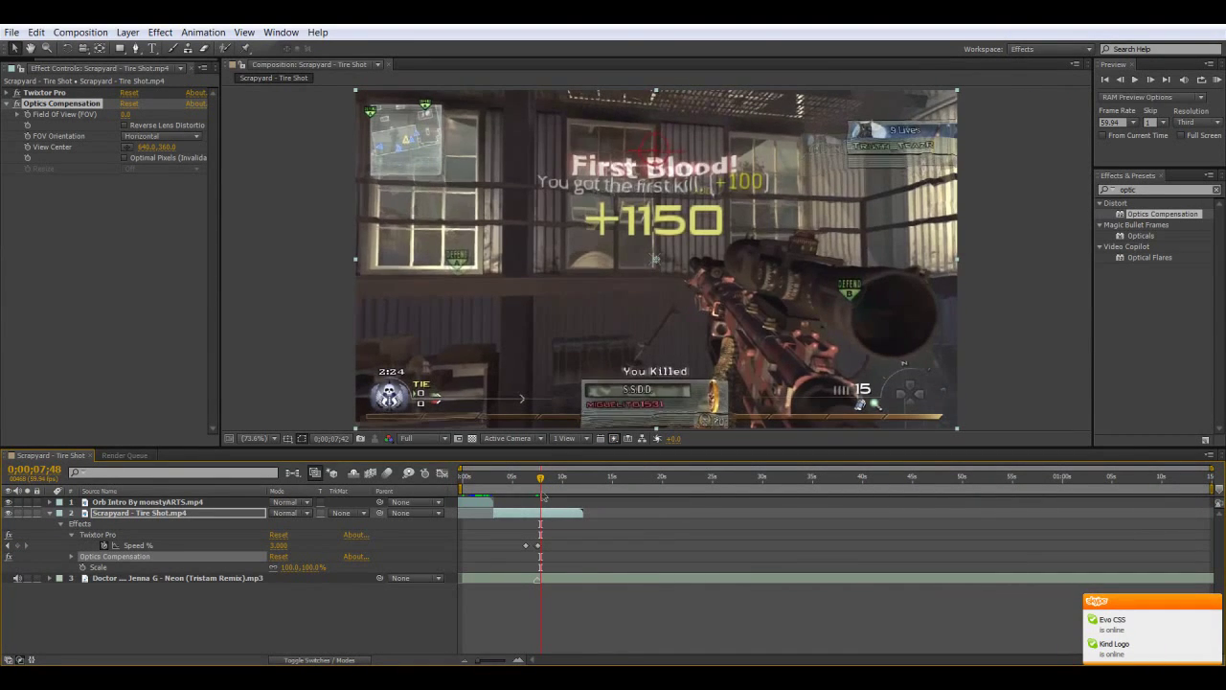
pyautogui.press('pageup')
pyautogui.press('pageup')
pyautogui.press('pageup')
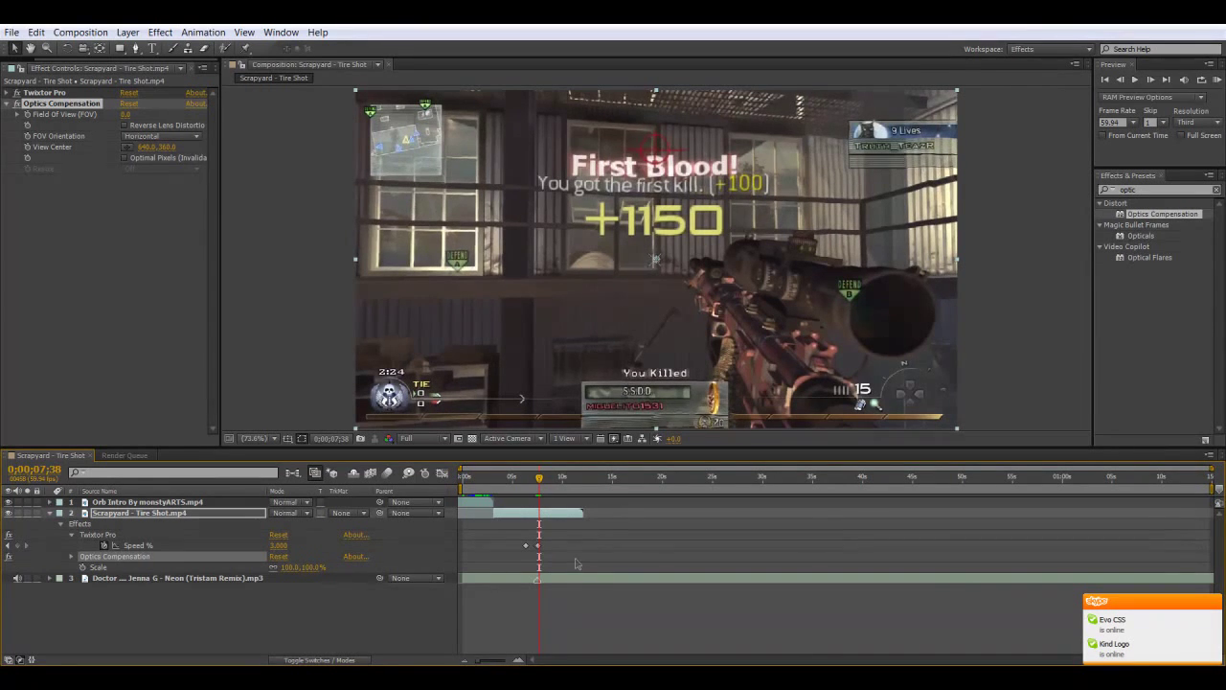
pyautogui.moveTo(477, 659); pyautogui.dragTo(489, 659)
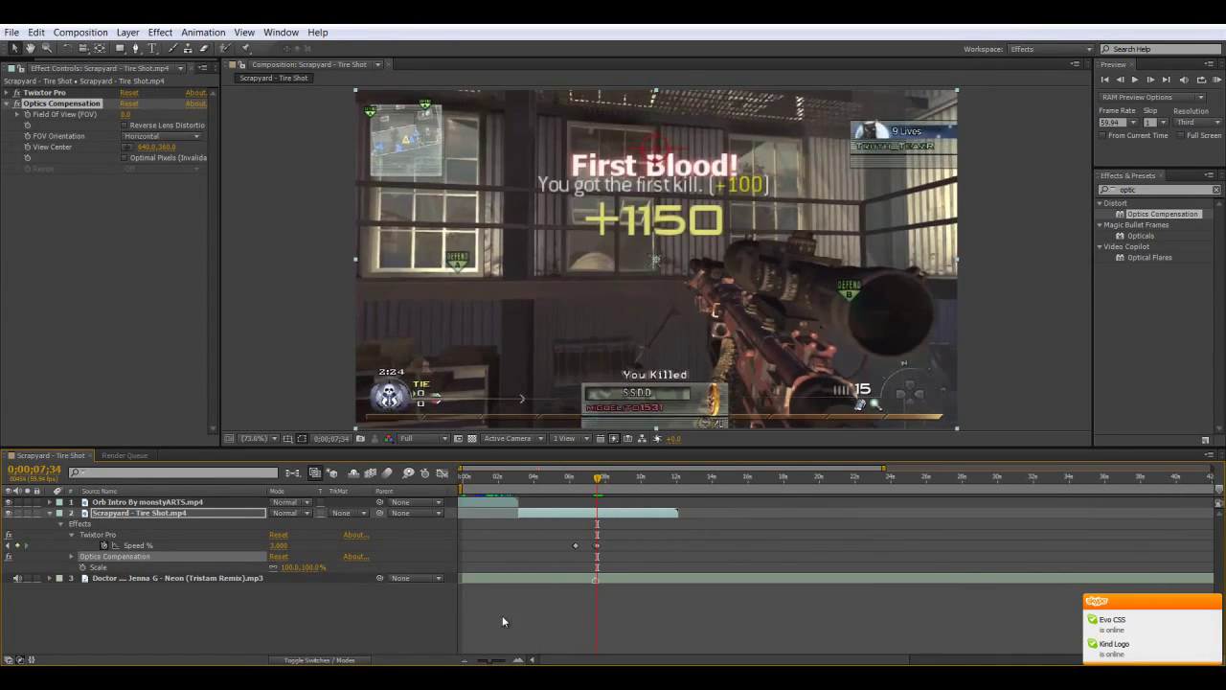
pyautogui.press('pageup')
pyautogui.press('pageup')
pyautogui.press('pageup')
pyautogui.press('pageup')
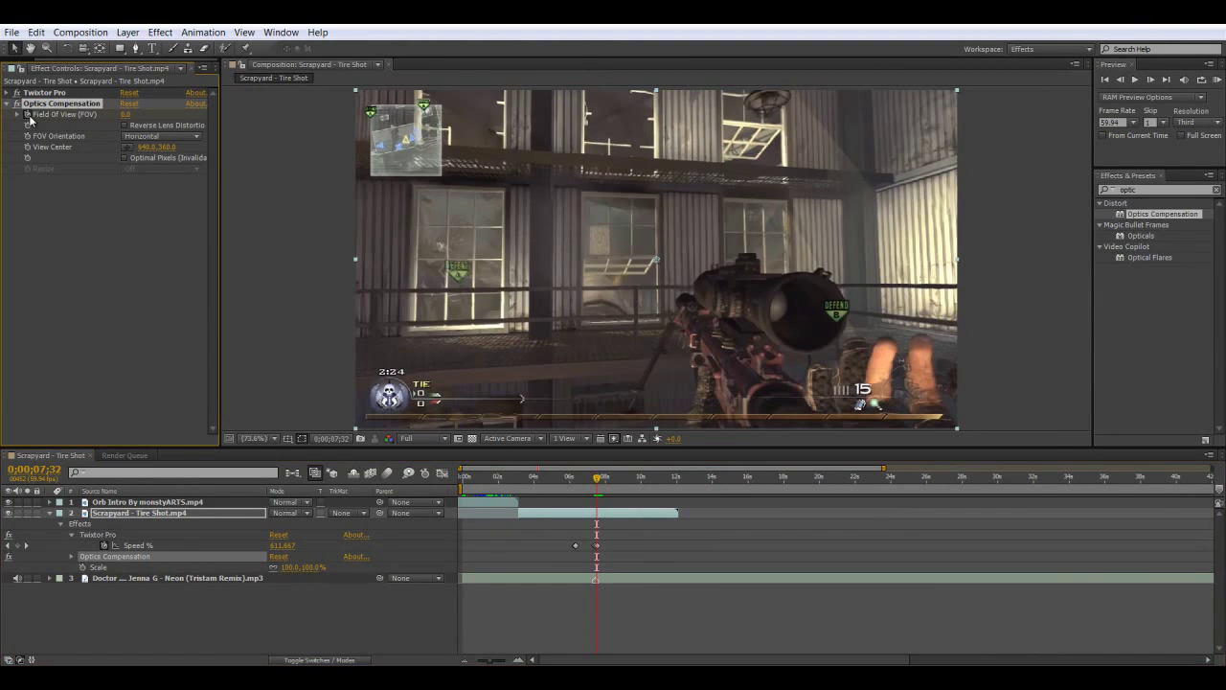
# - Show only the keyframed properties of the Scrapyard - Tire Shot layer in the timeline
pyautogui.press('u')
pyautogui.press('u')
pyautogui.press('u')
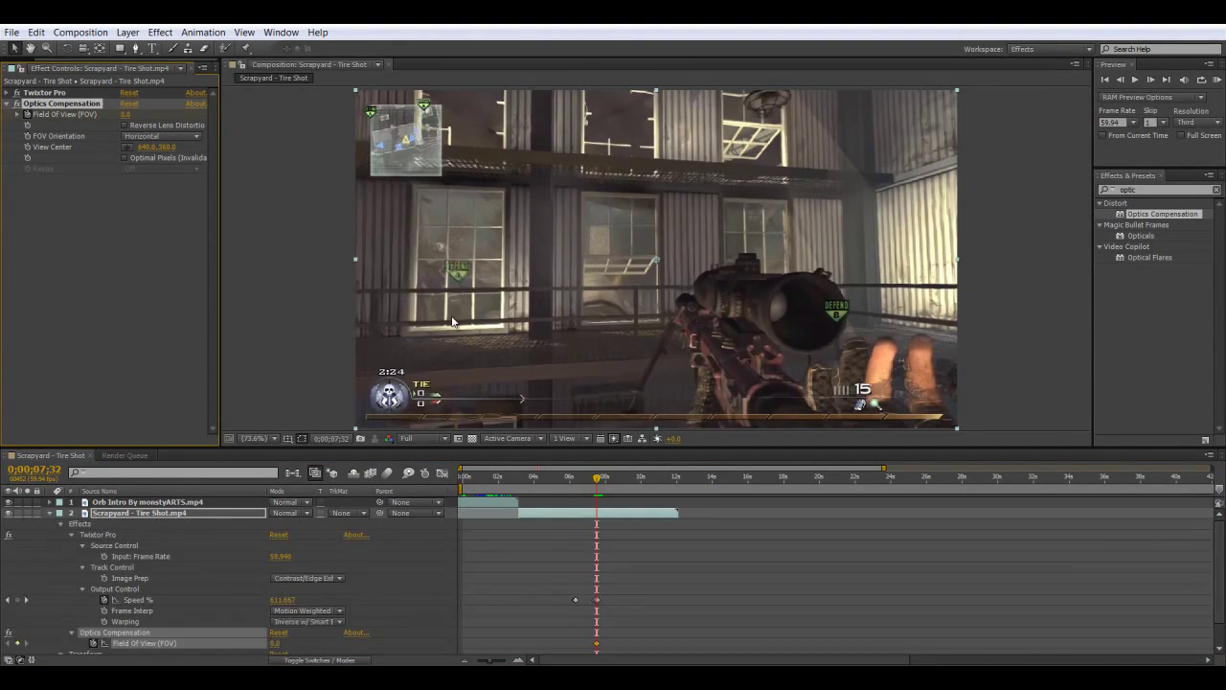
pyautogui.press('u')
pyautogui.press('u')
pyautogui.press('u')
pyautogui.press('u')
pyautogui.press('u')
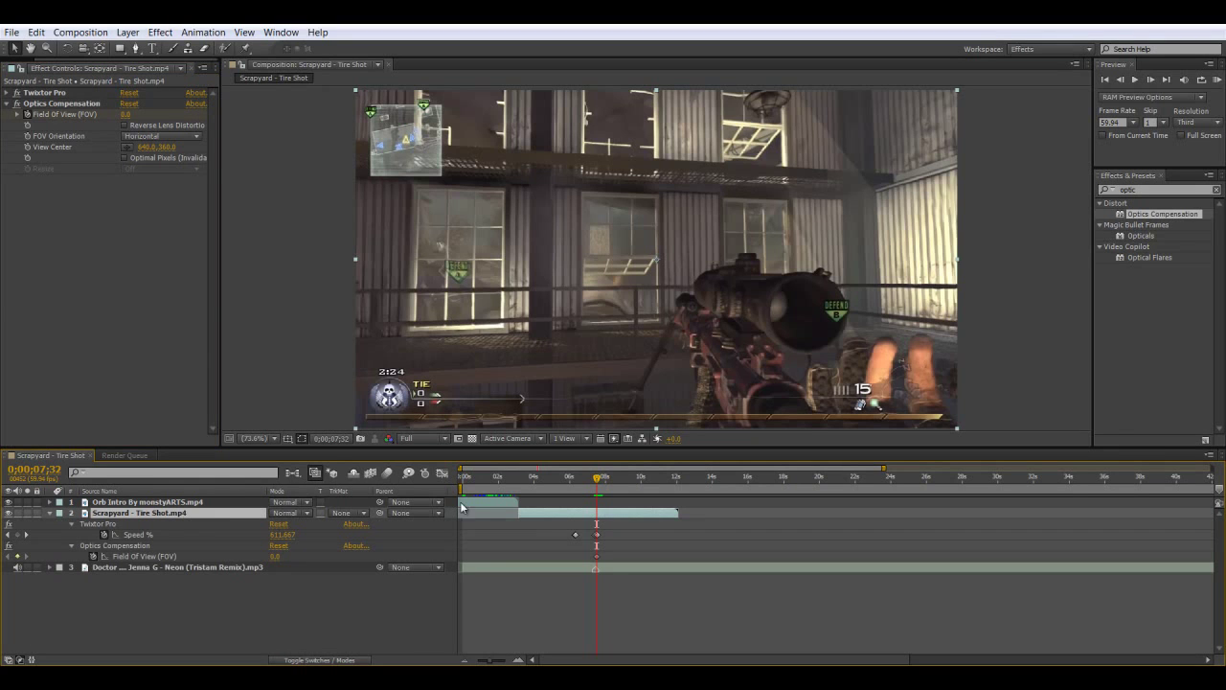
# - Add a second Optics Compensation Field Of View keyframe of 74 at 0;00;07;34, two frames after the first
pyautogui.press('pagedown')
pyautogui.press('pagedown')
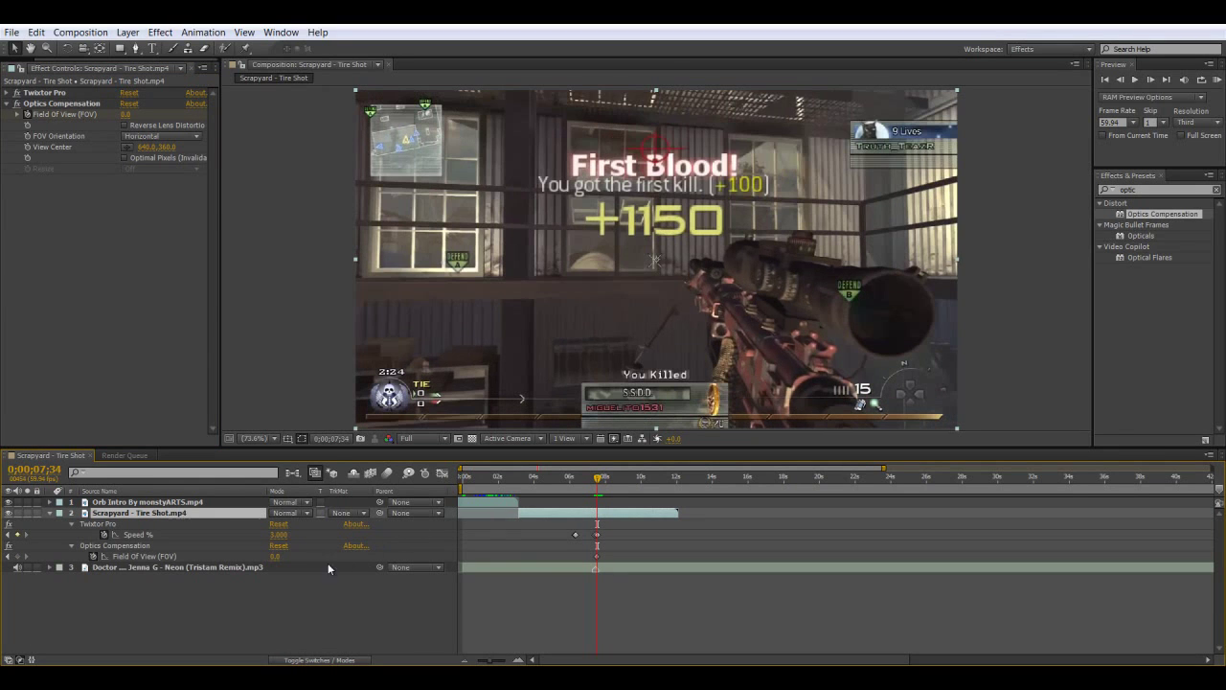
pyautogui.moveTo(275, 557); pyautogui.dragTo(281, 556)
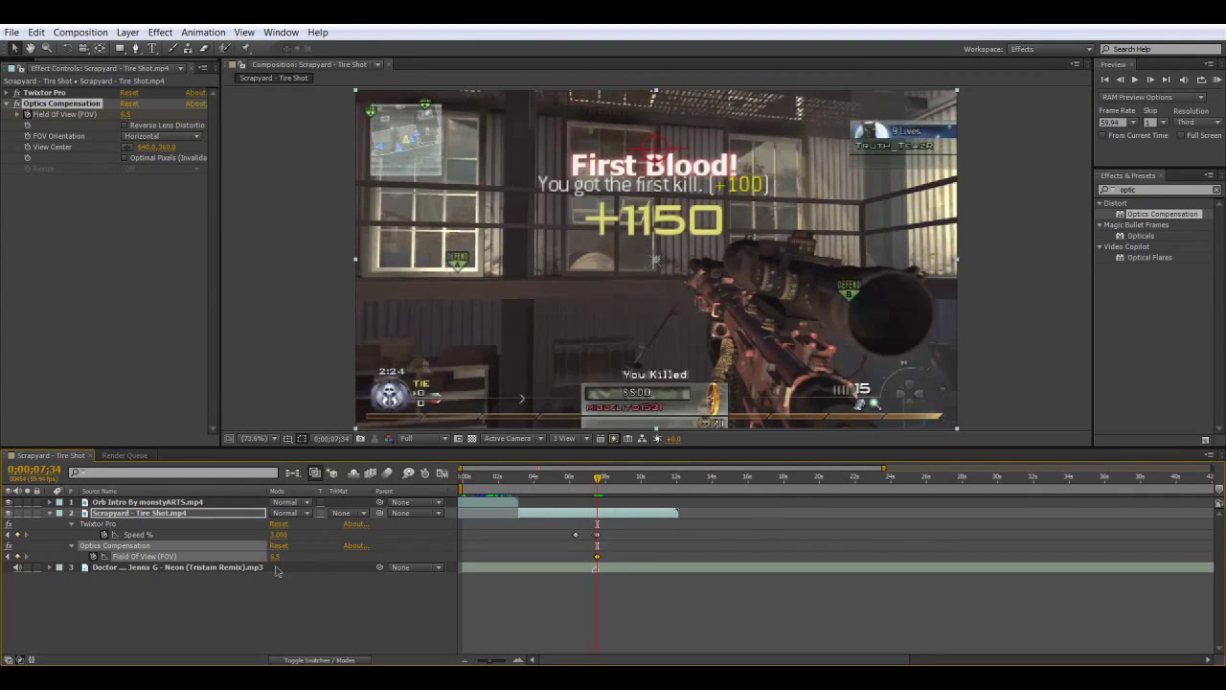
pyautogui.click(279, 557)
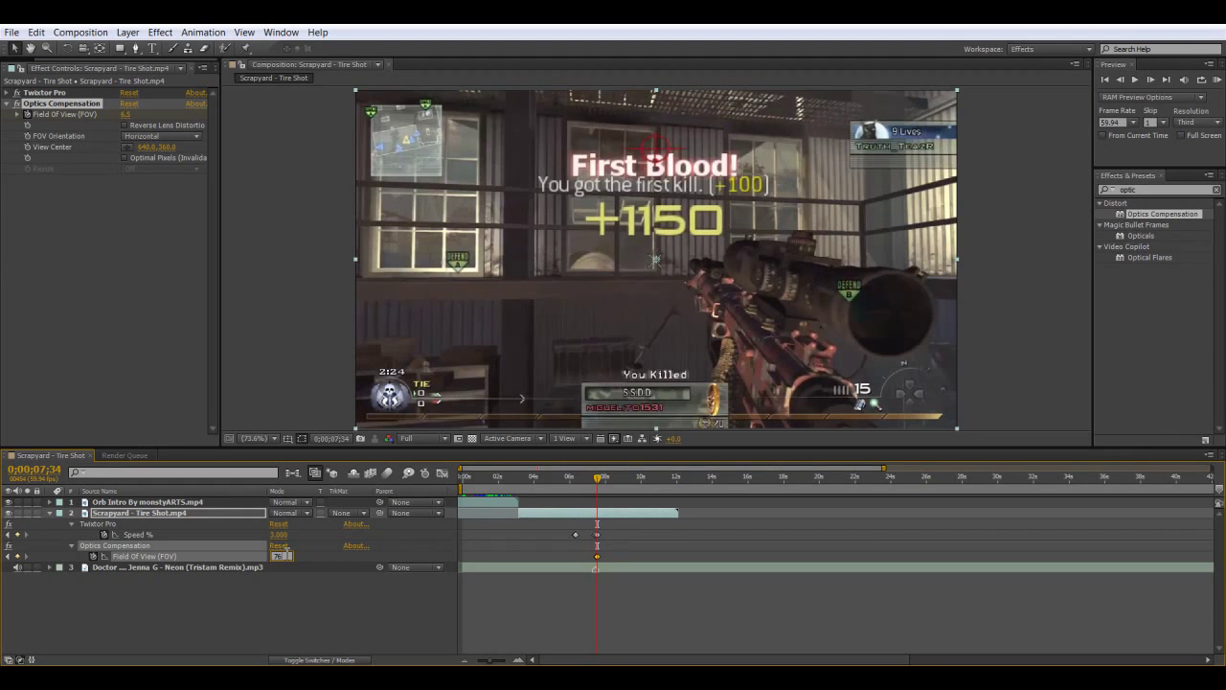
pyautogui.write('76')
pyautogui.press('Return')
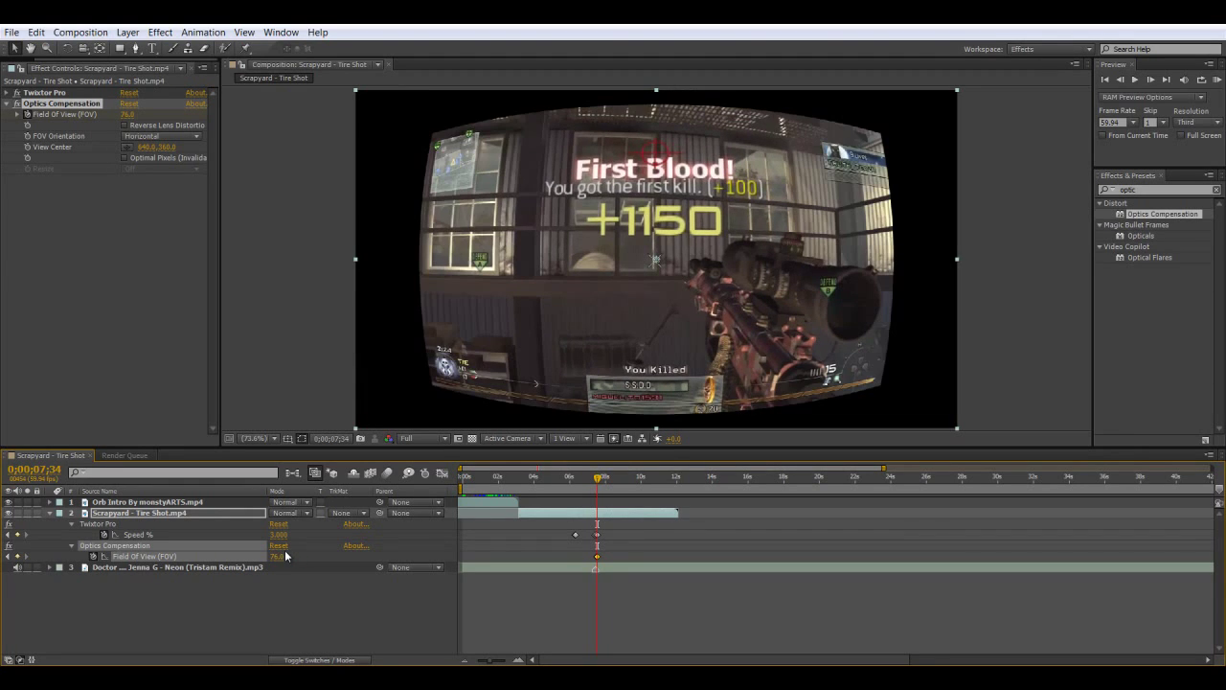
pyautogui.click(285, 554)
pyautogui.write('74')
pyautogui.press('Return')
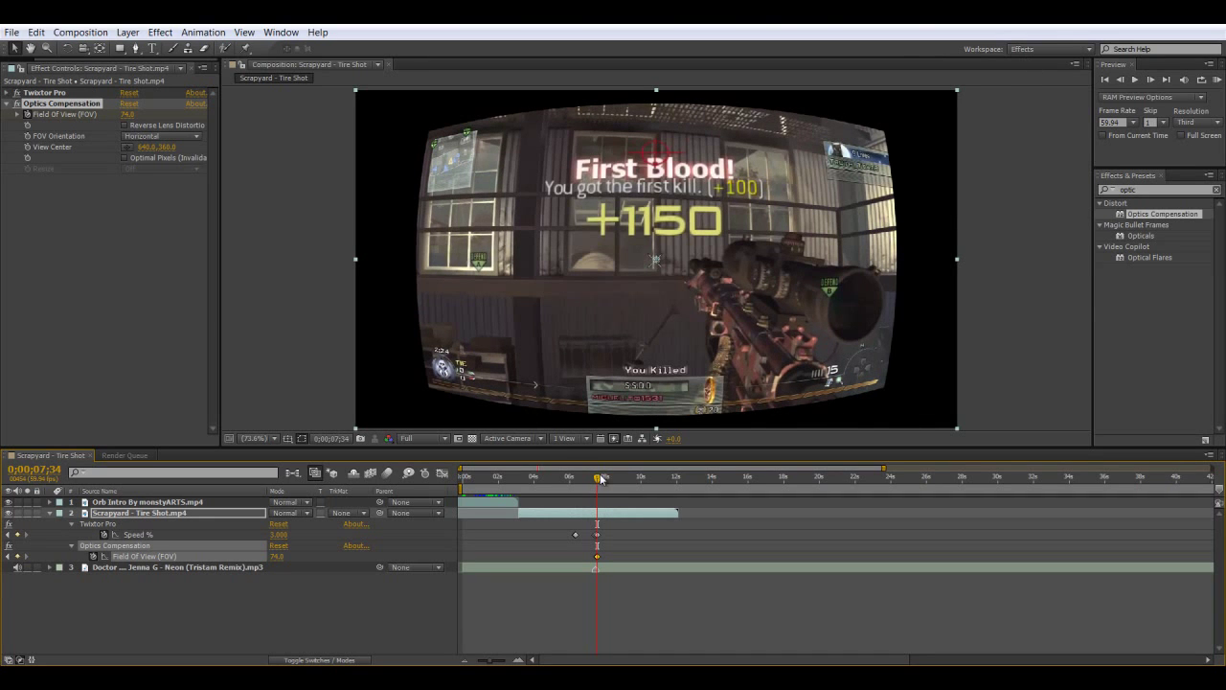
# - Add a Field Of View keyframe of 30 at 0;00;15;28, past the clip's end, and scrub back to check the distortion
pyautogui.moveTo(601, 487); pyautogui.dragTo(740, 496)
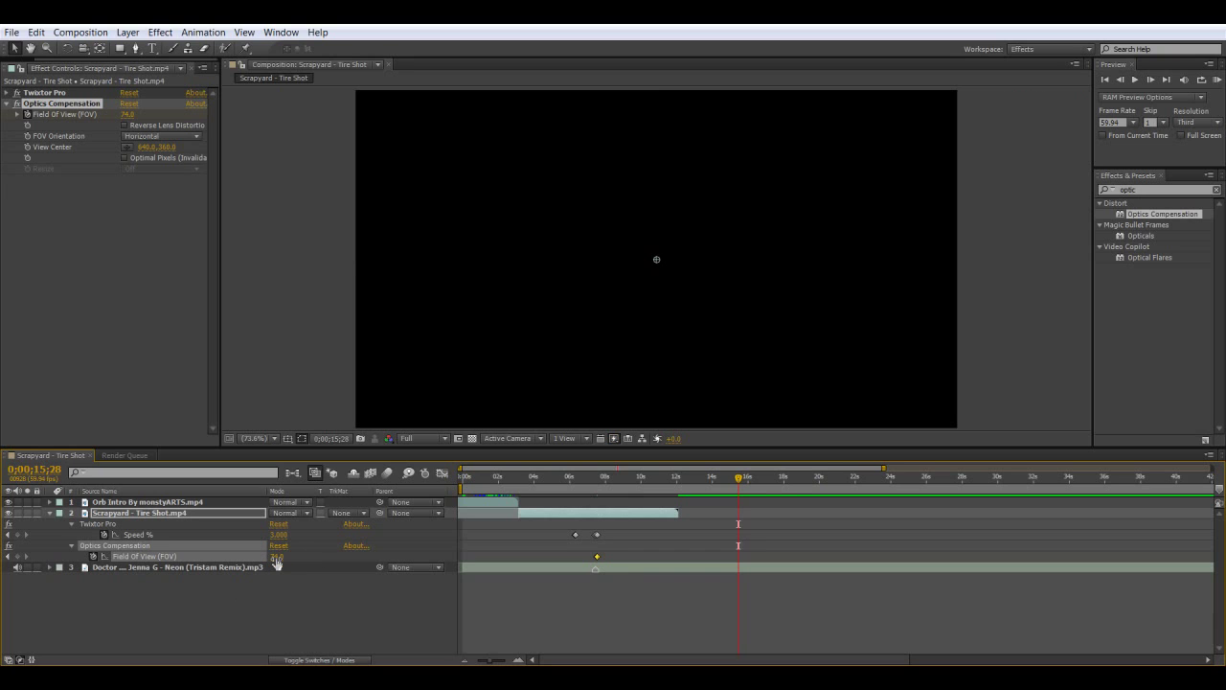
pyautogui.click(278, 556)
pyautogui.write('30')
pyautogui.moveTo(660, 479); pyautogui.dragTo(613, 482)
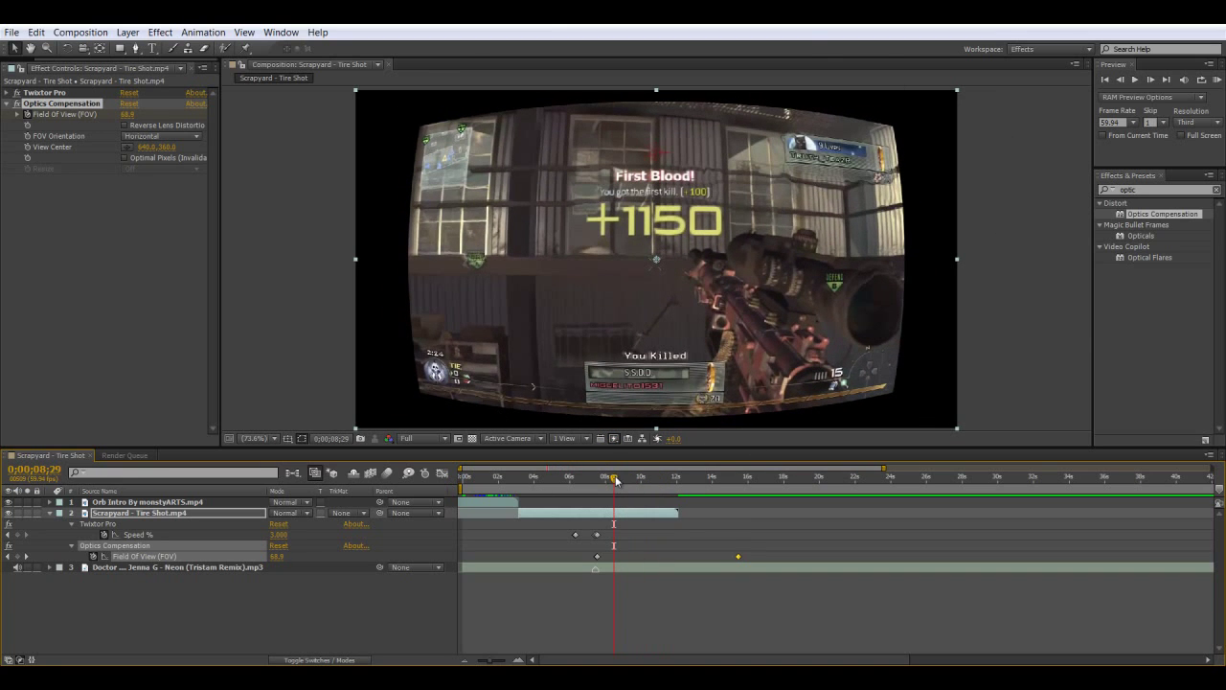
pyautogui.moveTo(614, 481); pyautogui.dragTo(599, 480)
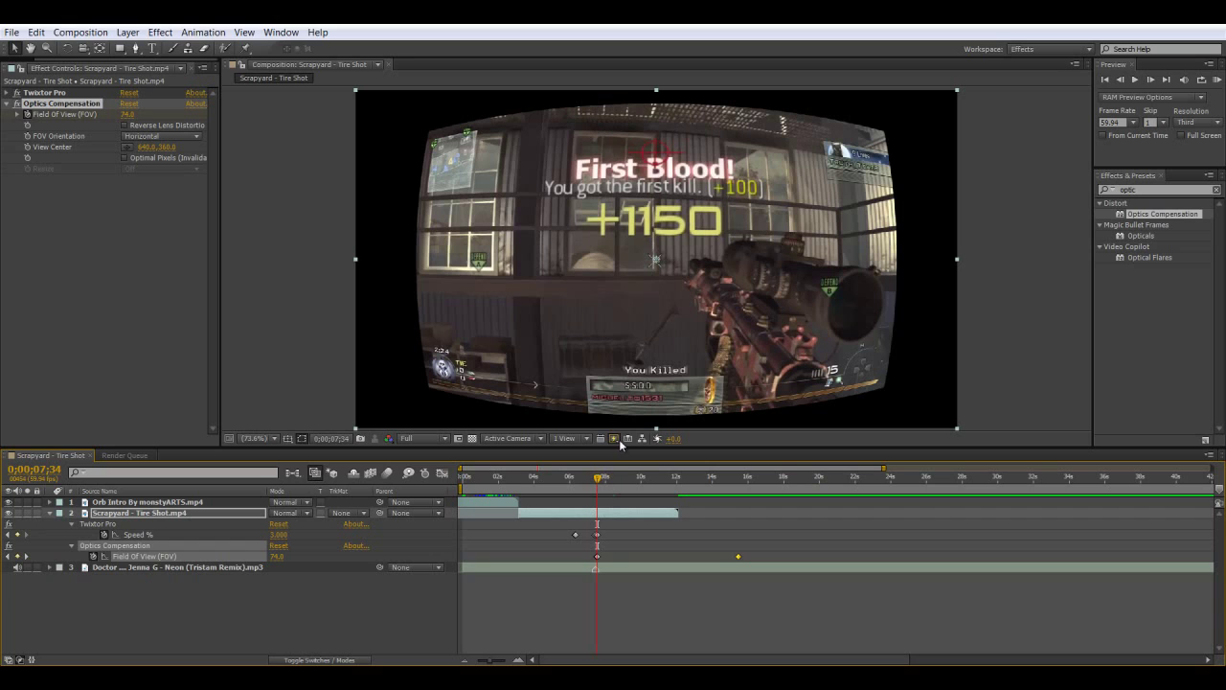
# - Set a 100% Scale keyframe on the Scrapyard - Tire Shot layer at 0;00;07;32 and show all its keyframed properties
pyautogui.press('pageup')
pyautogui.press('pageup')
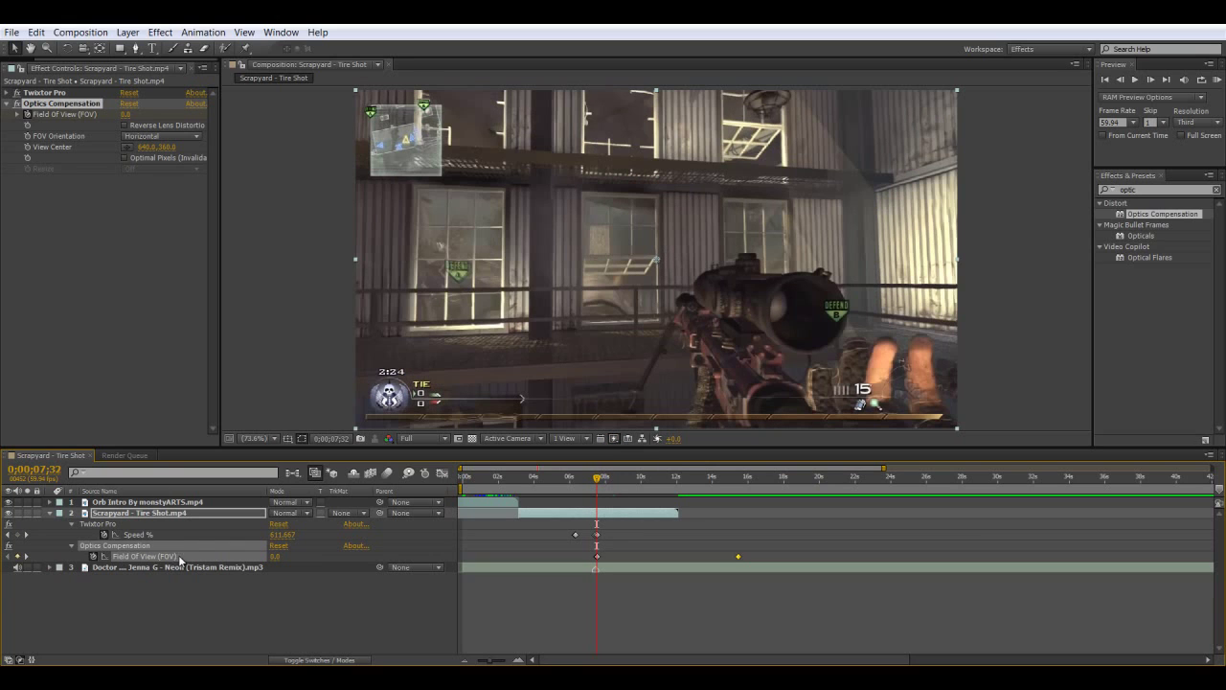
pyautogui.click(155, 515)
pyautogui.press('s')
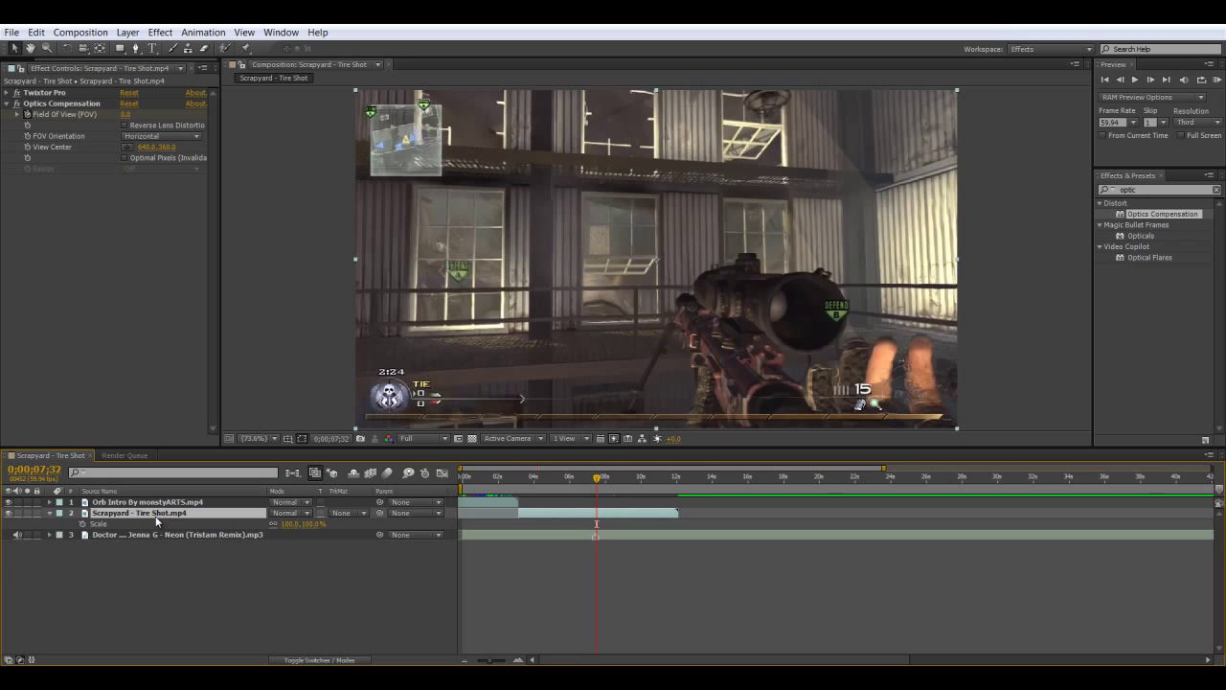
pyautogui.click(82, 523)
pyautogui.press('u')
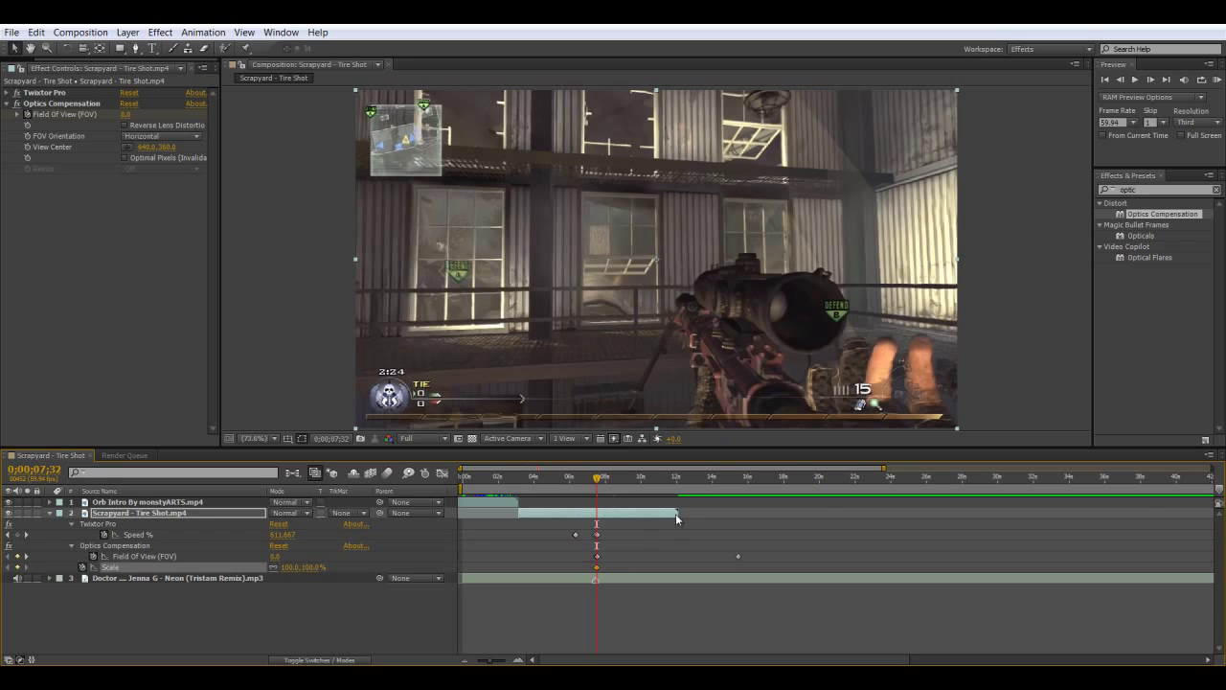
# - Scale the Scrapyard - Tire Shot layer to 142% at 0;00;07;34 to hide the black borders of the distortion
pyautogui.press('pagedown')
pyautogui.press('pagedown')
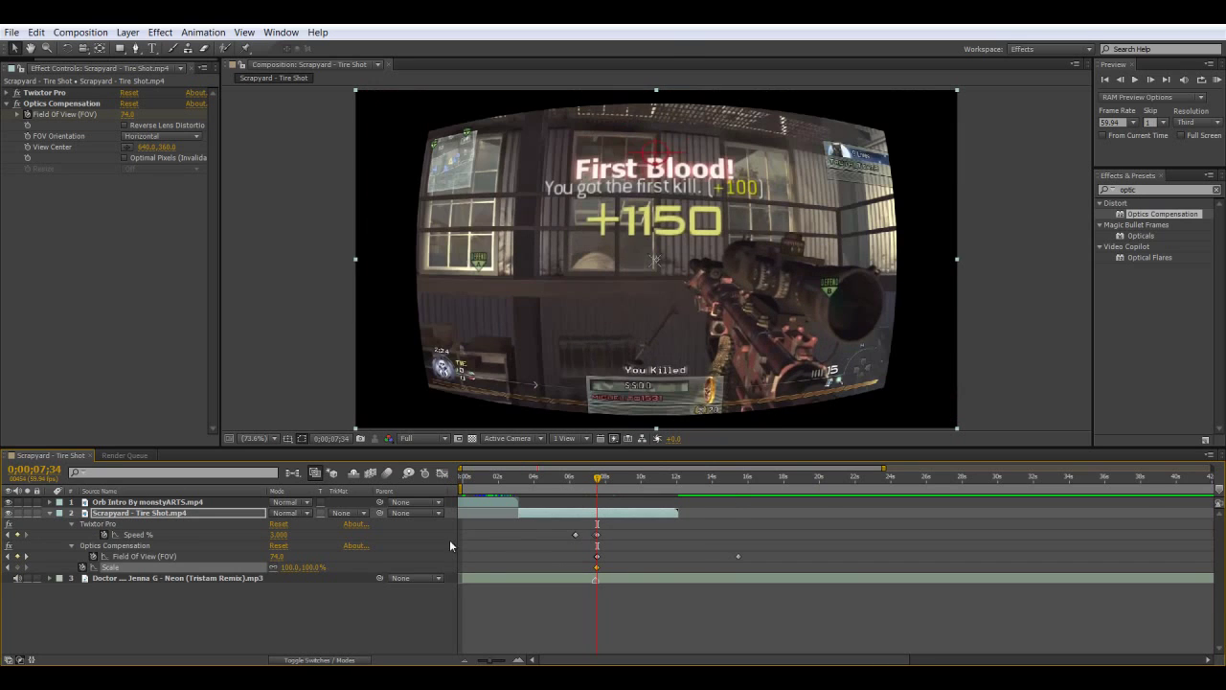
pyautogui.press('pageup')
pyautogui.press('pagedown')
pyautogui.moveTo(316, 566)
pyautogui.mouseDown()
pyautogui.moveTo(294, 558)
pyautogui.moveTo(312, 563)
pyautogui.mouseUp()
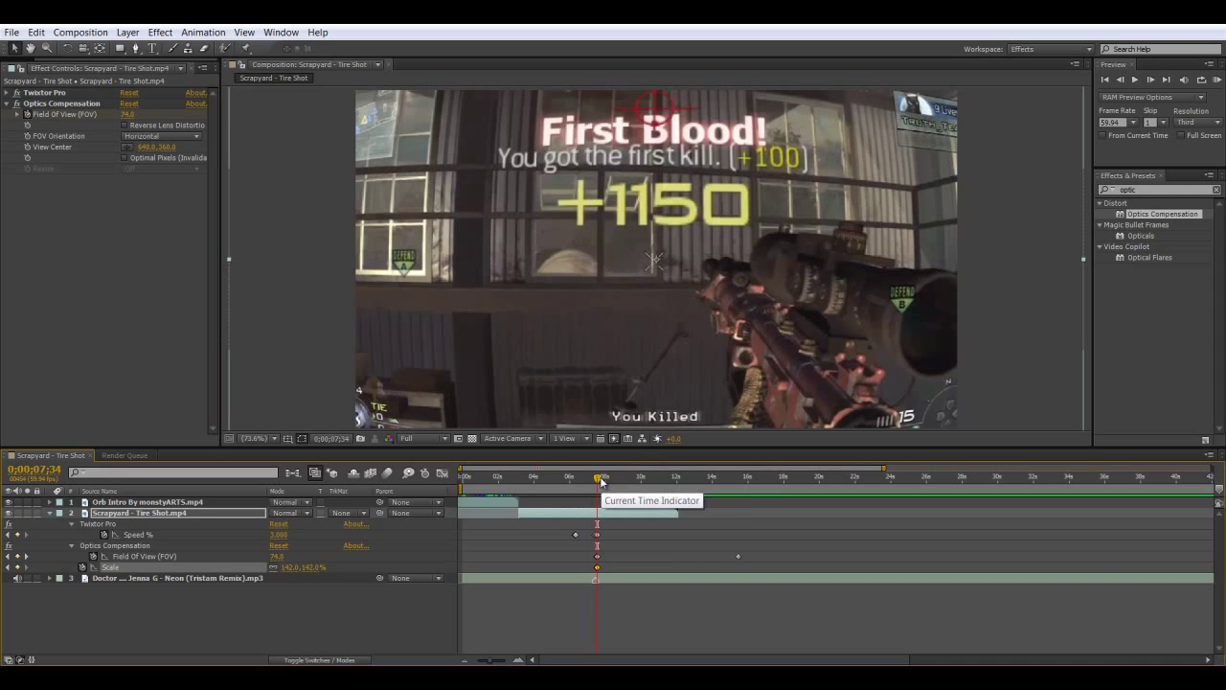
# - Add a Scale keyframe of 110% at 0;00;14;58 on the Scrapyard - Tire Shot layer
pyautogui.moveTo(598, 478); pyautogui.dragTo(729, 493)
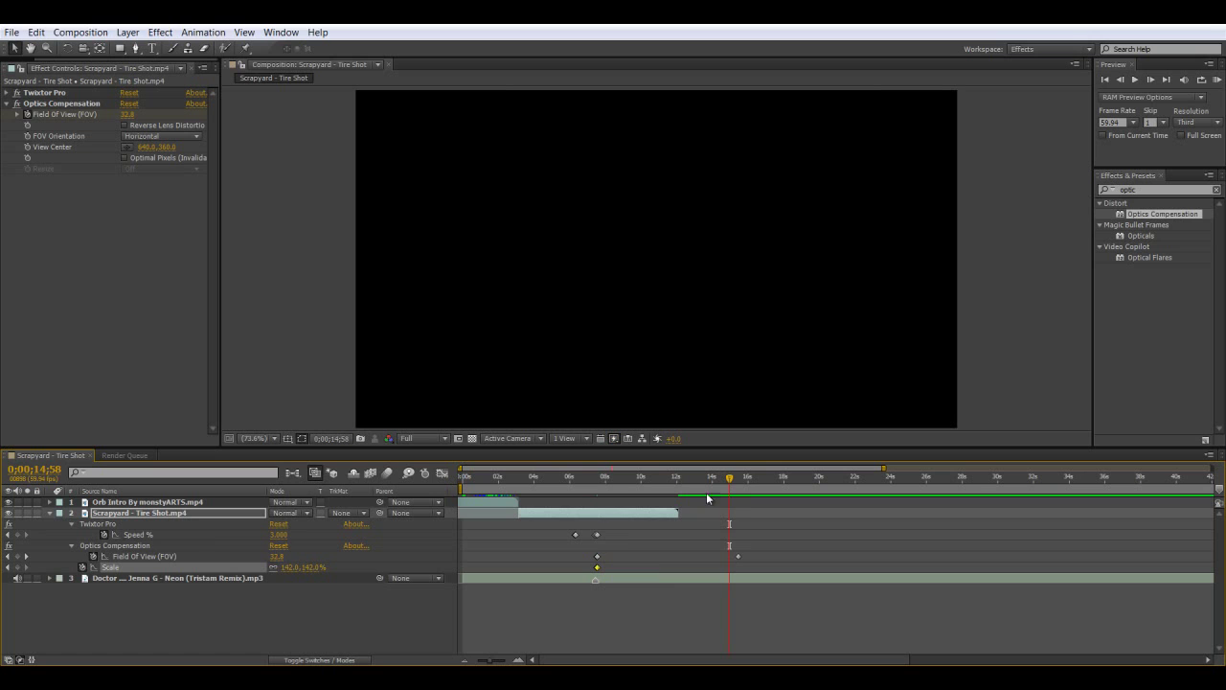
pyautogui.click(308, 568)
pyautogui.write('110')
pyautogui.press('Return')
# - Check the framing near the end of the clip and shift the last Scale keyframe earlier, to just after the clip's end
pyautogui.moveTo(623, 488); pyautogui.dragTo(664, 490)
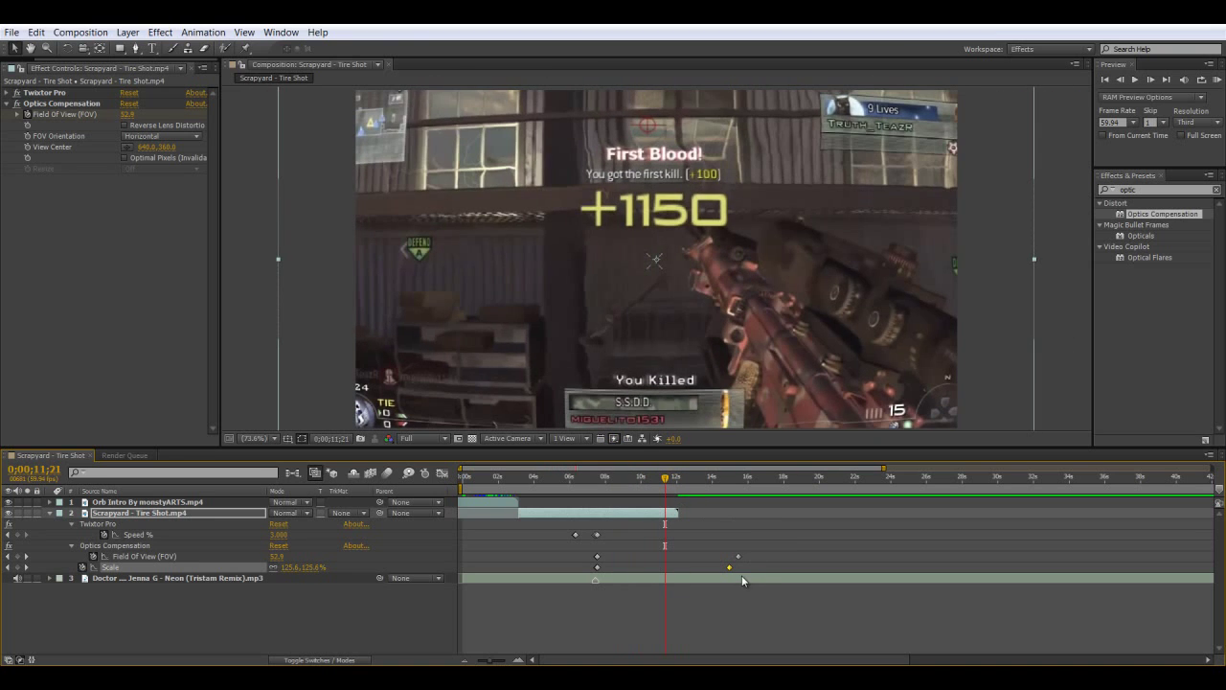
pyautogui.press('Delete')
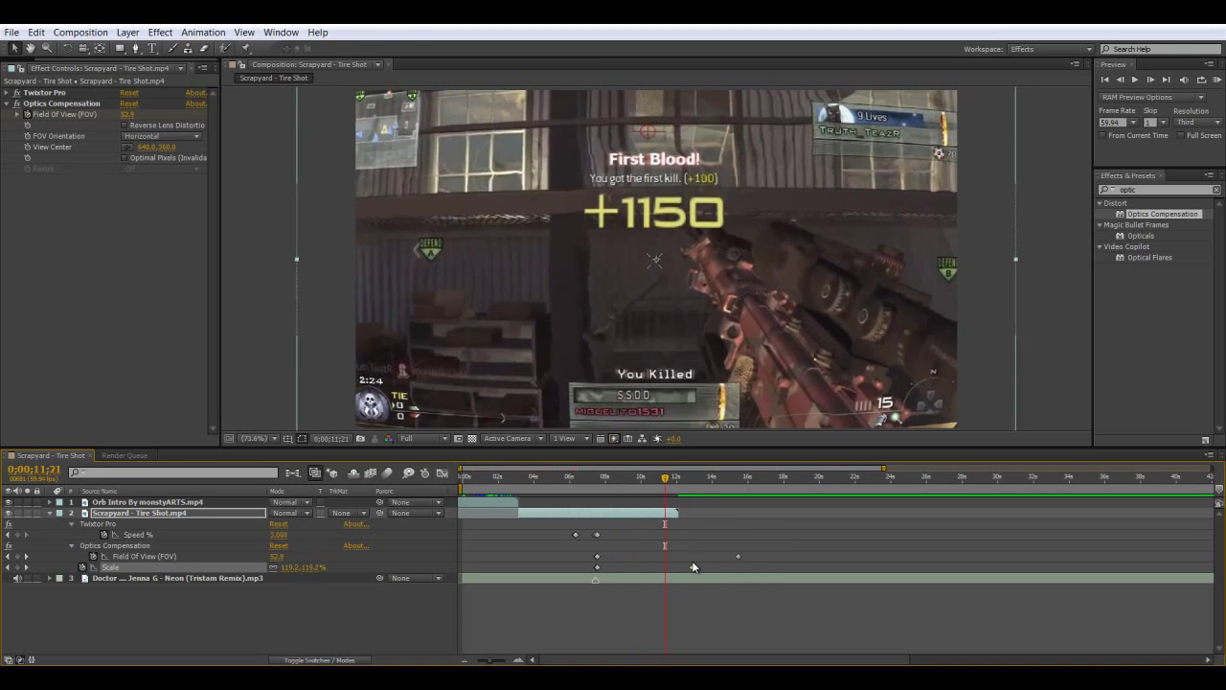
pyautogui.hotkey('ctrl', 'z')
# - Scrub back to just after the kill and run a RAM preview of the distortion and scale animation
pyautogui.moveTo(670, 471); pyautogui.dragTo(610, 477)
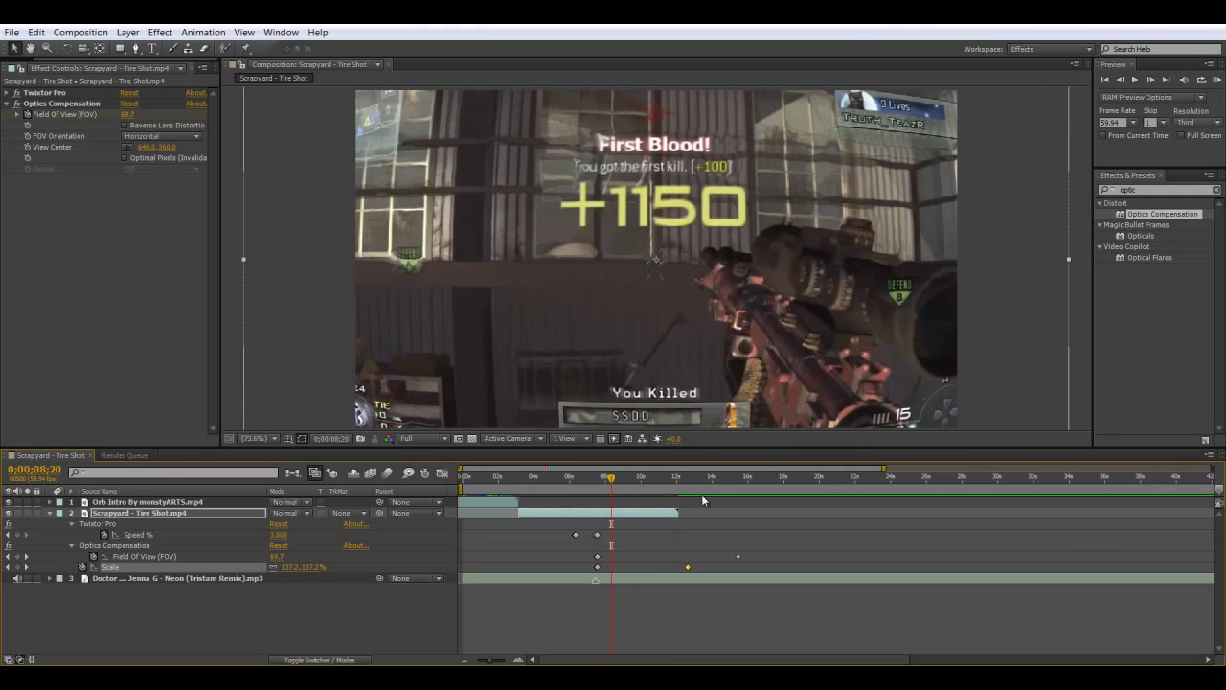
pyautogui.click(1215, 80)
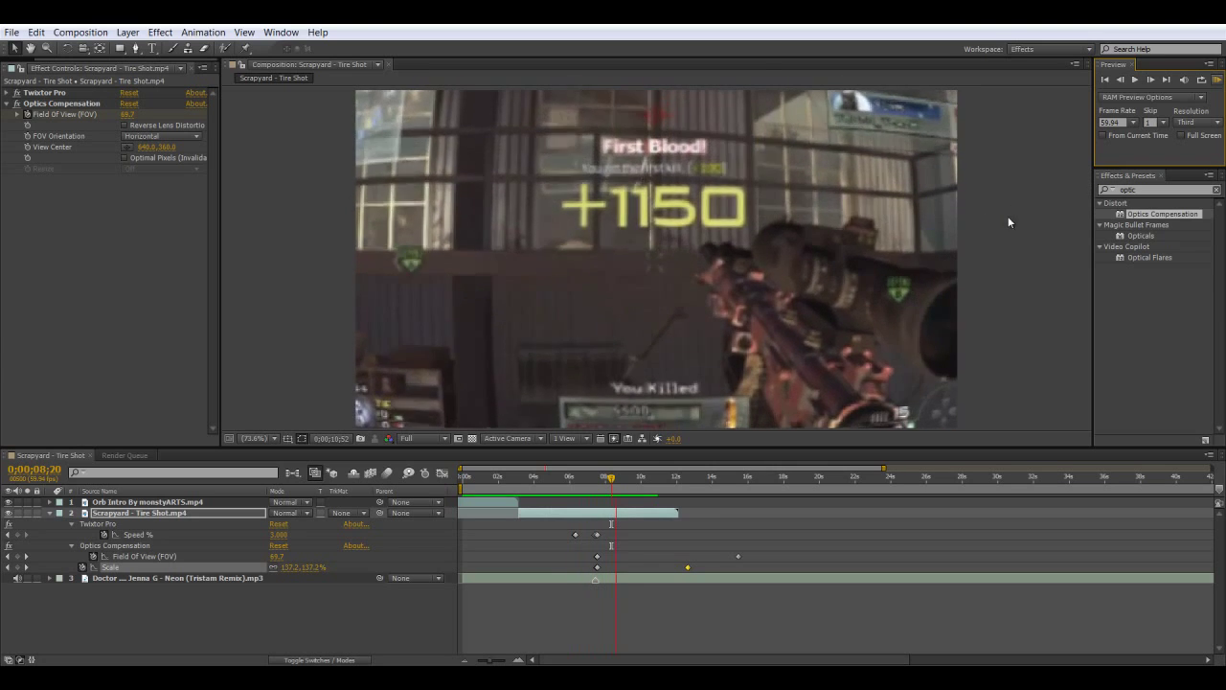
pyautogui.press('space')
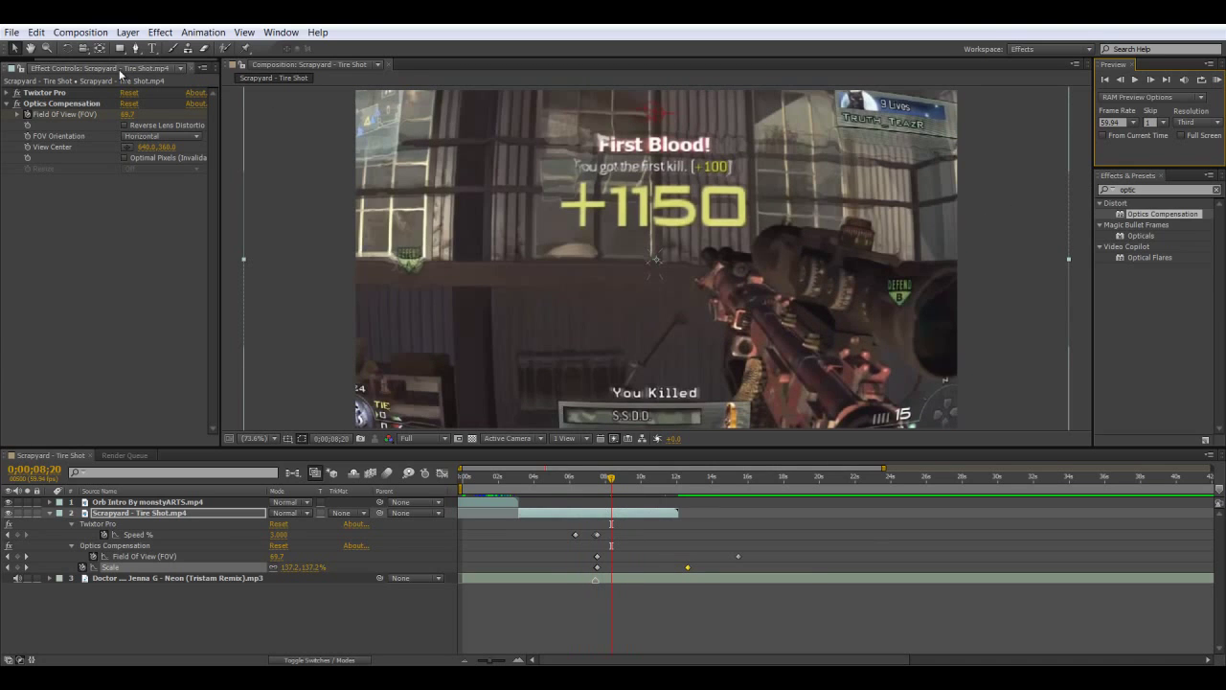
# - Search the computer for "interve" and import the Intervention Shoot sound file into the project
pyautogui.click(17, 68)
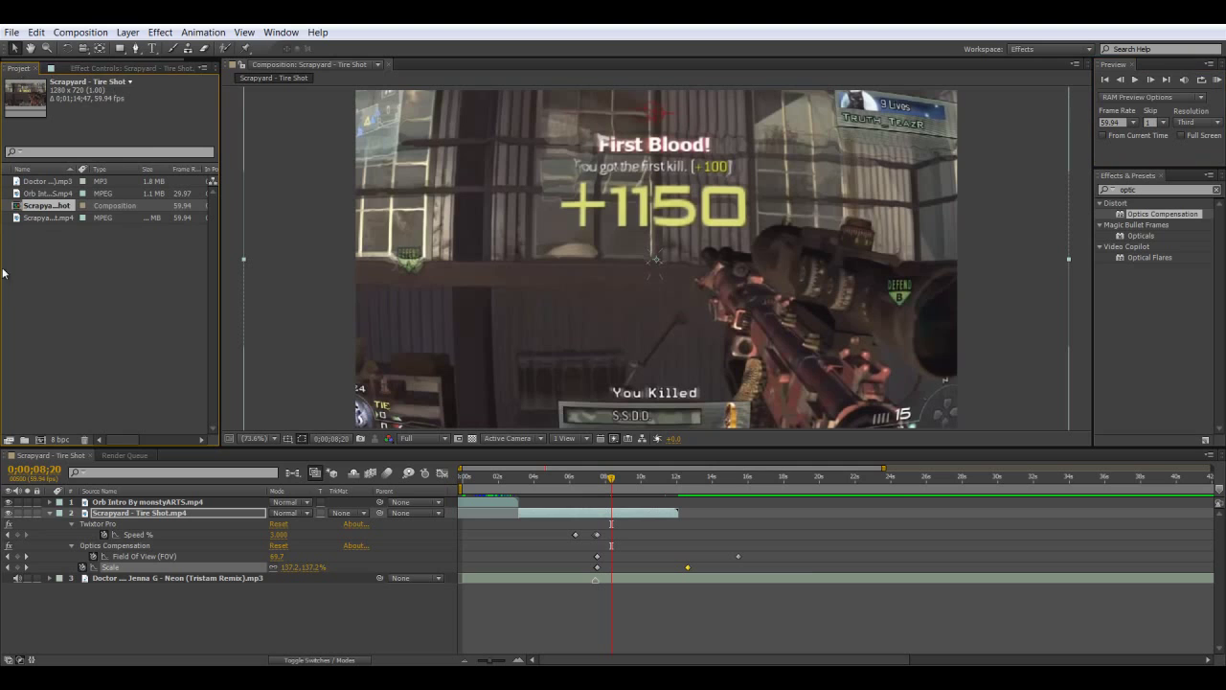
pyautogui.click(3, 273)
pyautogui.click(74, 218)
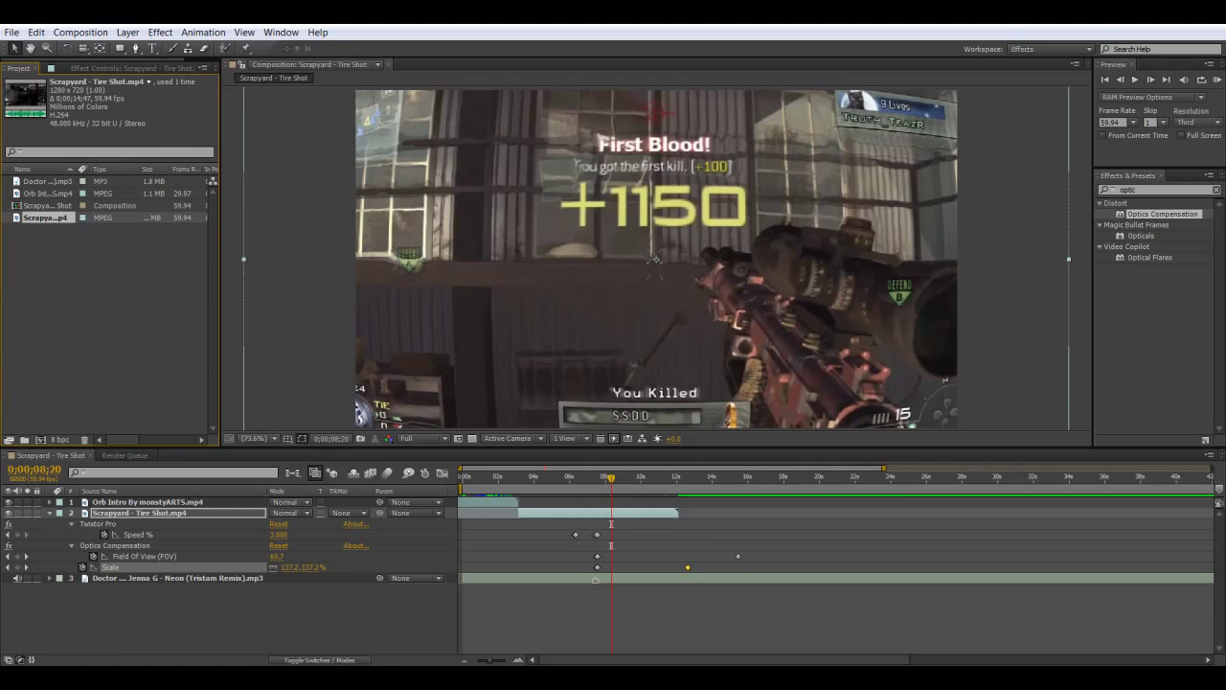
pyautogui.press('super')
pyautogui.write('in')
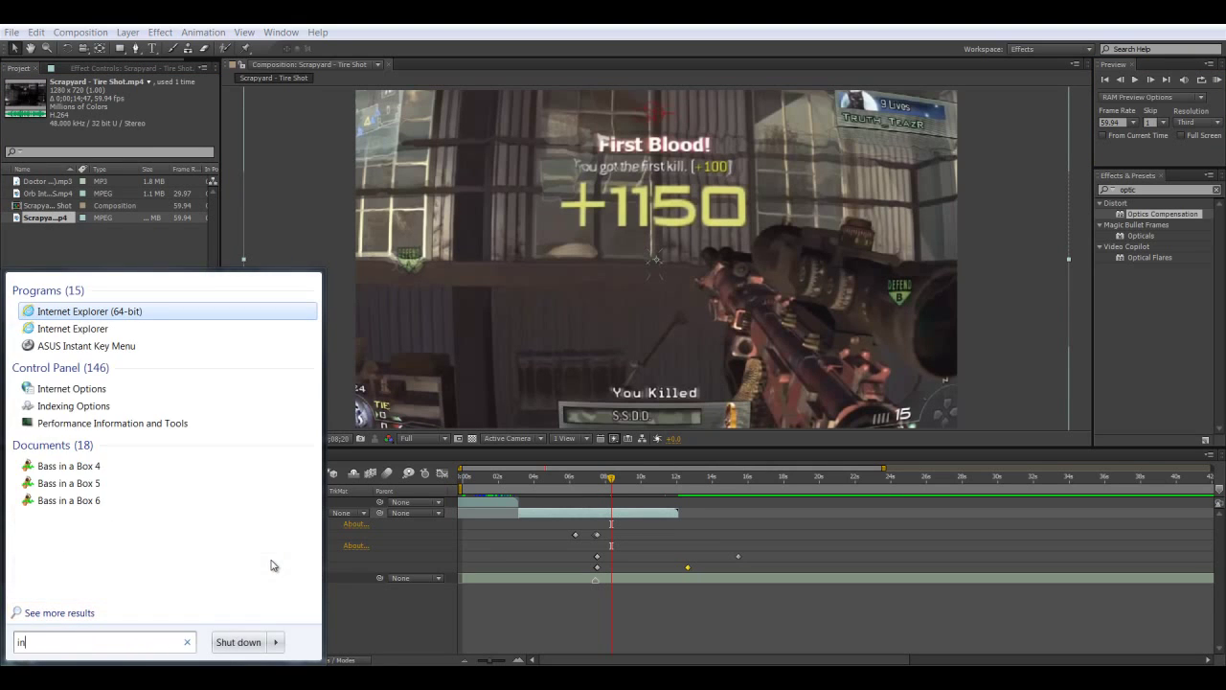
pyautogui.write('terve')
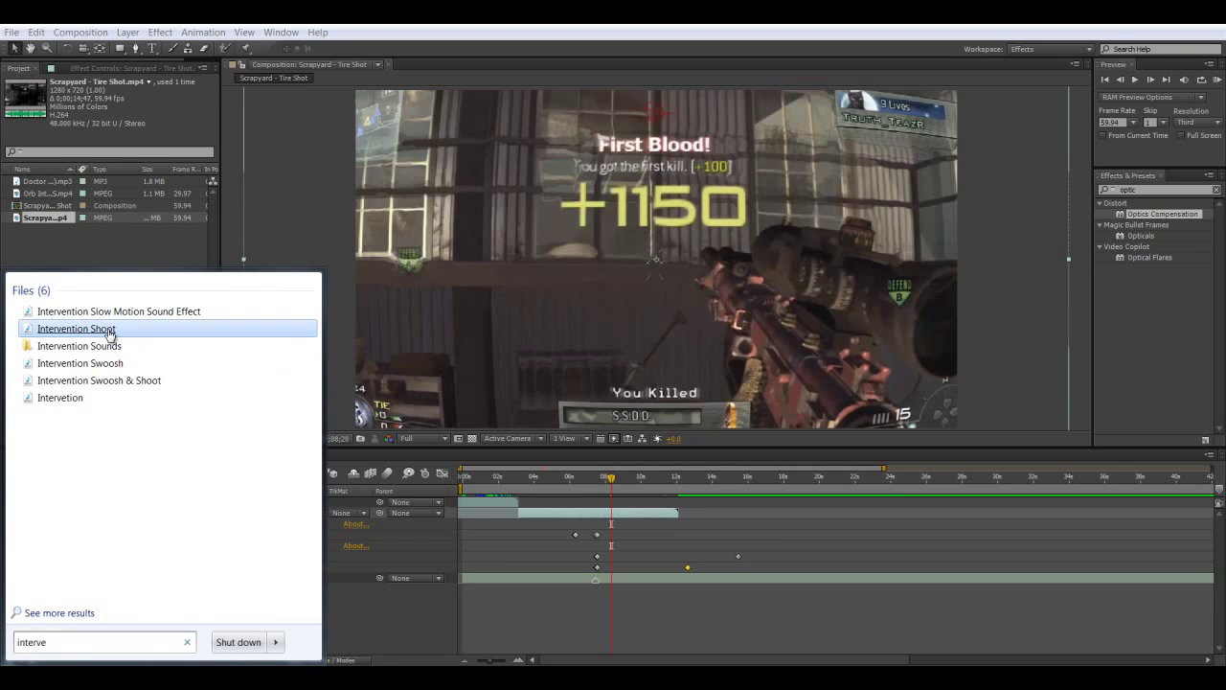
pyautogui.moveTo(102, 335); pyautogui.dragTo(117, 250)
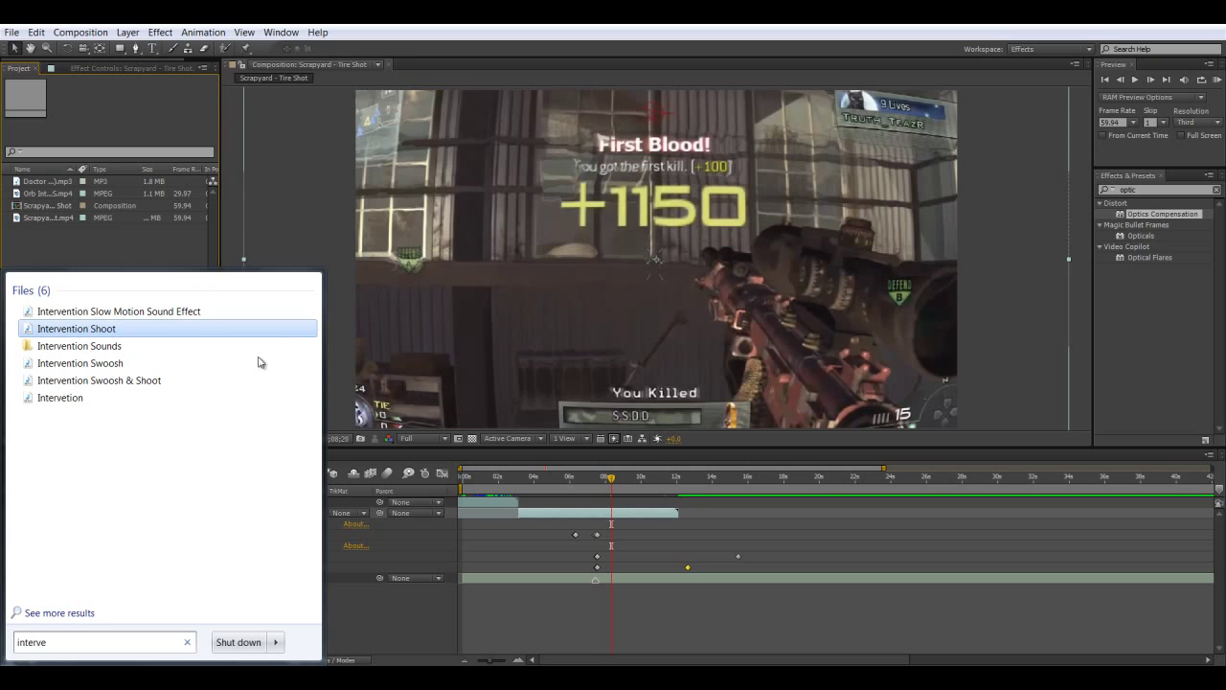
pyautogui.moveTo(253, 327); pyautogui.dragTo(281, 161)
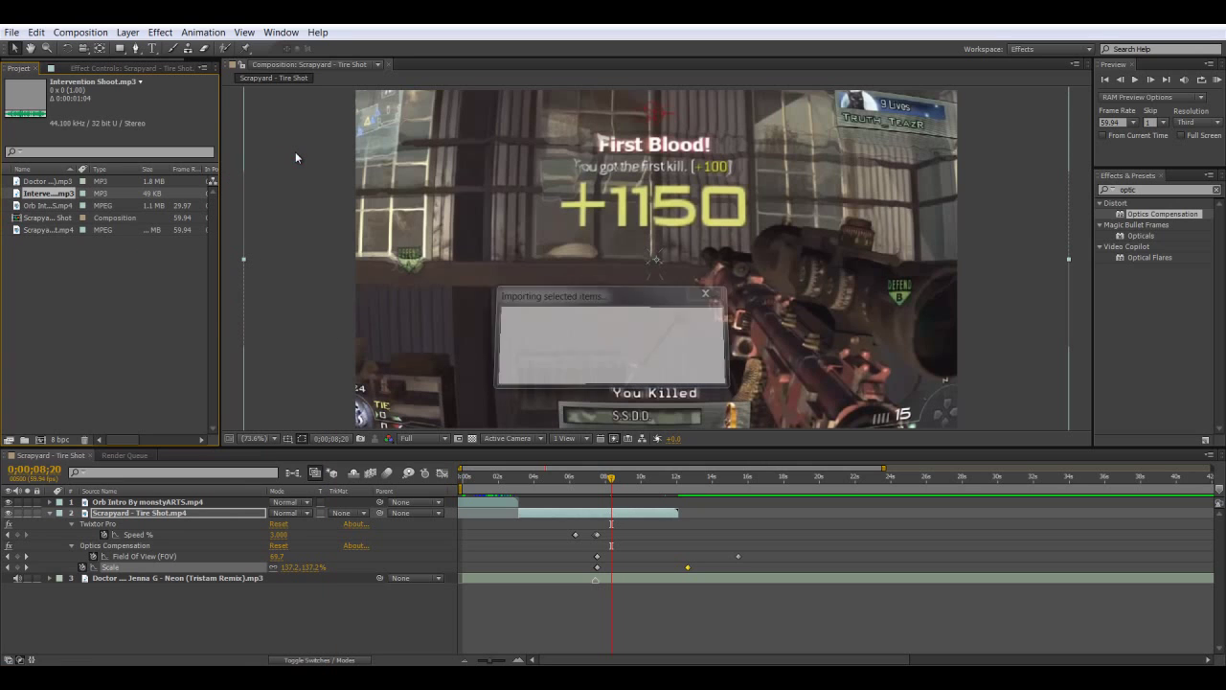
# - Add Intervention Shoot.mp3 to the composition as a layer below the music and move it to start near the kill
pyautogui.moveTo(483, 527); pyautogui.dragTo(602, 621)
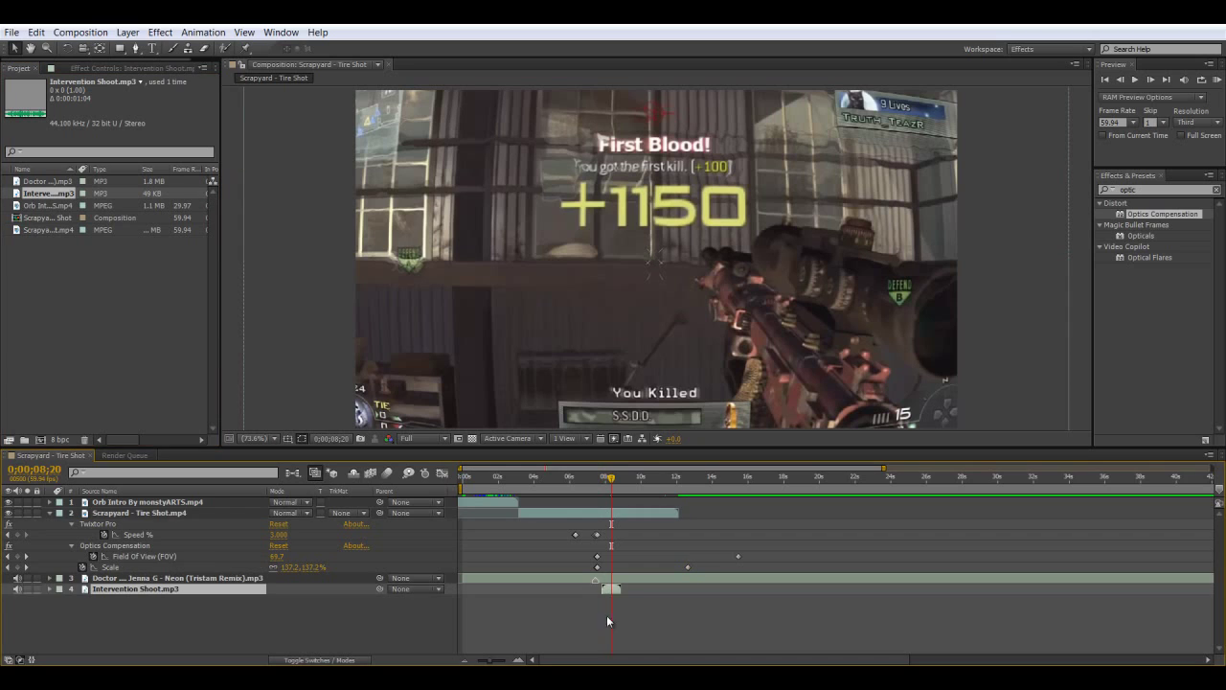
pyautogui.click(590, 485)
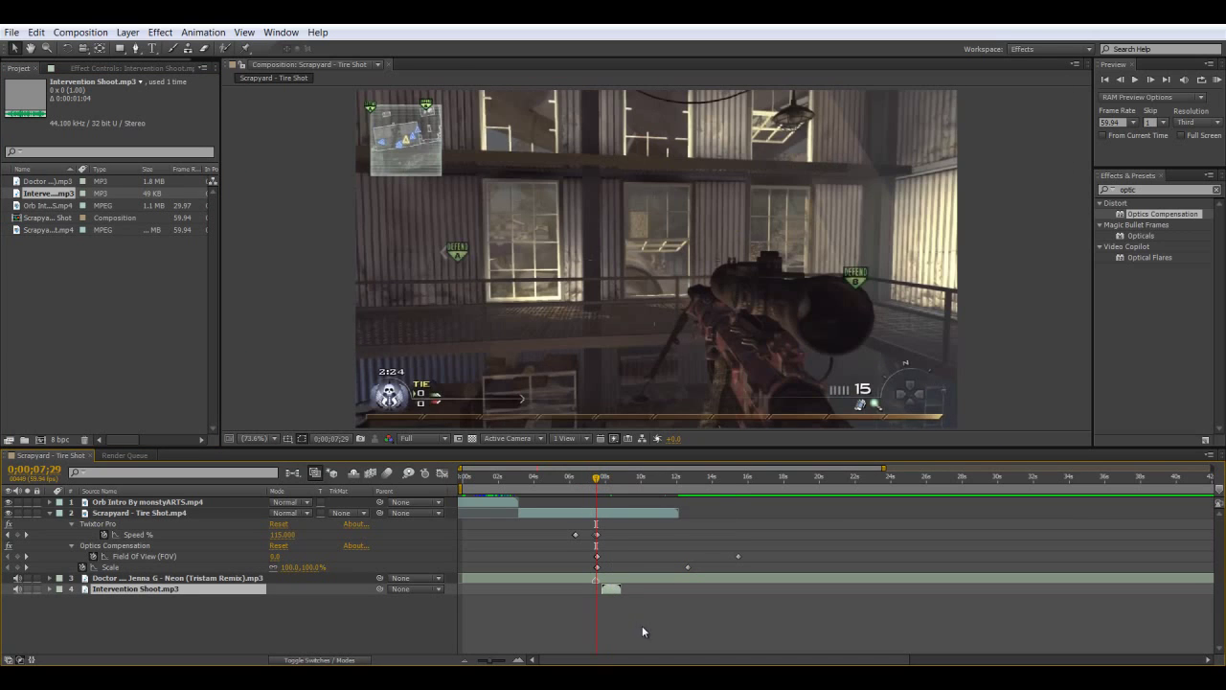
pyautogui.moveTo(611, 592); pyautogui.dragTo(605, 592)
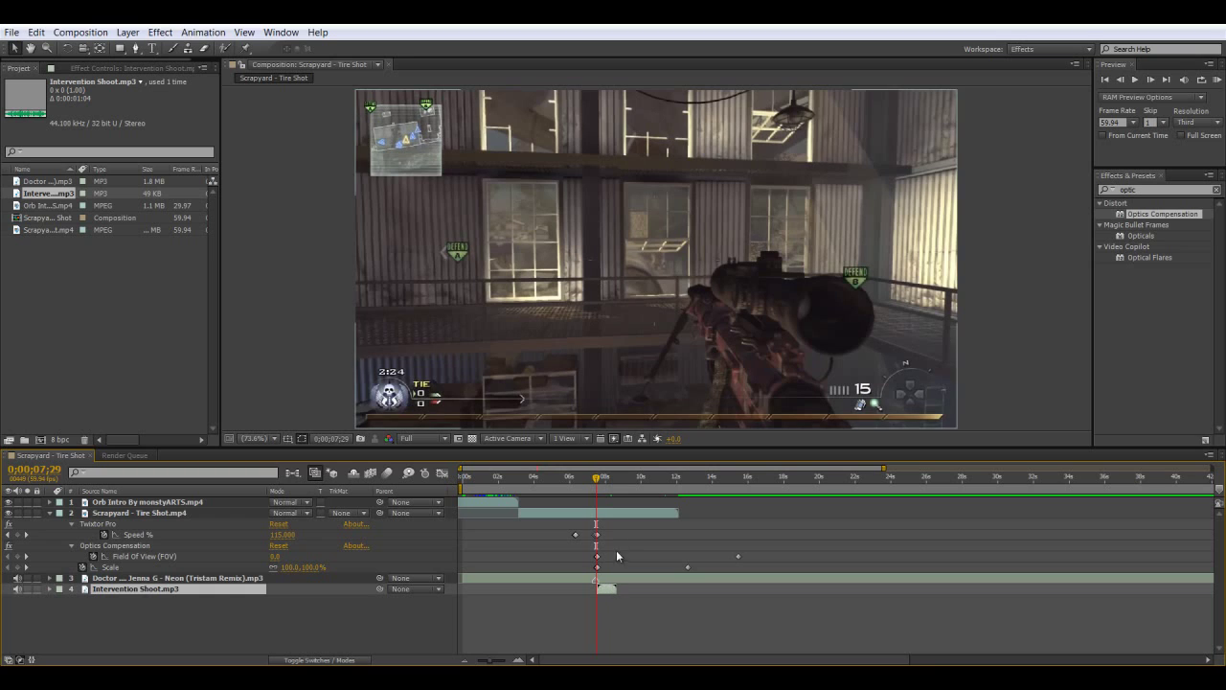
# - Align the start of the Intervention Shoot.mp3 layer precisely with the marker on the music layer
pyautogui.press('=')
pyautogui.press('=')
pyautogui.press('=')
pyautogui.press('=')
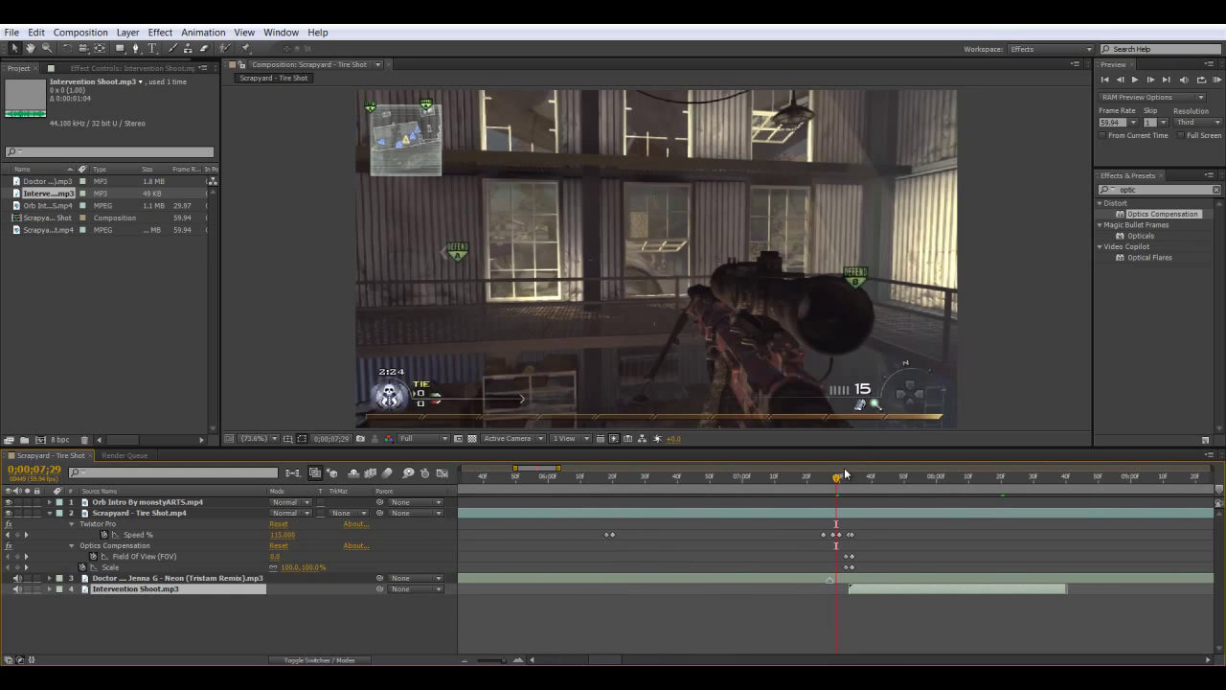
pyautogui.moveTo(839, 479); pyautogui.dragTo(798, 479)
pyautogui.click(866, 598)
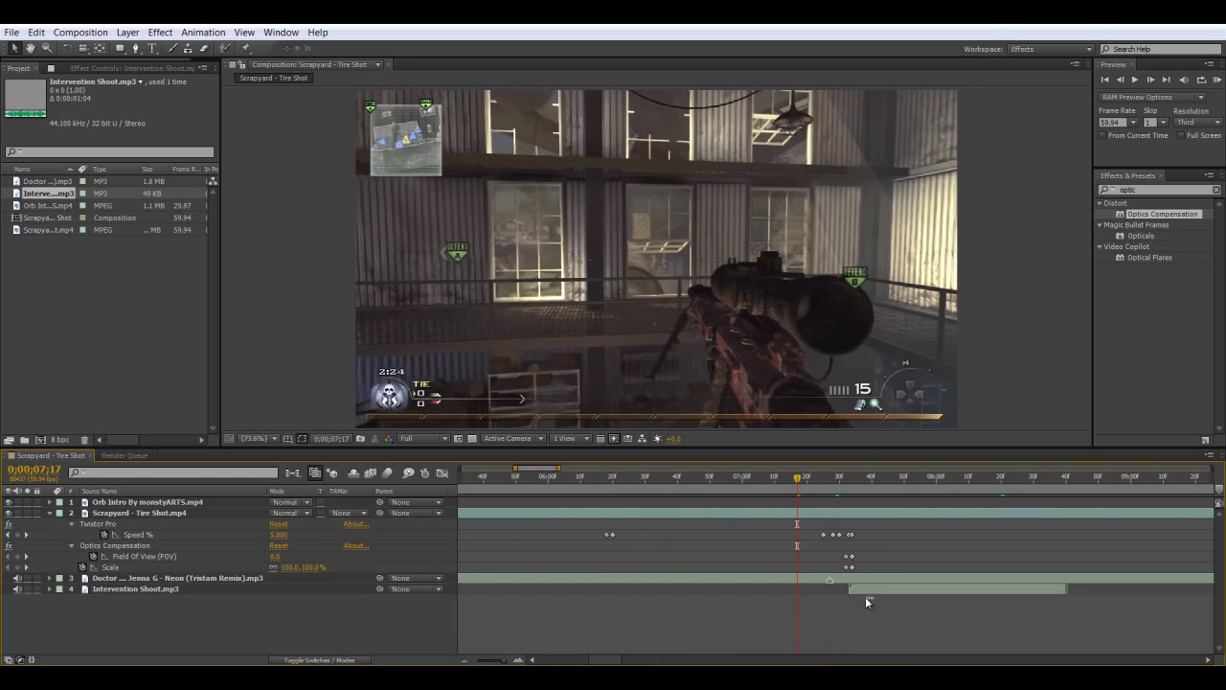
pyautogui.moveTo(864, 585); pyautogui.dragTo(844, 587)
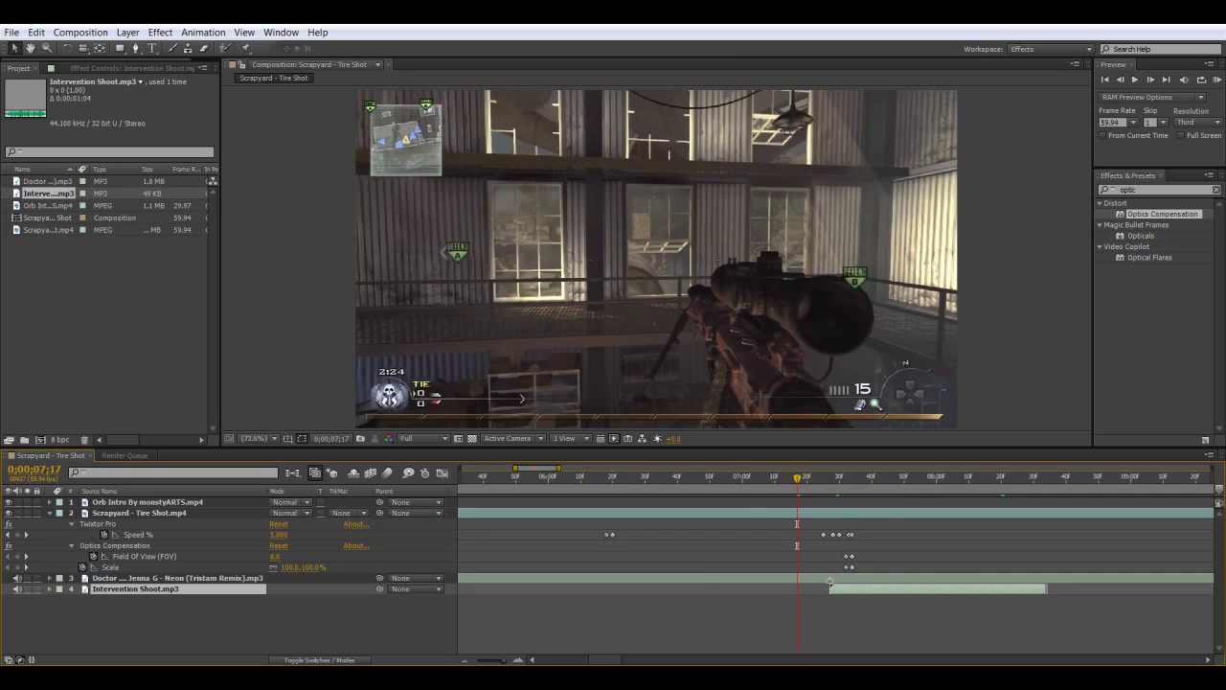
# - Run a RAM preview of the composition to check the gunshot sound against the kill, with the whole timeline in view
pyautogui.press(';')
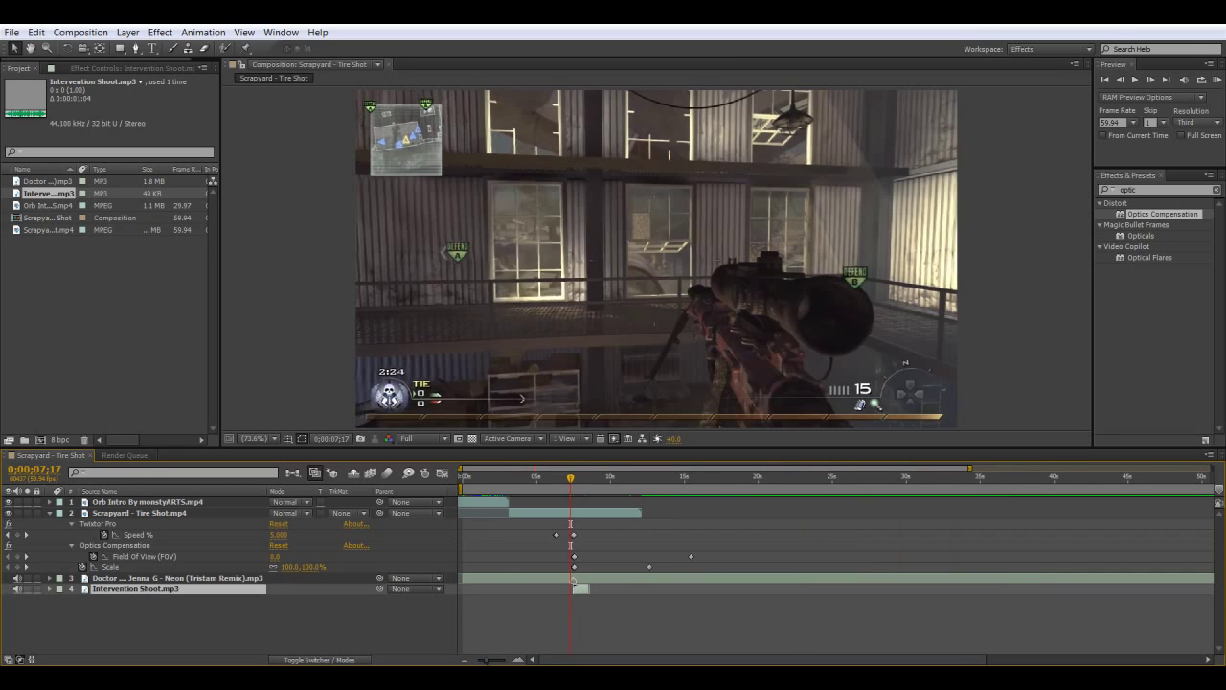
pyautogui.click(1217, 80)
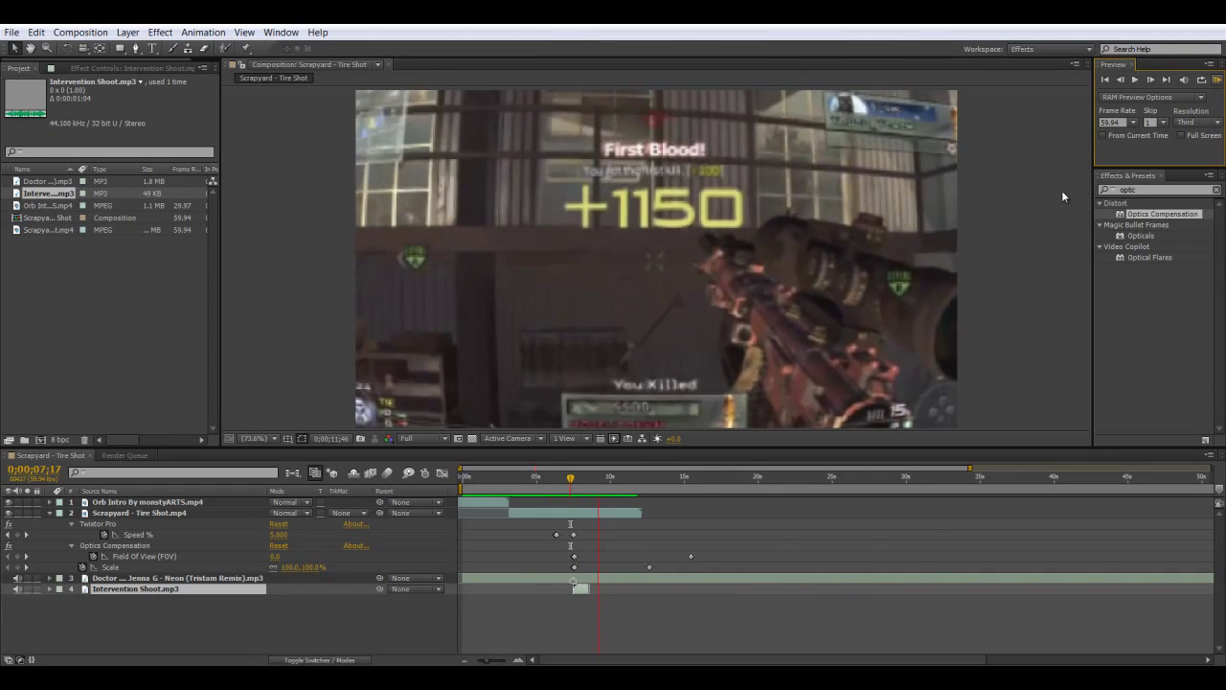
pyautogui.press('space')
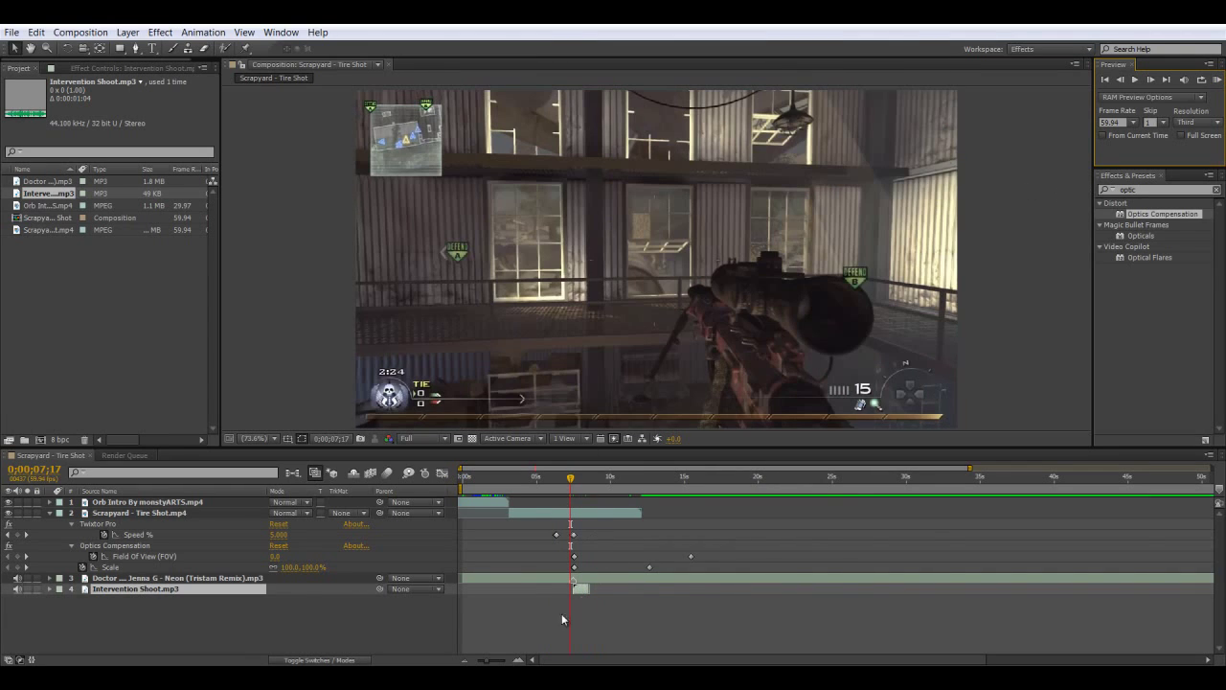
pyautogui.moveTo(493, 660); pyautogui.dragTo(476, 663)
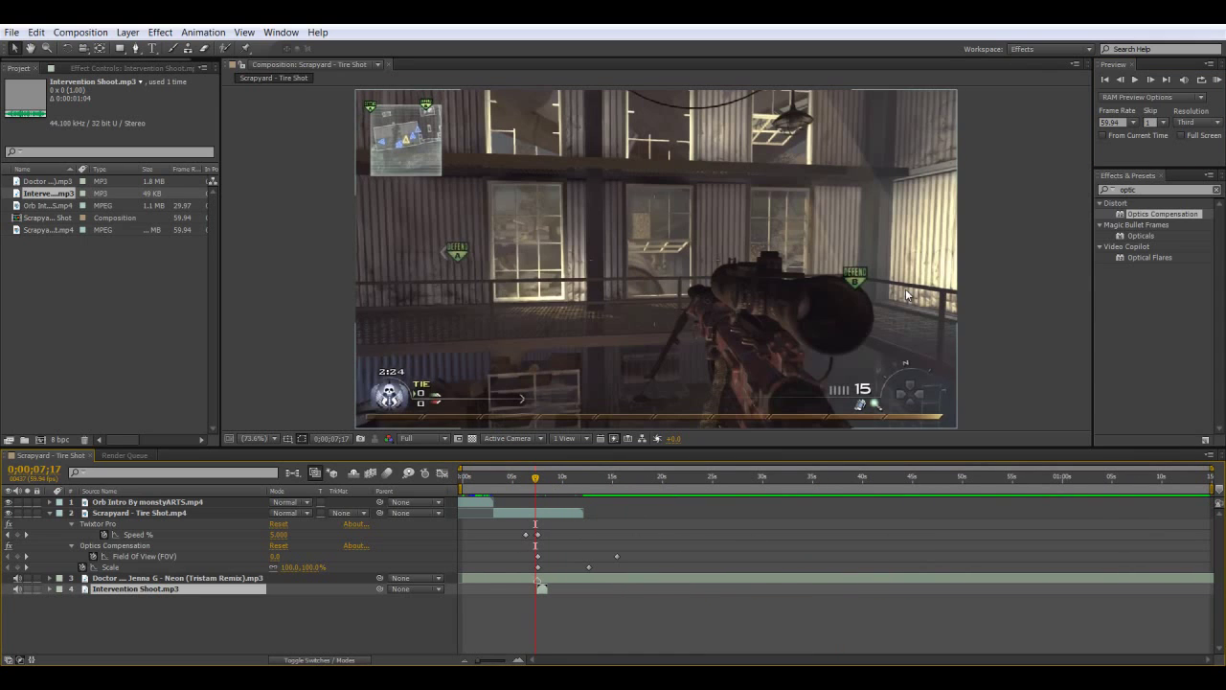
# - Search the effects for "twitch" and apply the Twitch effect to the Scrapyard - Tire Shot.mp4 layer
pyautogui.click(1168, 188)
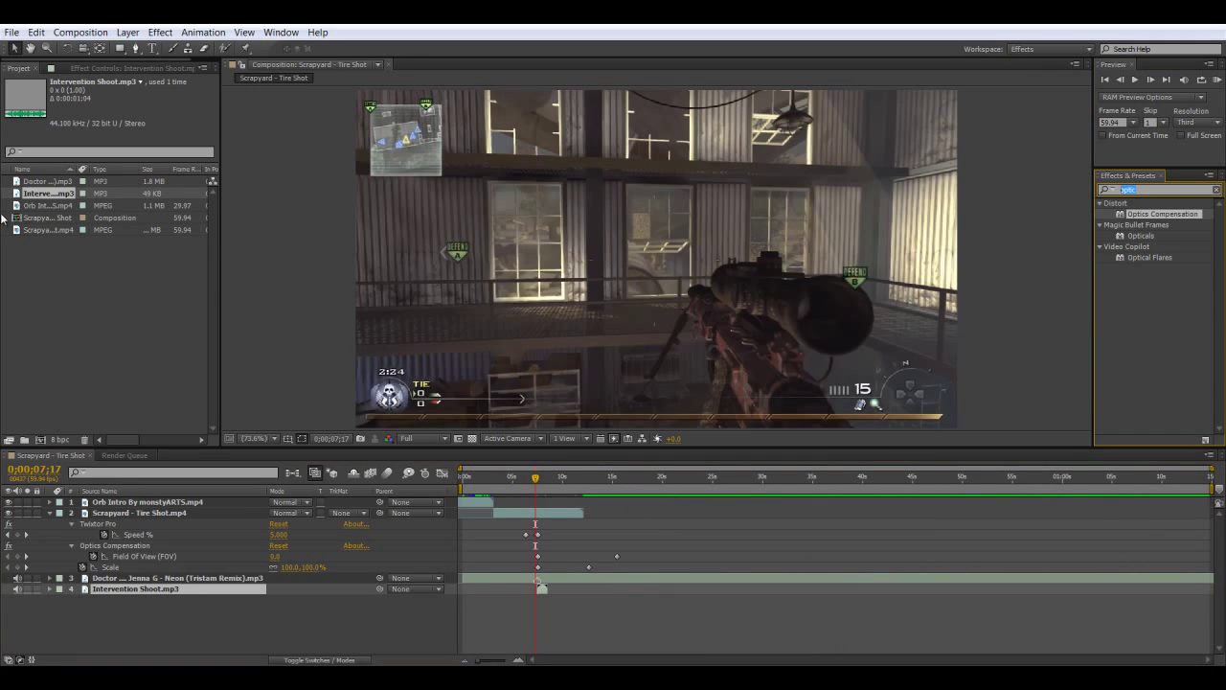
pyautogui.write('twi')
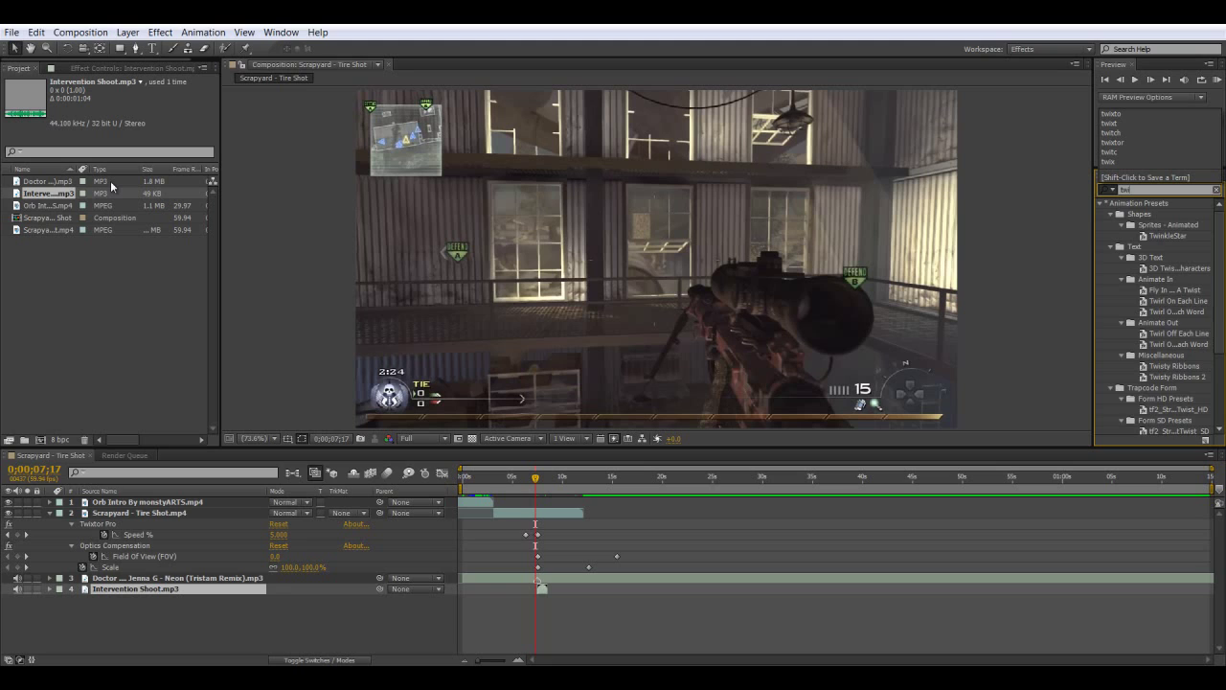
pyautogui.write('tch')
pyautogui.click(1149, 215)
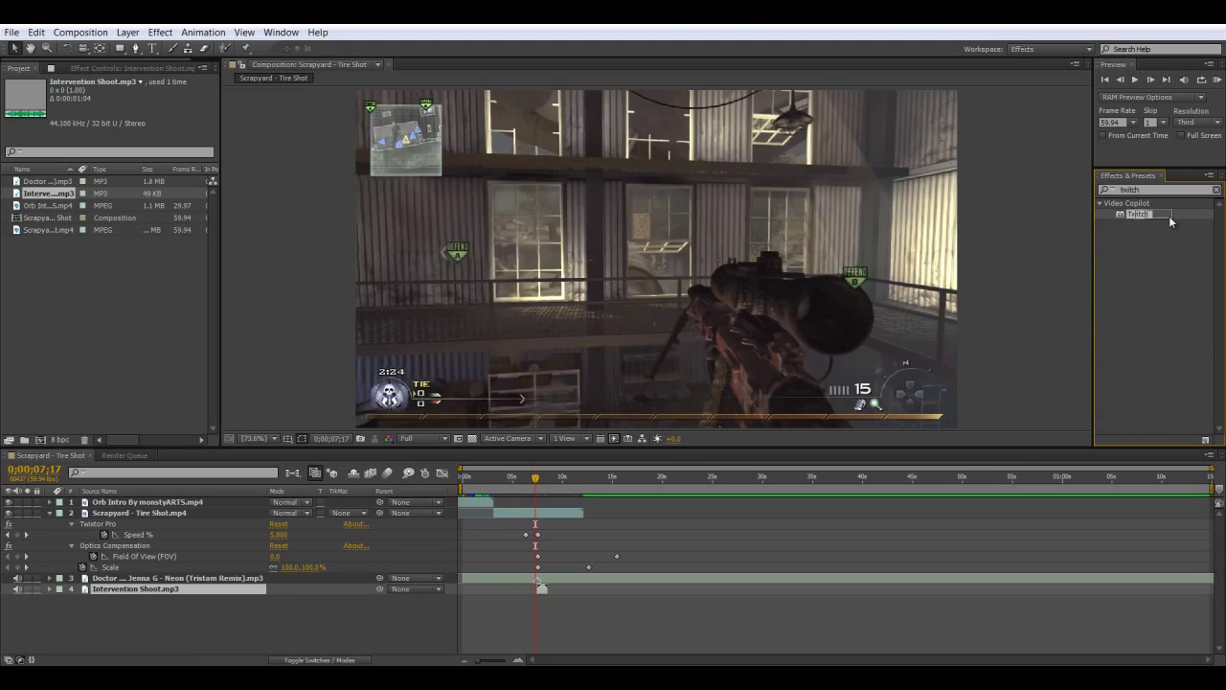
pyautogui.moveTo(1169, 216); pyautogui.dragTo(144, 513)
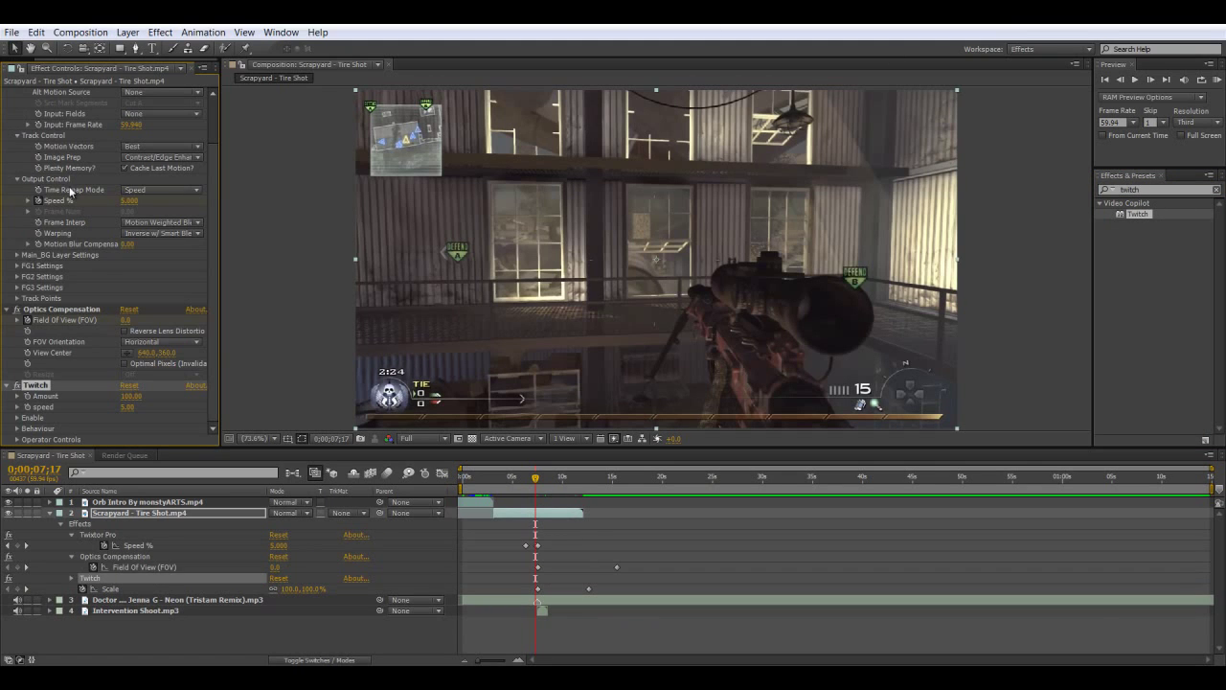
# - Set the Twitch effect's Amount and Speed both to 23, with the Twixtor Pro and Optics Compensation settings collapsed
pyautogui.click(130, 397)
pyautogui.write('23')
pyautogui.click(5, 309)
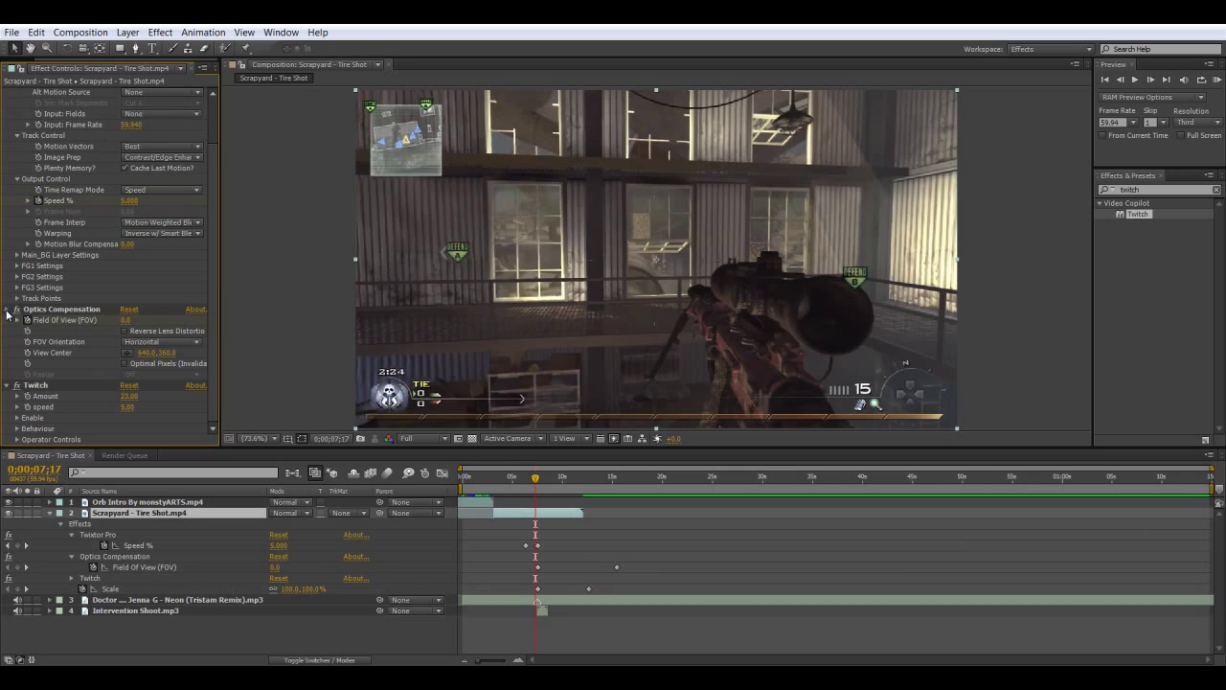
pyautogui.click(6, 309)
pyautogui.click(7, 93)
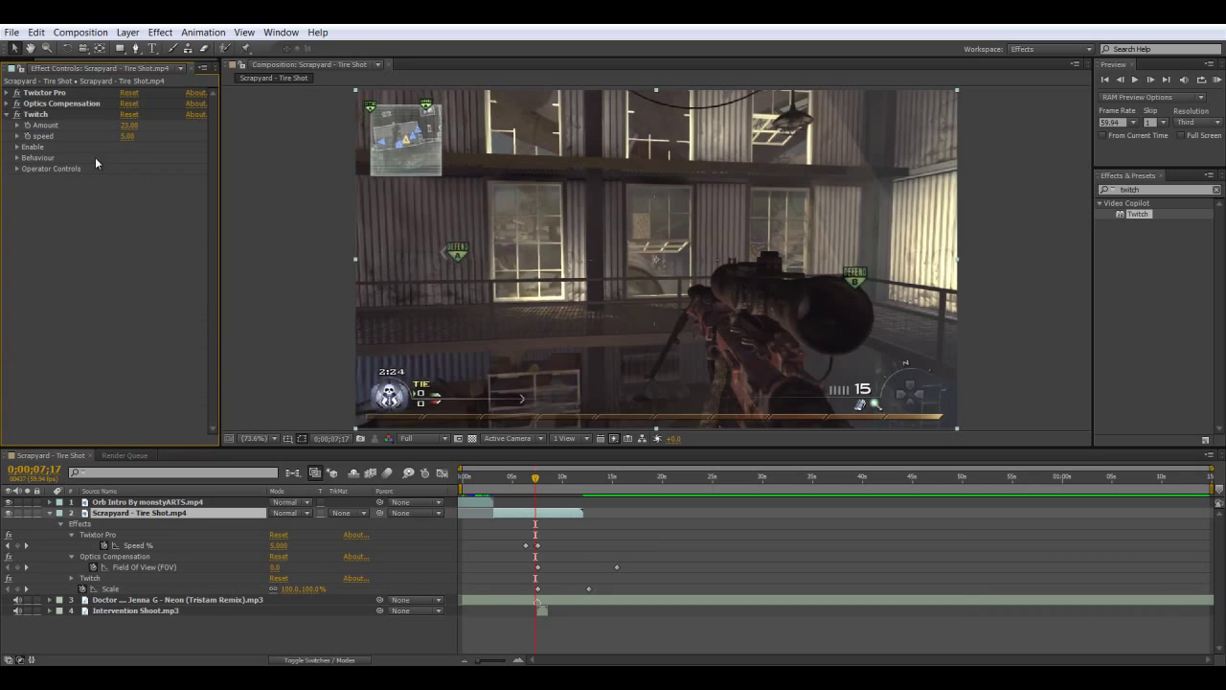
pyautogui.click(127, 136)
pyautogui.write('23')
pyautogui.press('Return')
# - Enable the Scale and Slide operators of the Twitch effect
pyautogui.click(14, 150)
pyautogui.click(16, 148)
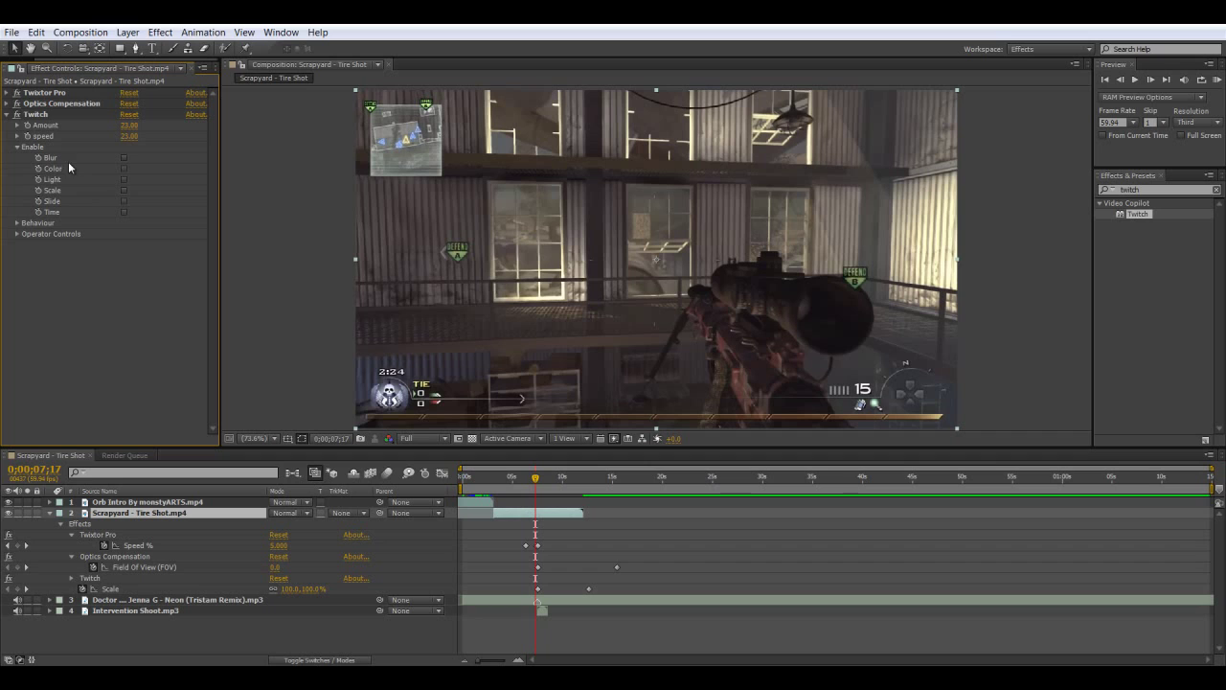
pyautogui.click(124, 202)
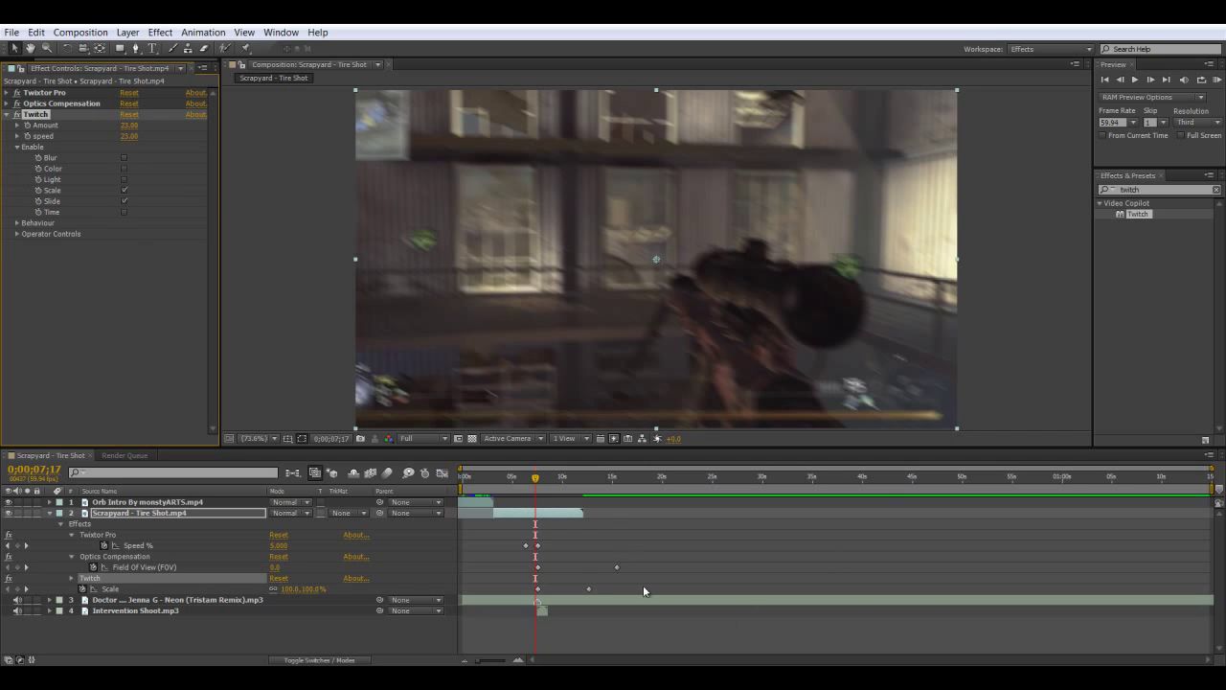
pyautogui.moveTo(582, 512); pyautogui.dragTo(576, 512)
# - Set the Slide RGB Split in the Twitch effect's operator controls to 12
pyautogui.click(17, 234)
pyautogui.click(29, 289)
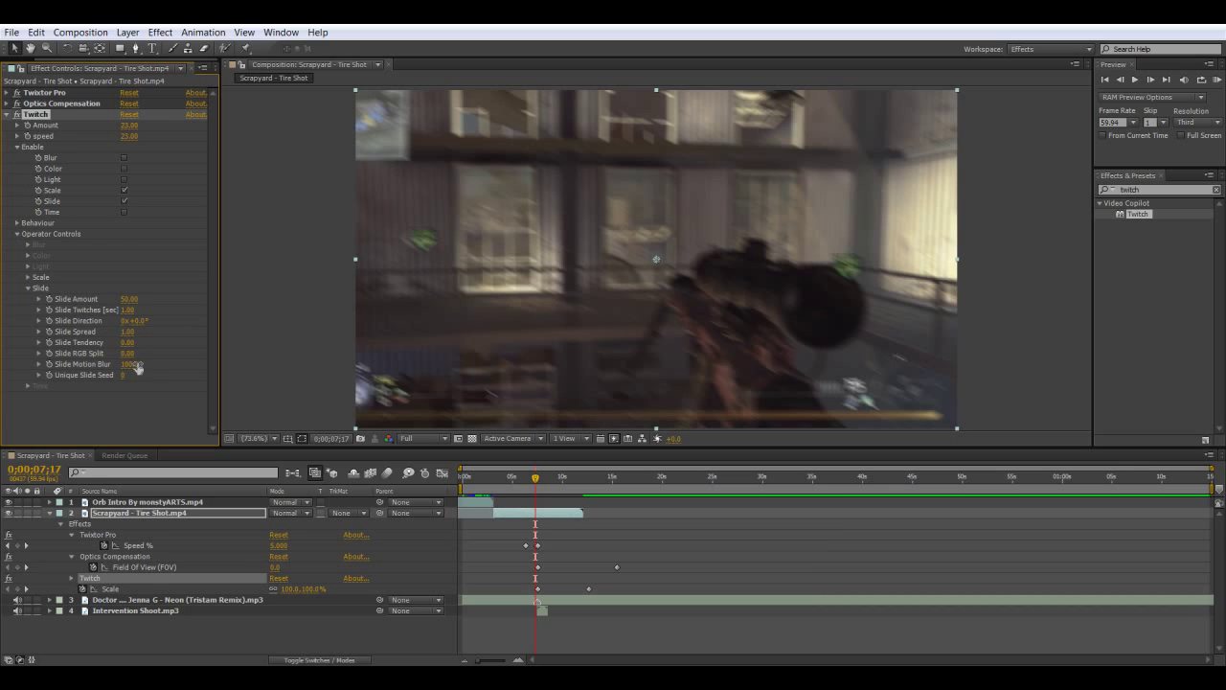
pyautogui.moveTo(126, 352)
pyautogui.mouseDown()
pyautogui.moveTo(144, 354)
pyautogui.moveTo(124, 358)
pyautogui.mouseUp()
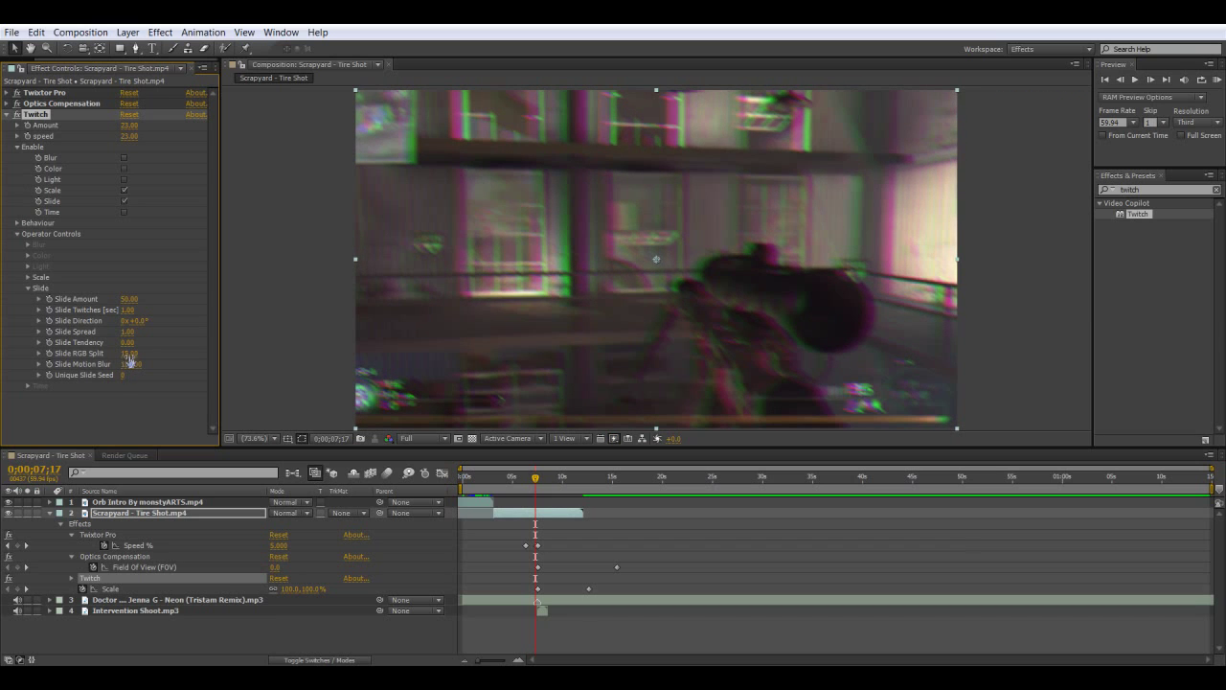
pyautogui.click(125, 354)
pyautogui.press('Return')
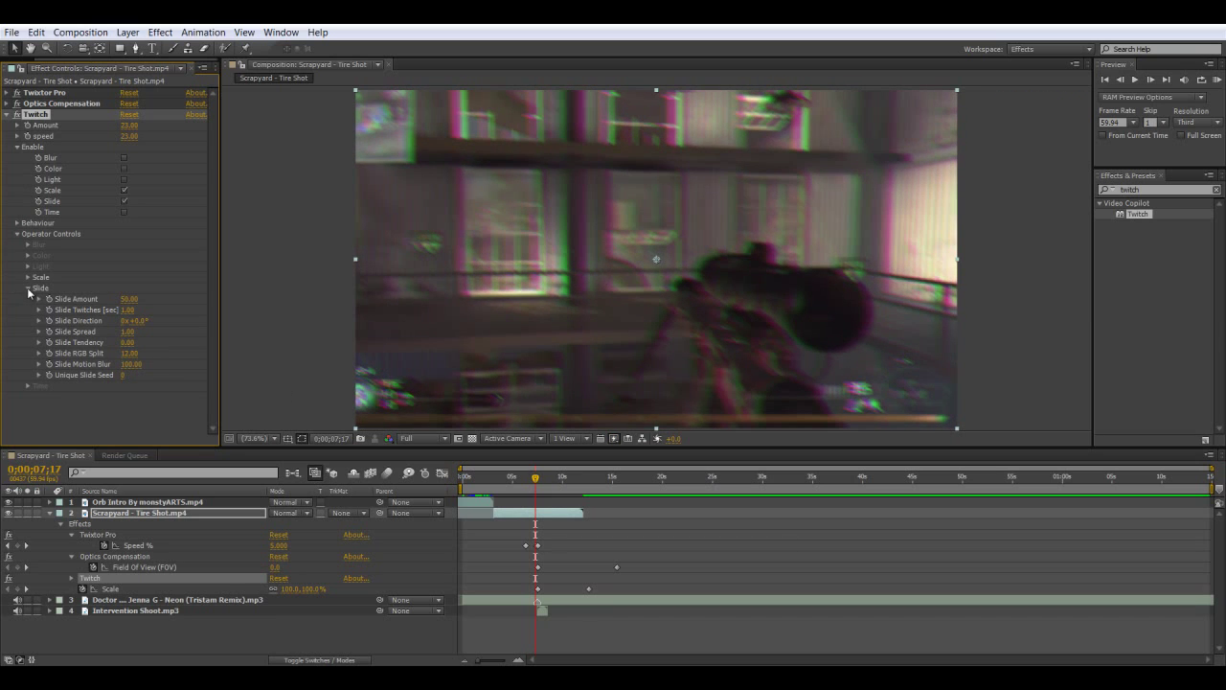
pyautogui.click(18, 236)
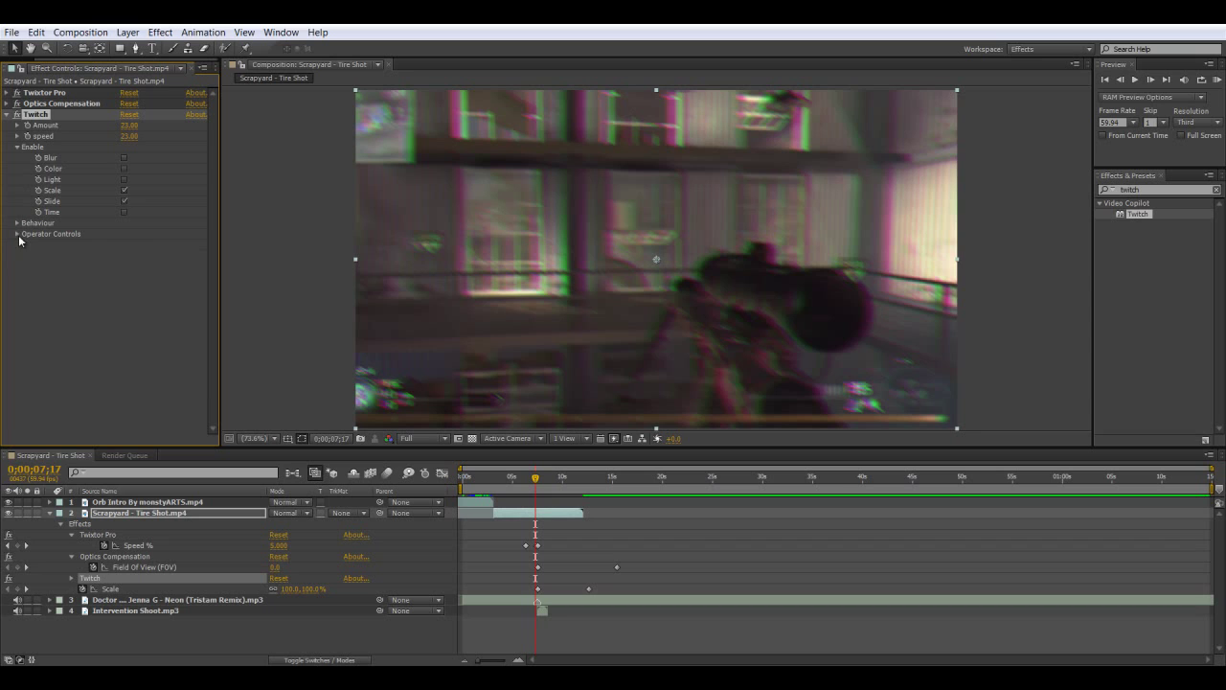
# - Reduce the Twitch effect's Slide Amount while judging the blur on the frame at 0;00;08;14
pyautogui.click(542, 486)
pyautogui.moveTo(547, 486); pyautogui.dragTo(547, 485)
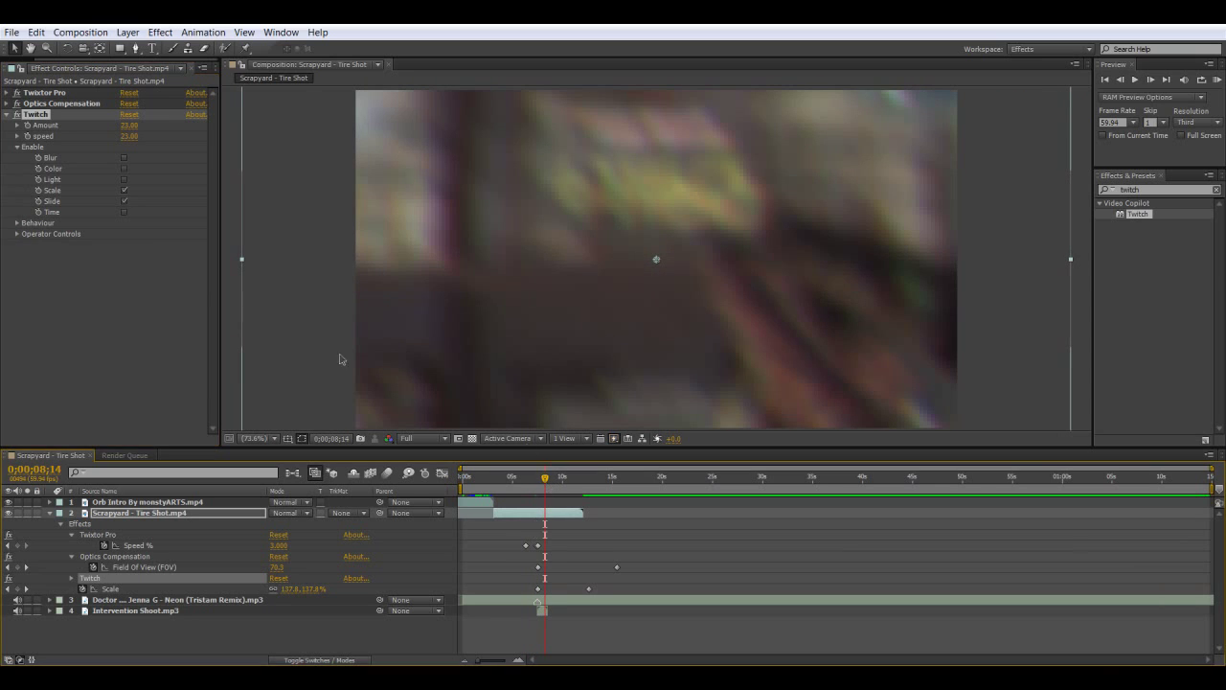
pyautogui.click(16, 235)
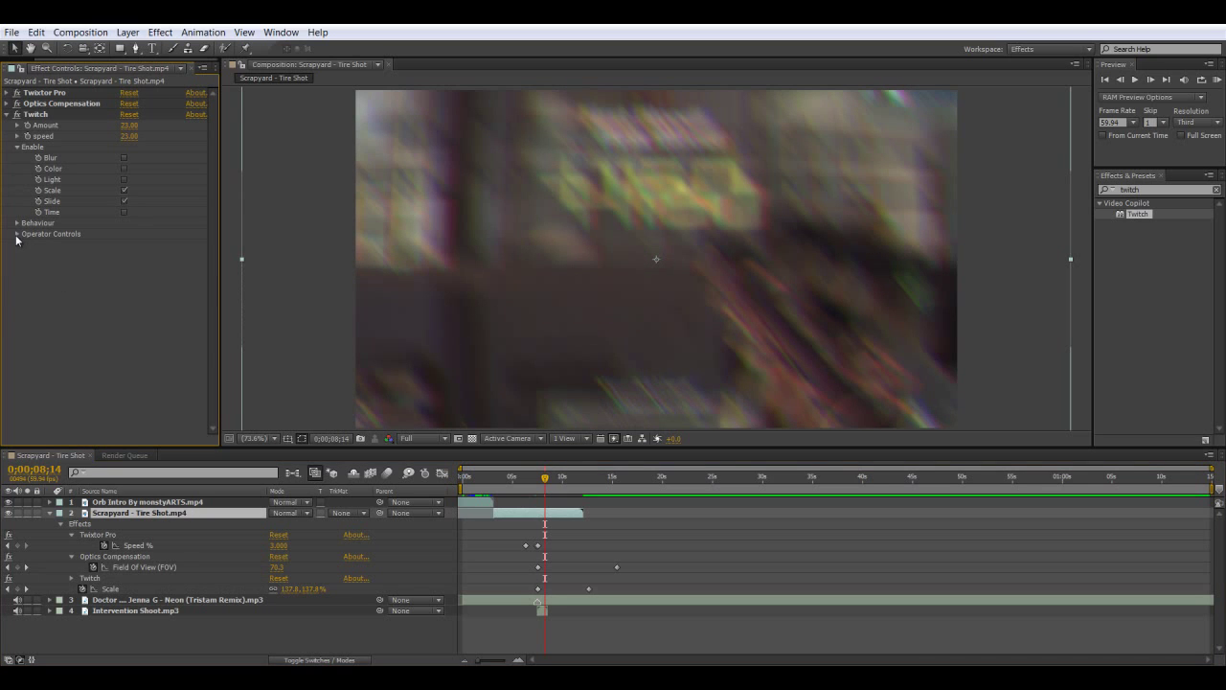
pyautogui.moveTo(130, 299); pyautogui.dragTo(111, 292)
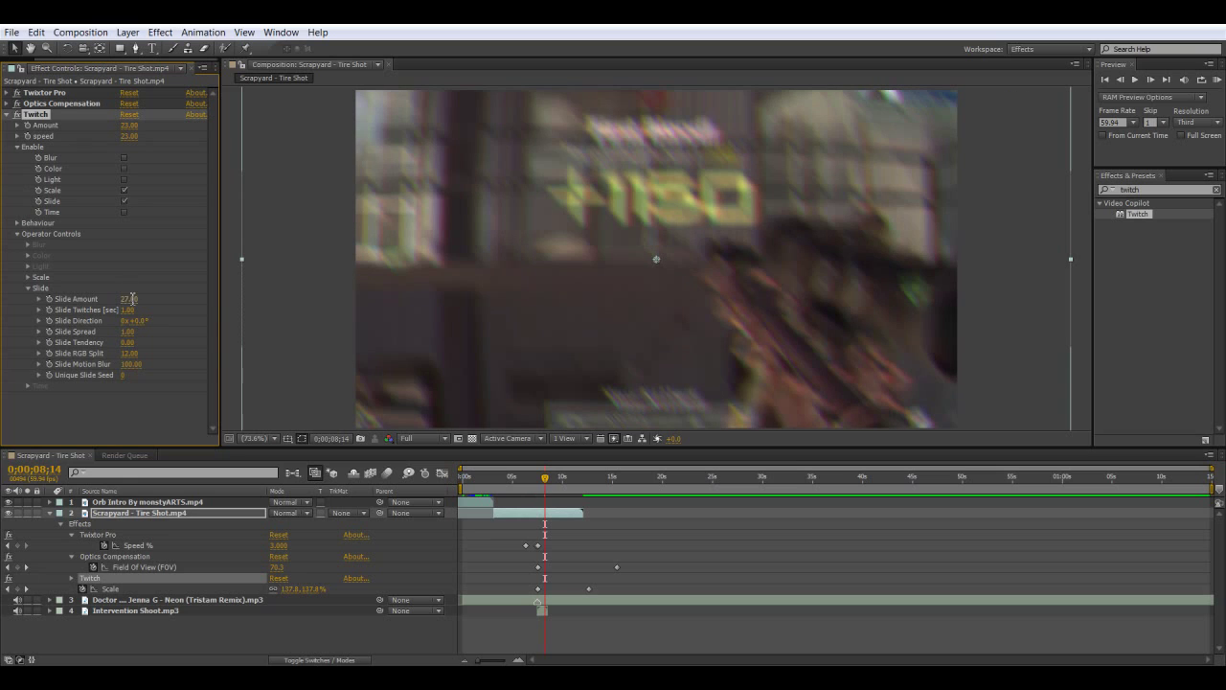
pyautogui.click(129, 299)
pyautogui.press('Return')
pyautogui.click(28, 288)
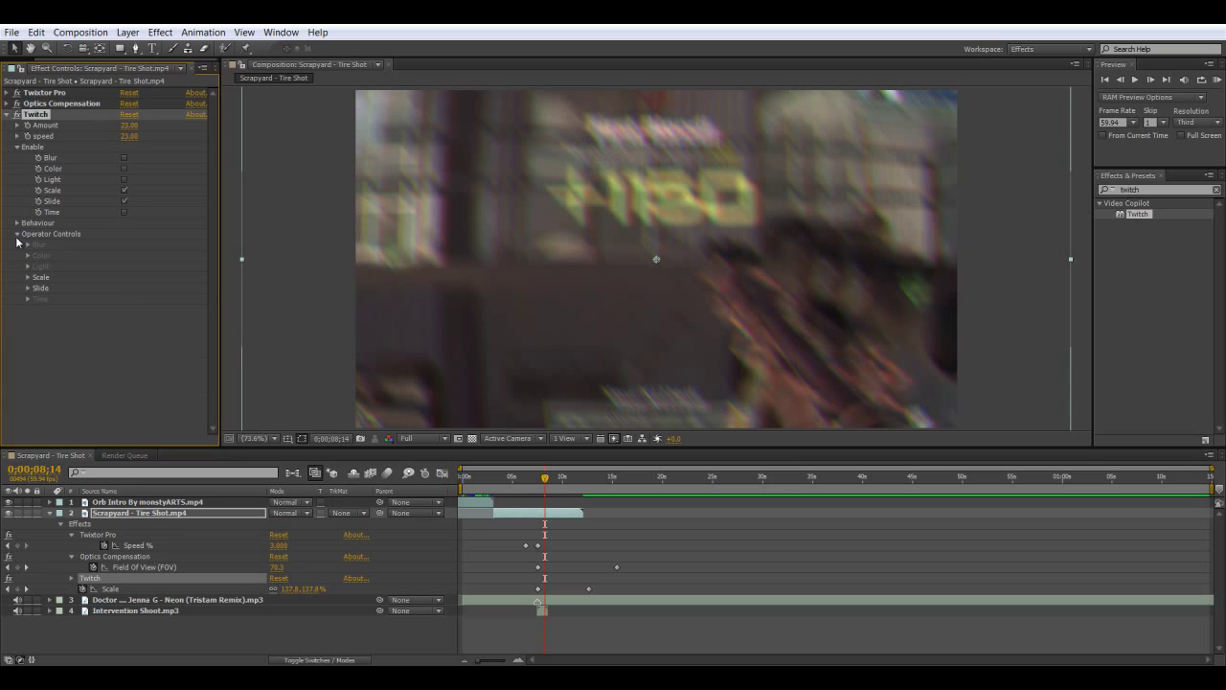
pyautogui.click(17, 235)
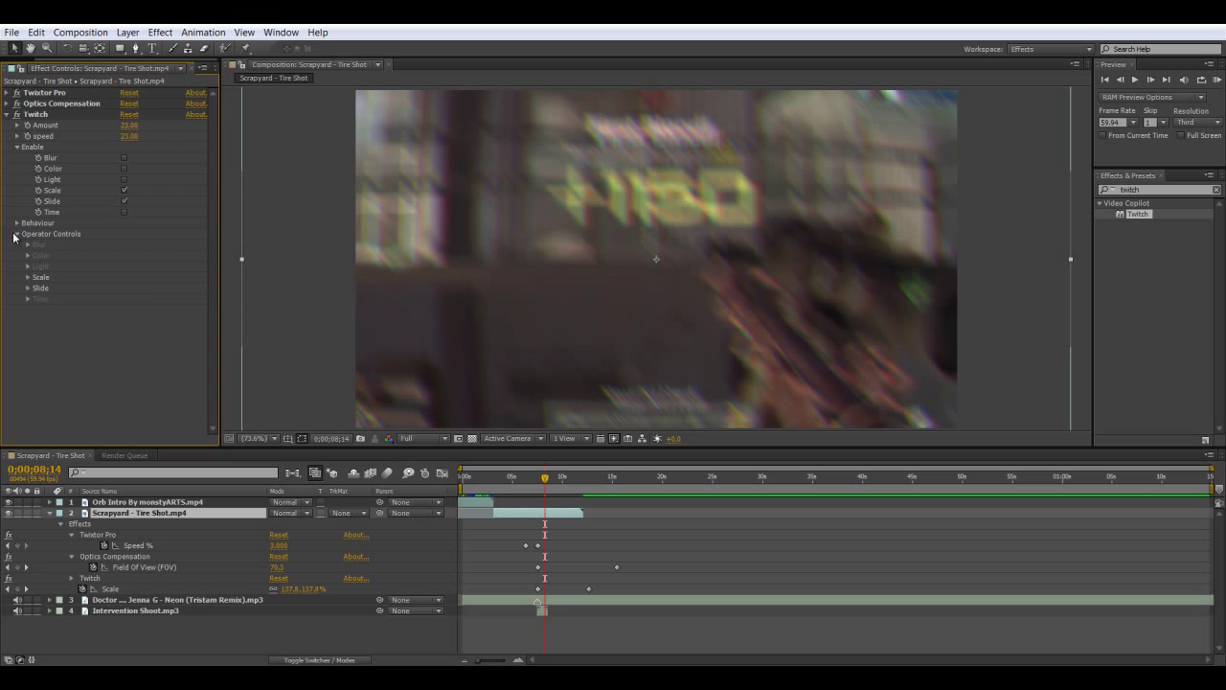
pyautogui.click(15, 235)
# - Start keyframing the Twitch Amount at 0;00;07;32 with a value of 0
pyautogui.moveTo(545, 477); pyautogui.dragTo(537, 477)
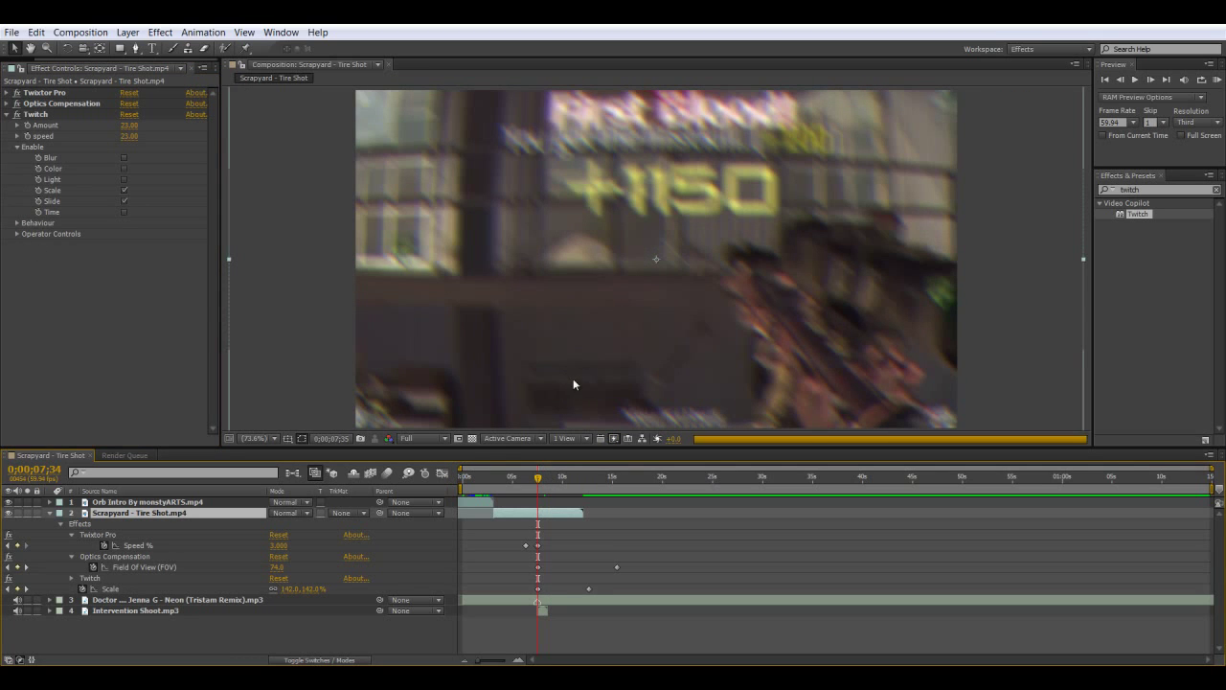
pyautogui.press('pageup')
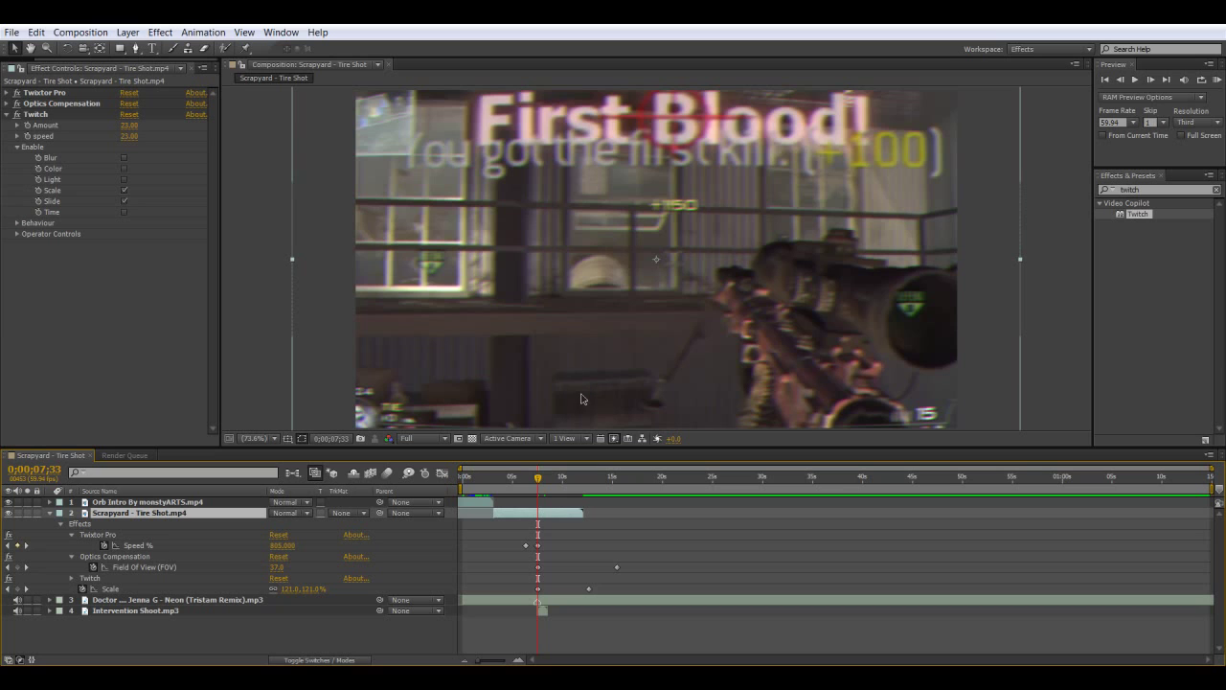
pyautogui.press('pageup')
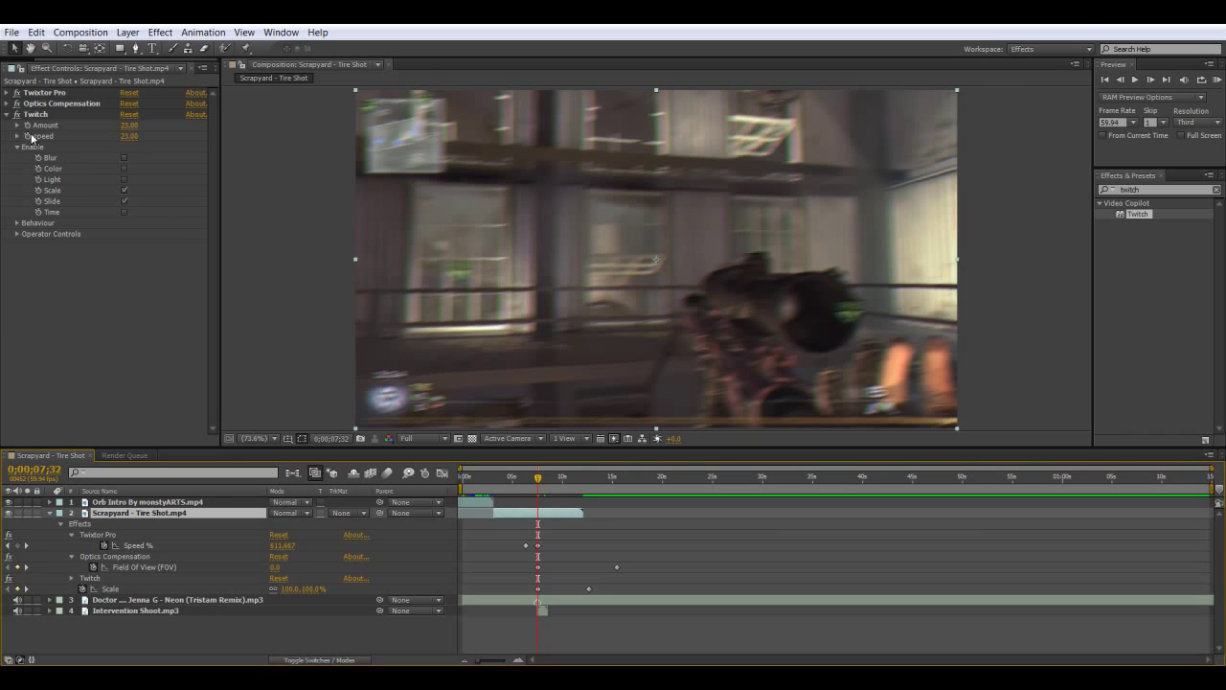
pyautogui.click(36, 114)
pyautogui.press('pagedown')
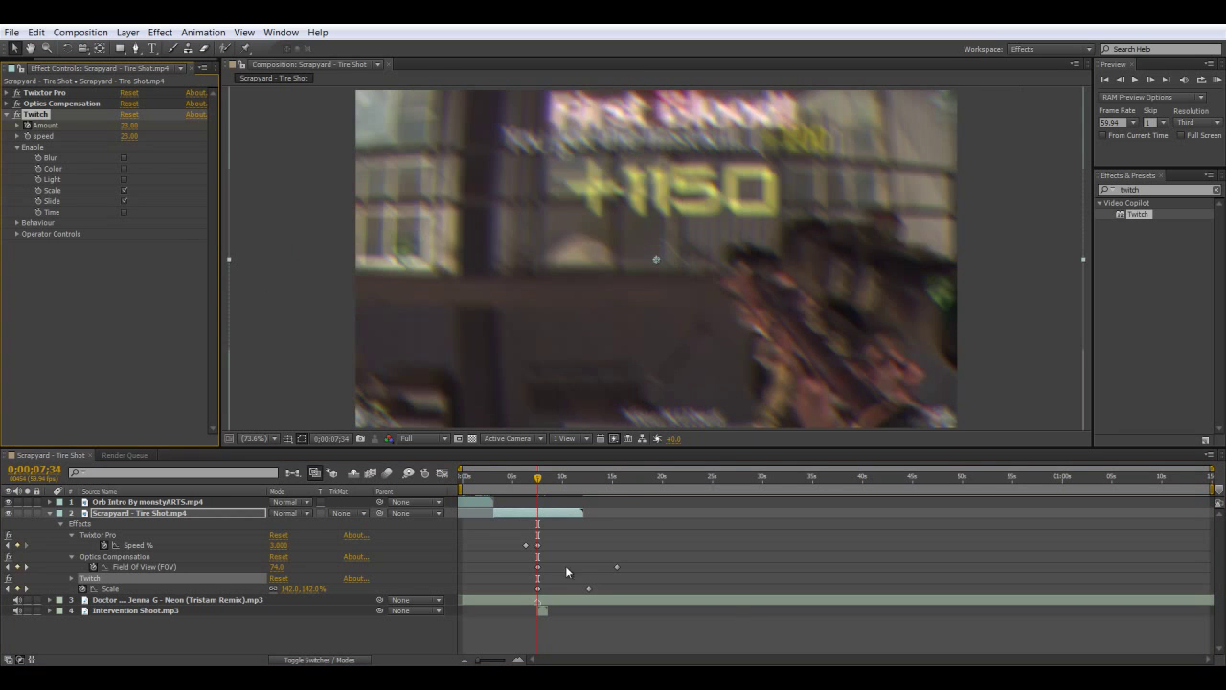
pyautogui.press('pageup')
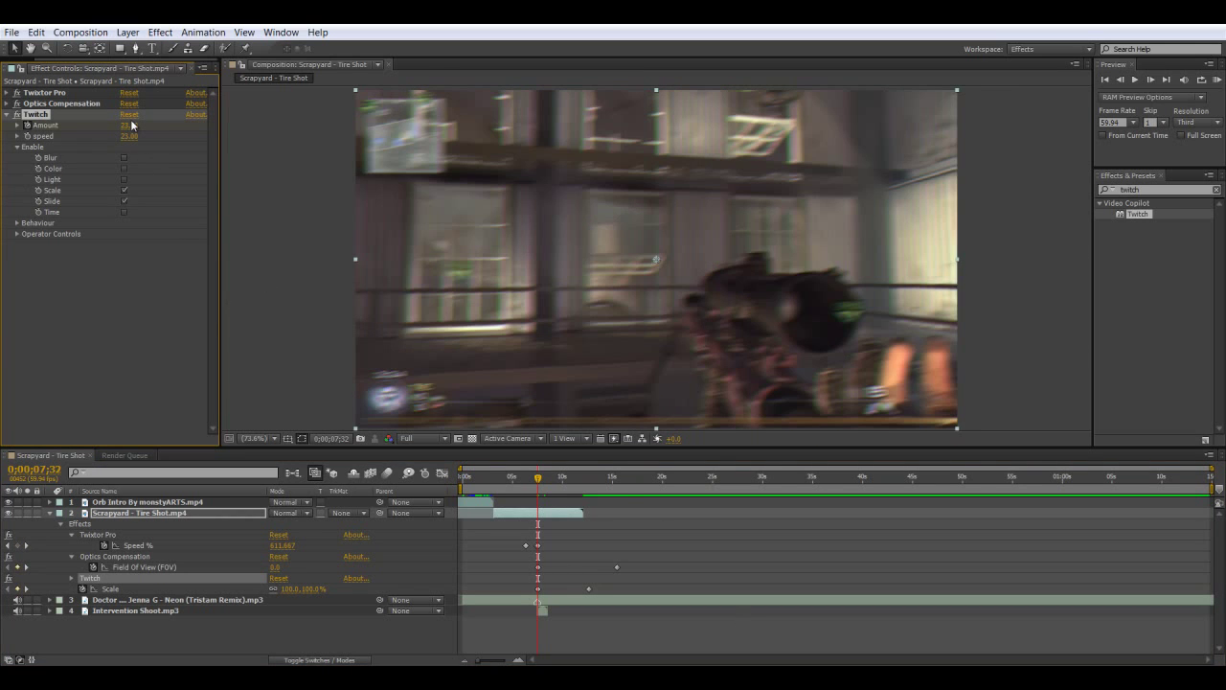
pyautogui.click(128, 125)
pyautogui.write('0')
pyautogui.press('Return')
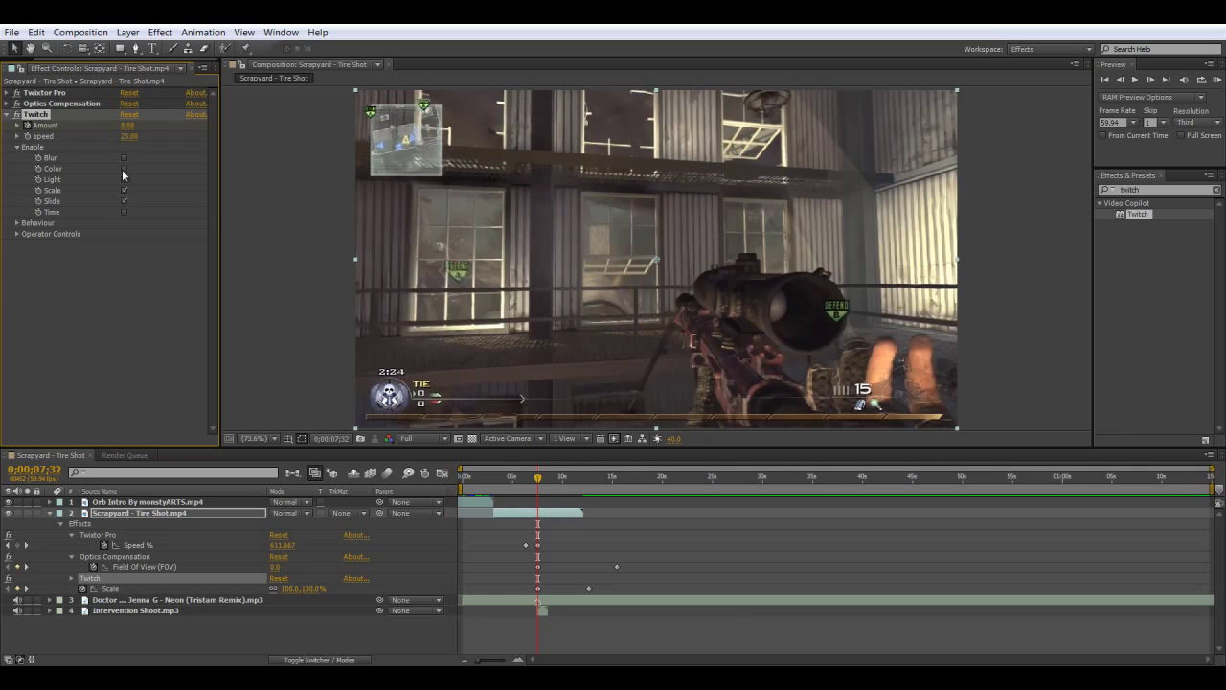
# - Keyframe the Twitch Amount at 23 two frames further on, at 0;00;07;34
pyautogui.press('pagedown')
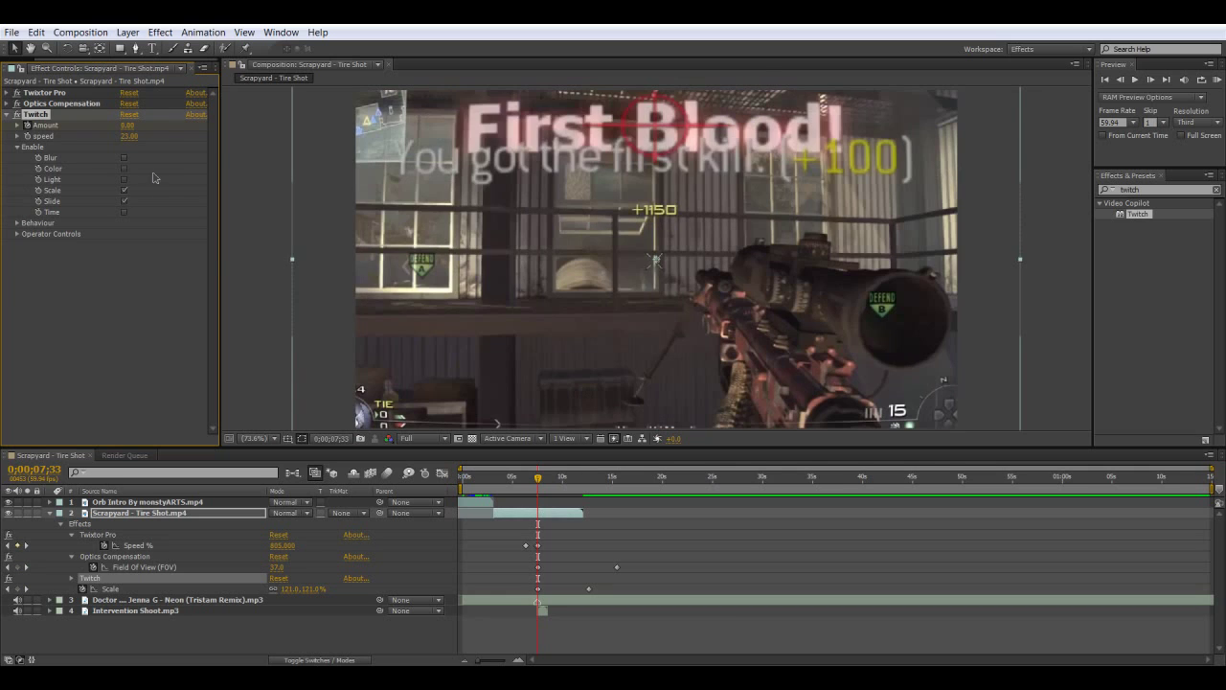
pyautogui.press('pagedown')
pyautogui.click(127, 125)
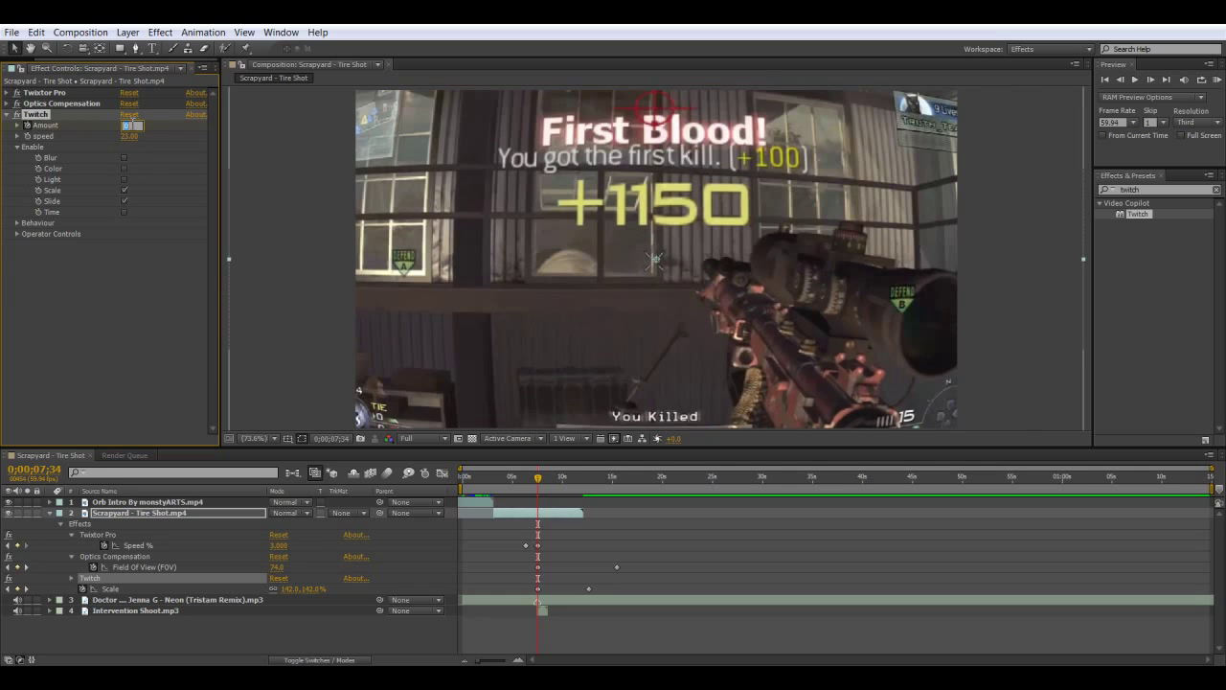
pyautogui.press('Return')
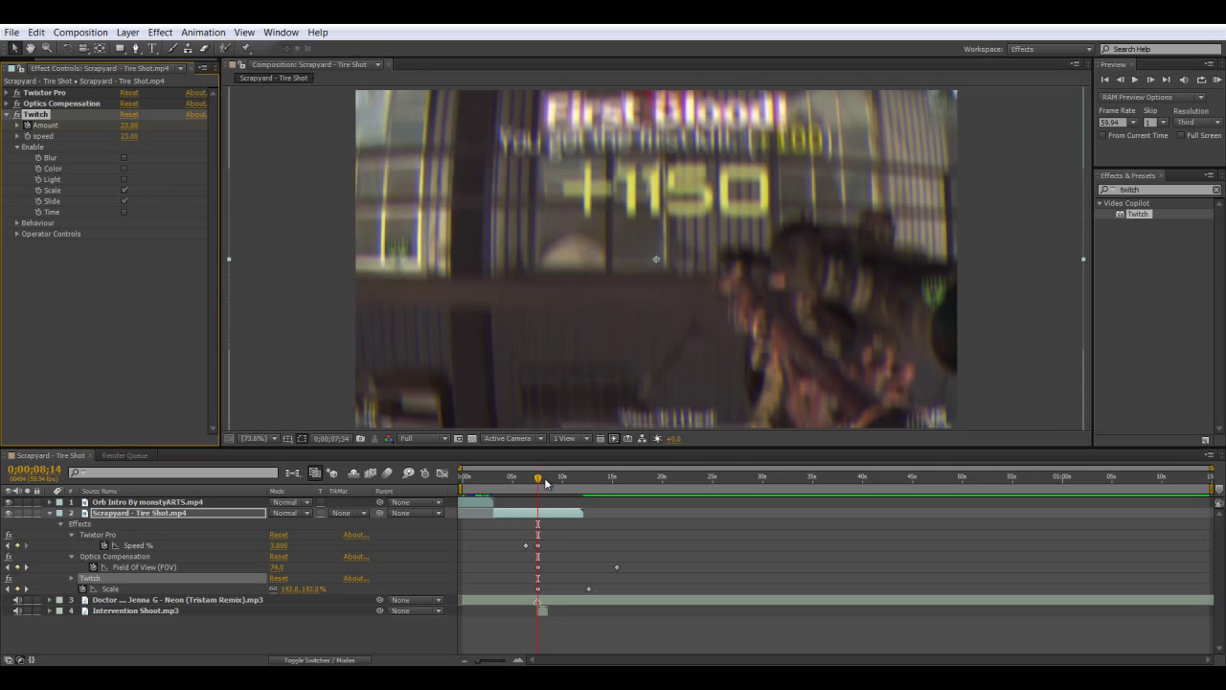
# - Zoom into the timeline and keyframe the Twitch Amount back to 0 at 0;00;08;23
pyautogui.click(546, 480)
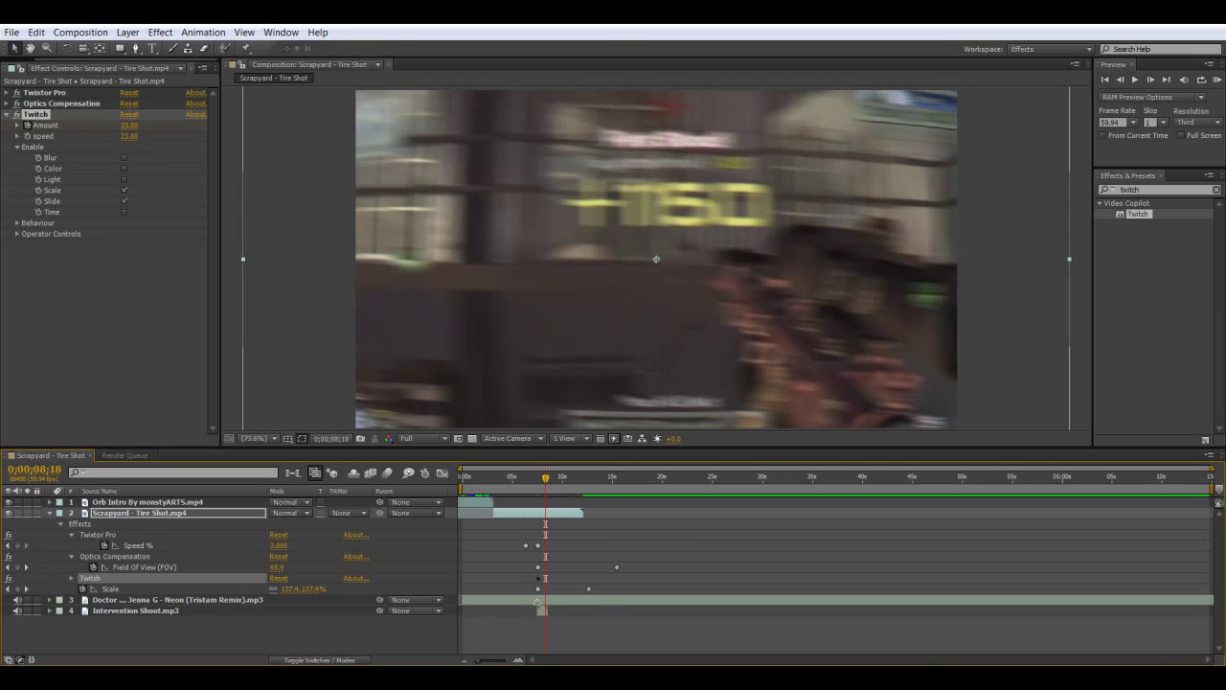
pyautogui.moveTo(488, 661); pyautogui.dragTo(499, 661)
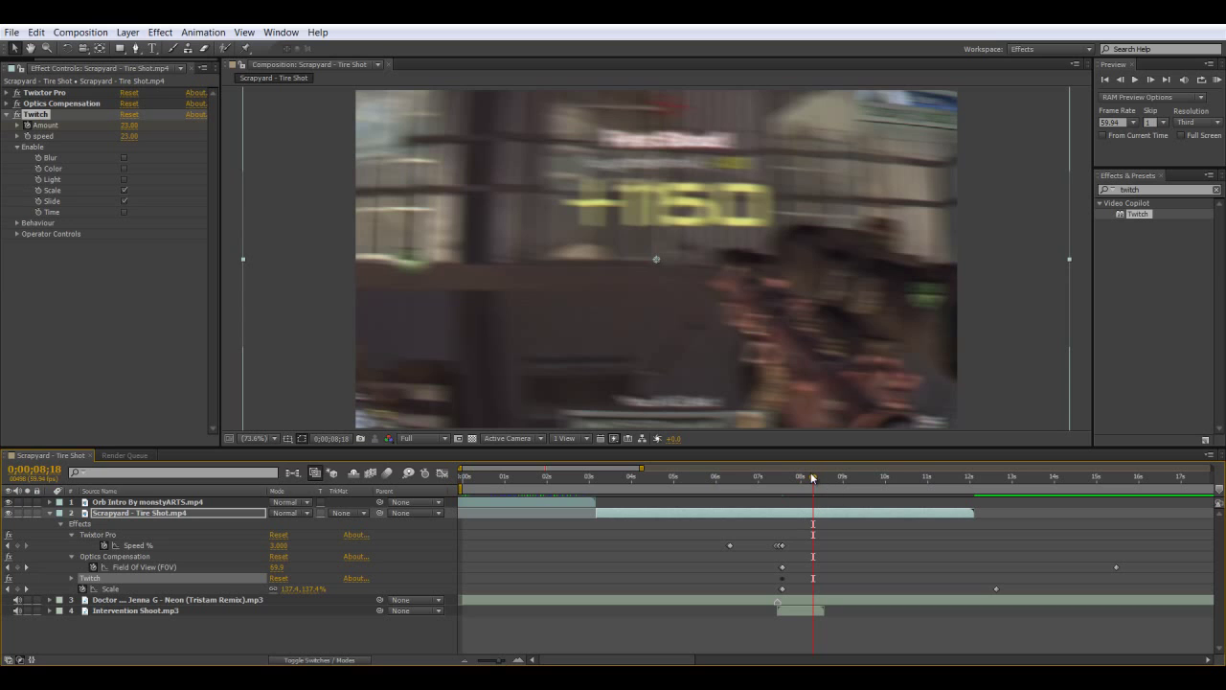
pyautogui.moveTo(814, 478); pyautogui.dragTo(817, 478)
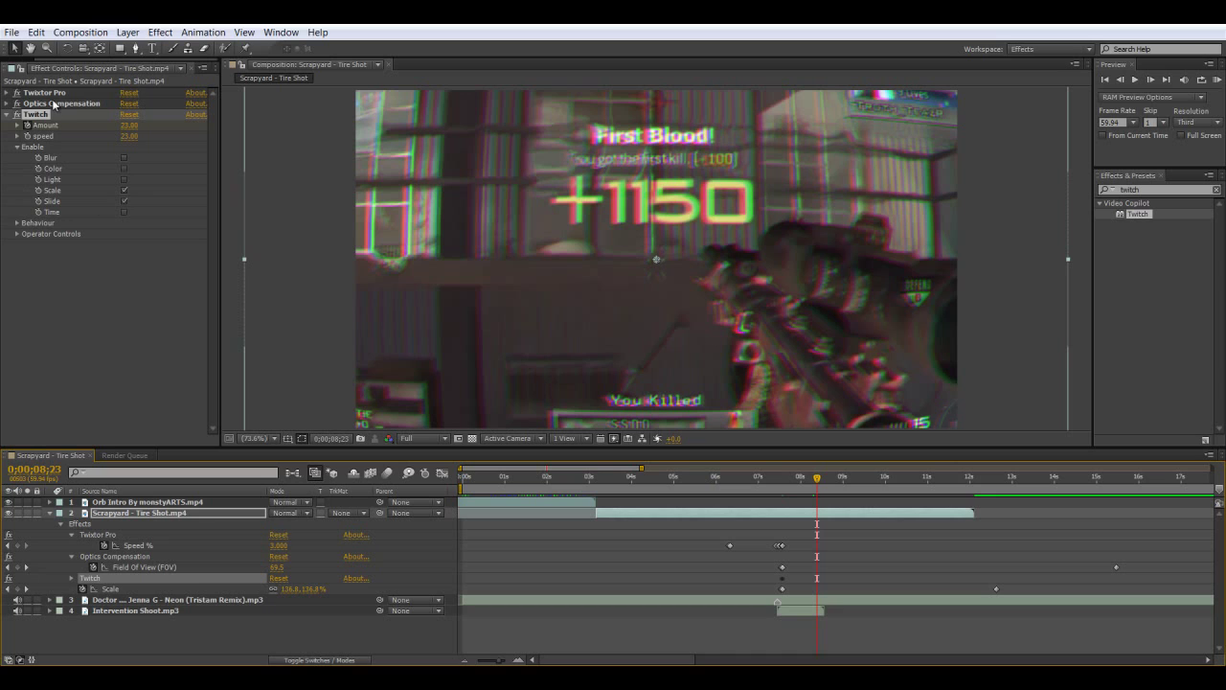
pyautogui.click(128, 125)
pyautogui.write('0')
pyautogui.press('Return')
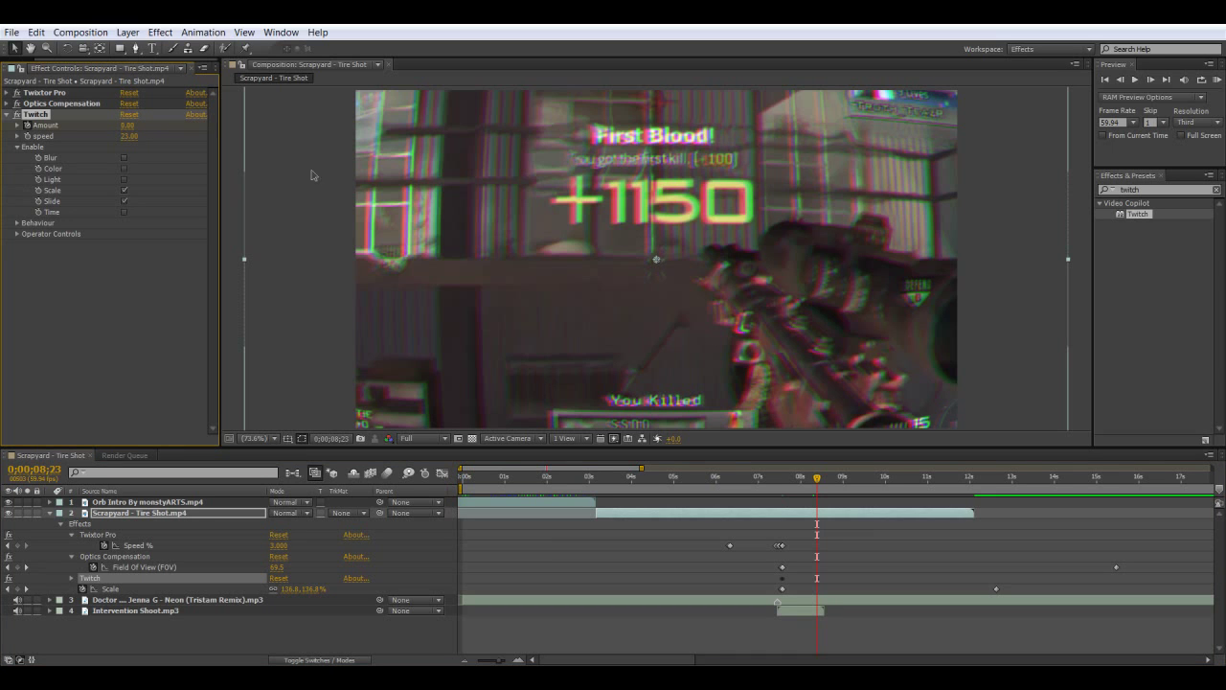
# - Show only the keyframed properties of the Scrapyard - Tire Shot.mp4 layer in the timeline, leaving the other layers collapsed
pyautogui.press('u')
pyautogui.press('u')
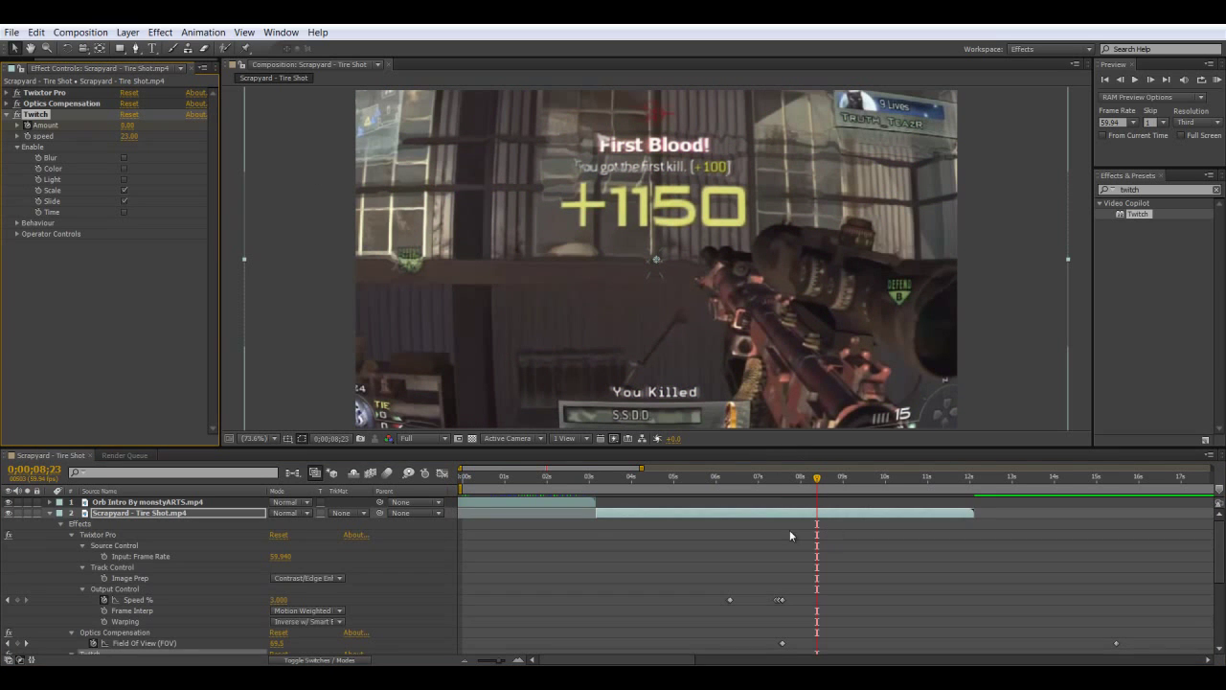
pyautogui.click(199, 514)
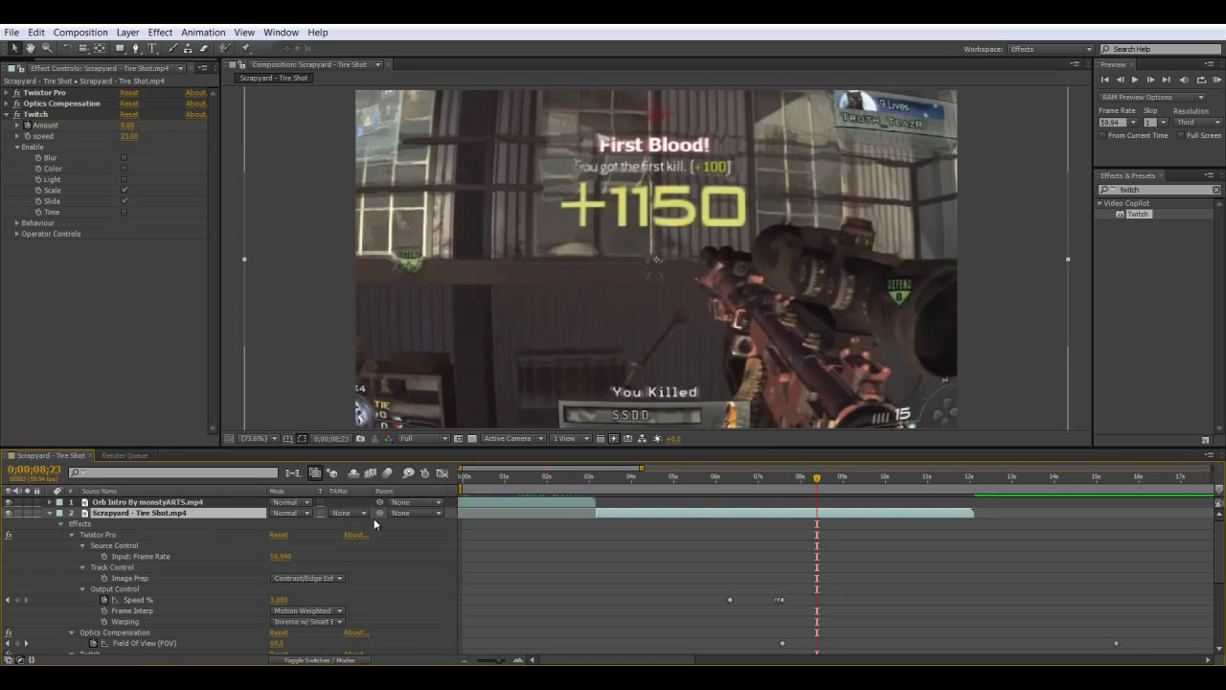
pyautogui.click(599, 523)
pyautogui.press('u')
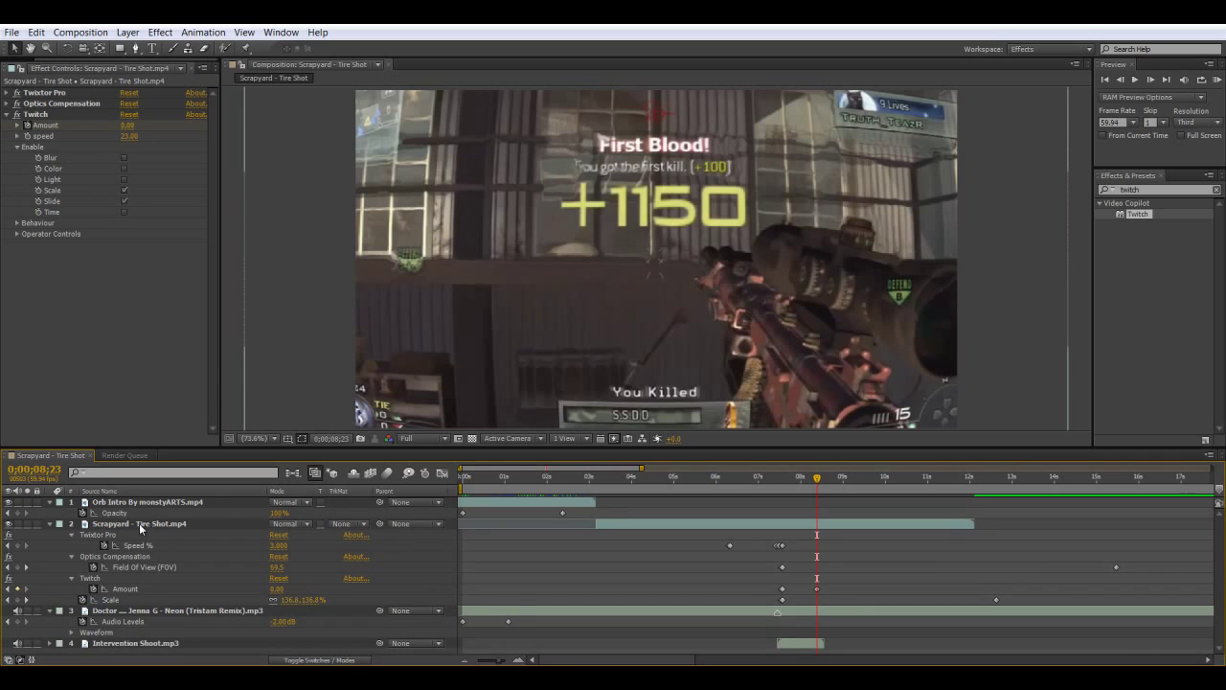
pyautogui.press('u')
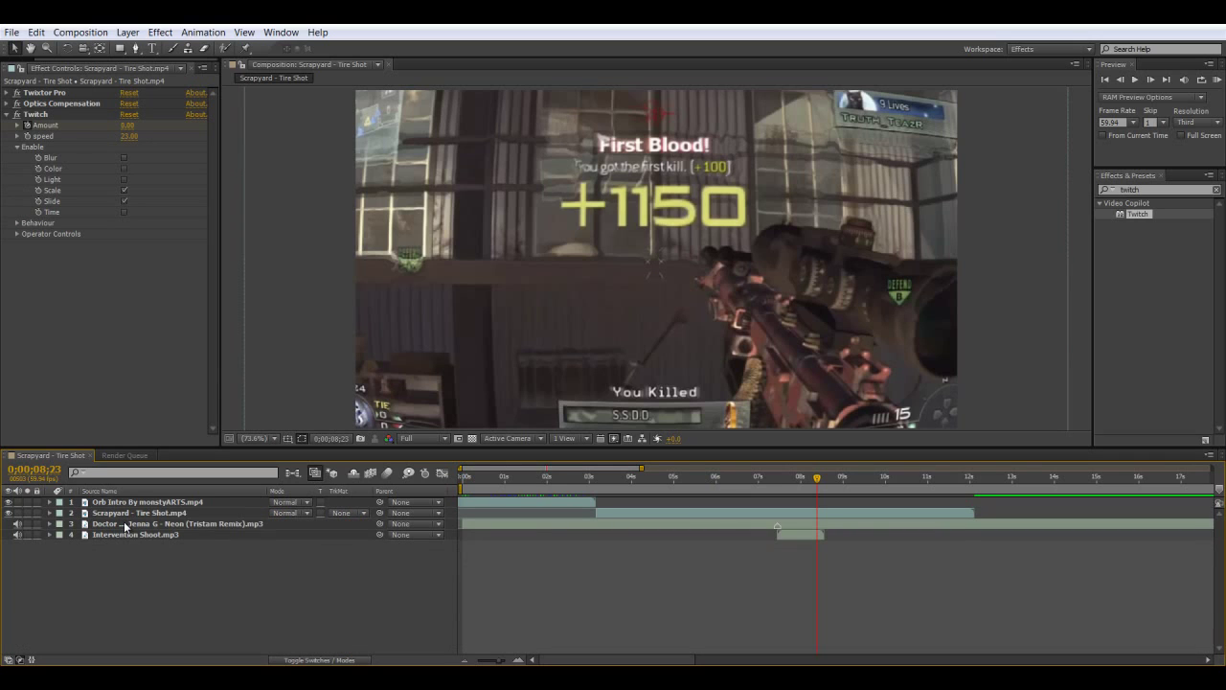
pyautogui.click(122, 515)
pyautogui.press('u')
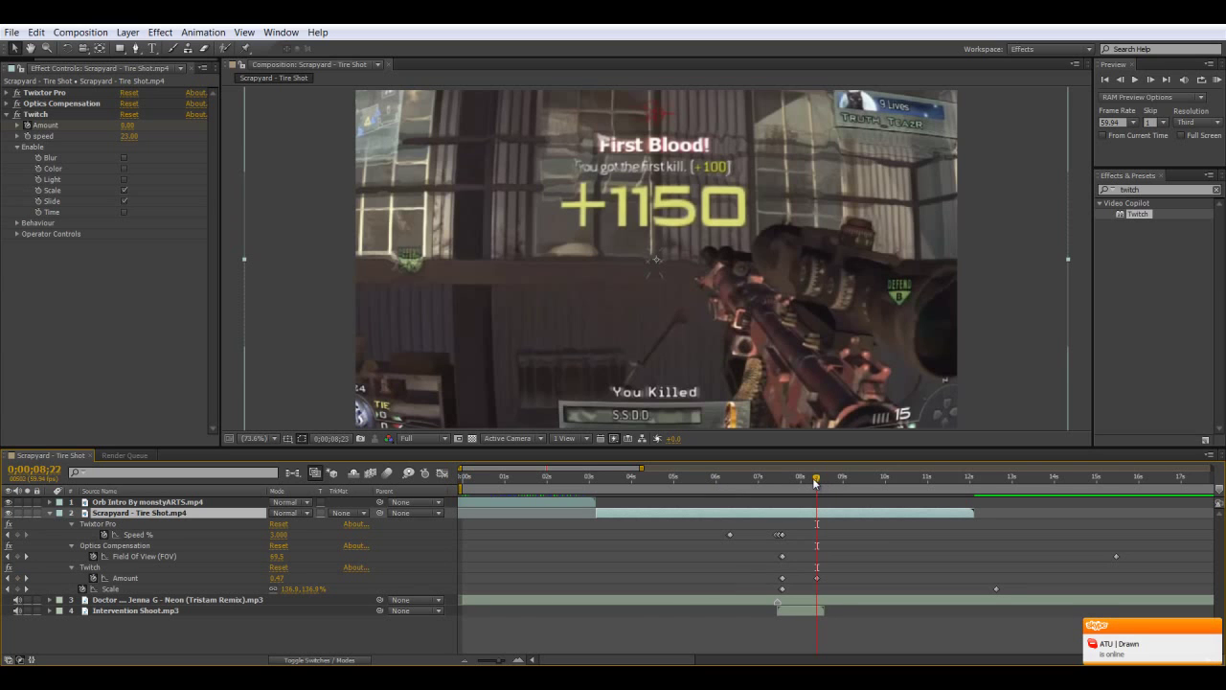
# - Move the last Twitch Amount keyframe, near 0;00;08;23, slightly earlier in the timeline
pyautogui.moveTo(815, 482); pyautogui.dragTo(786, 476)
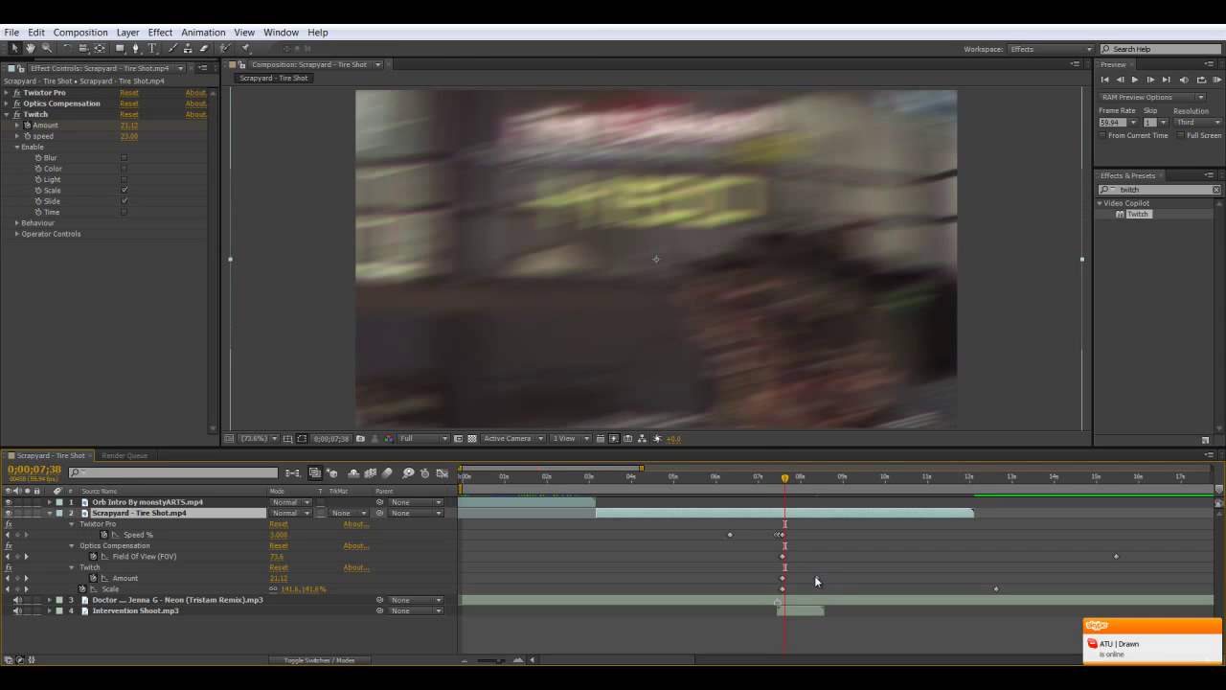
pyautogui.click(814, 579)
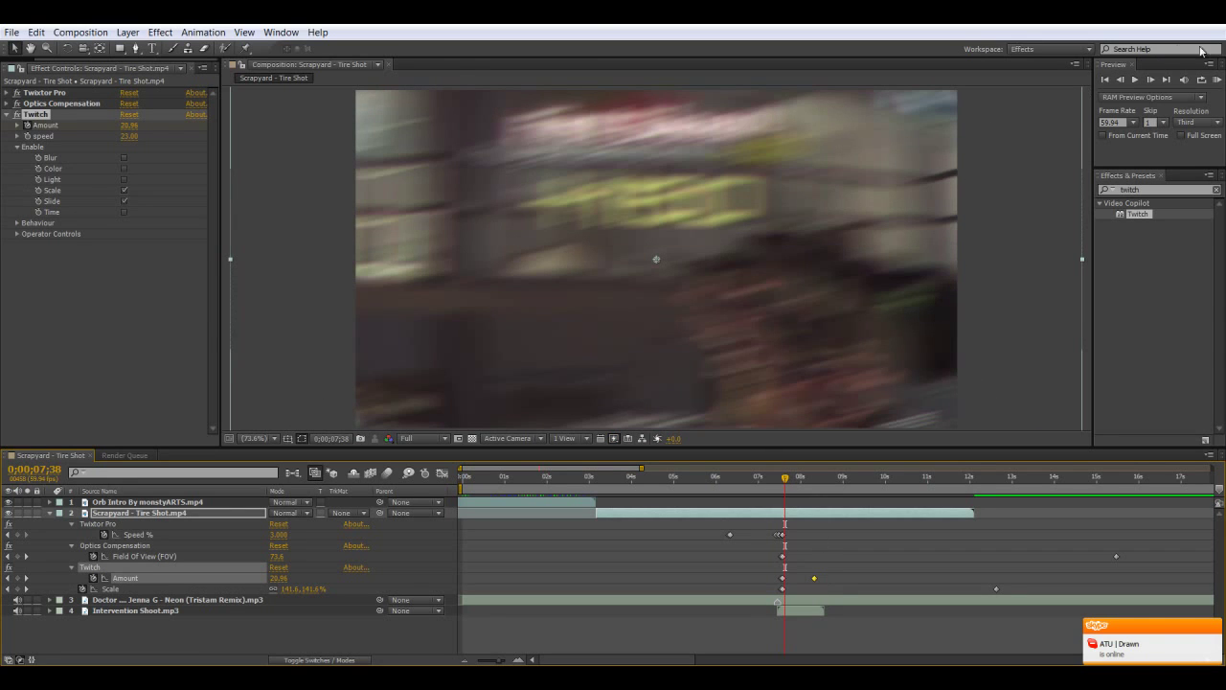
# - Start the work area at 0;00;03;11 and RAM preview the gameplay clip through the kill
pyautogui.click(1216, 80)
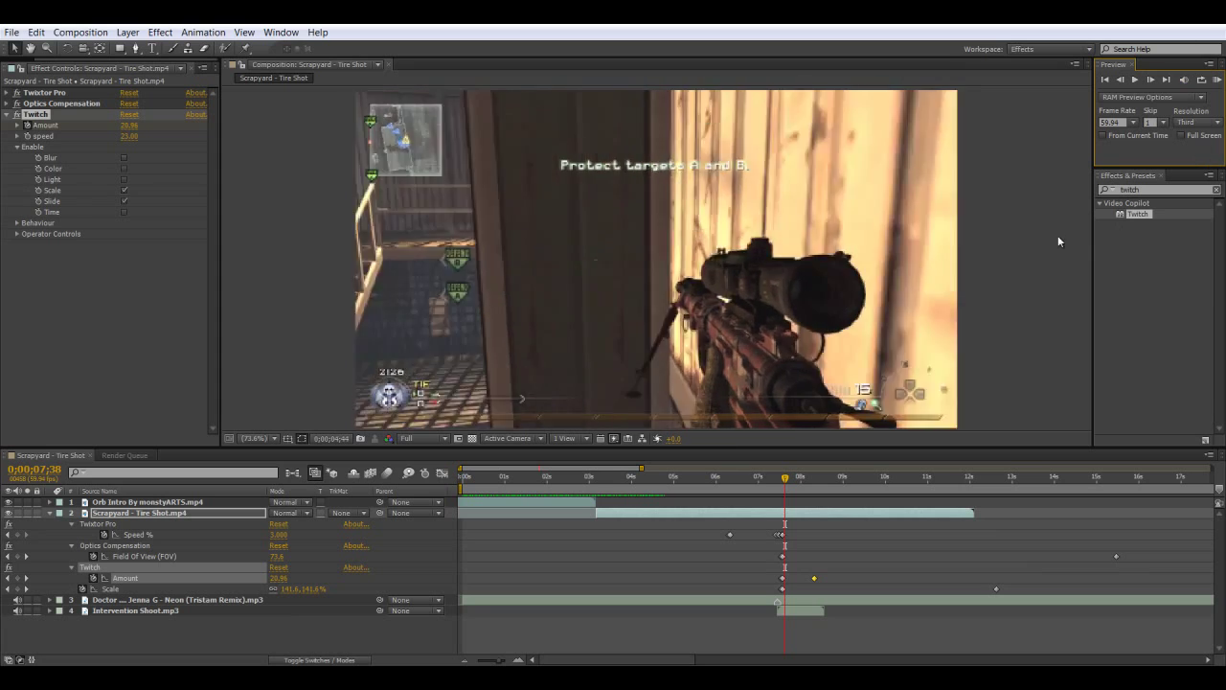
pyautogui.click(600, 460)
pyautogui.click(598, 479)
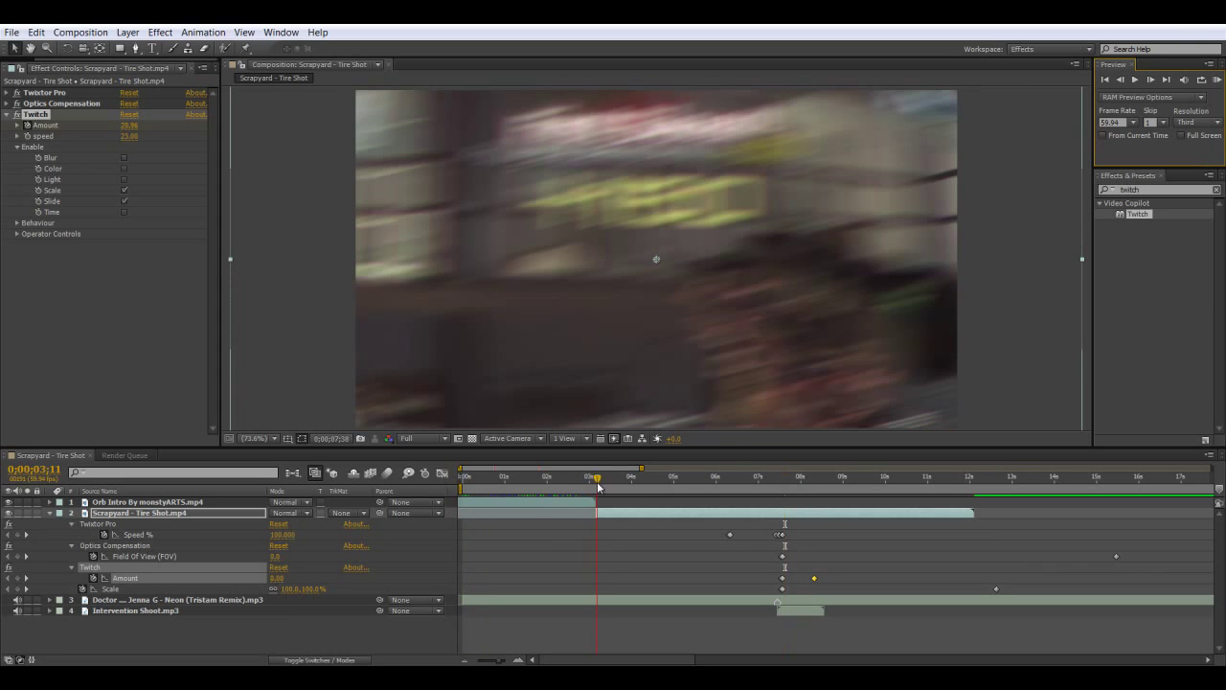
pyautogui.click(1217, 79)
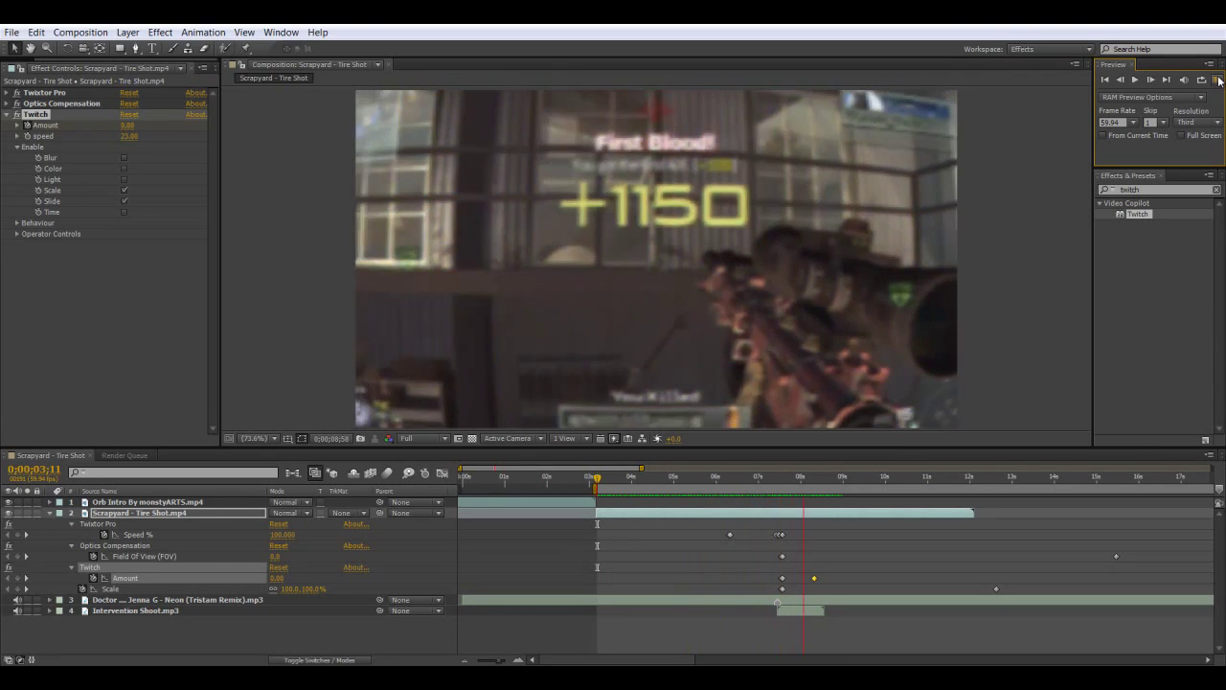
pyautogui.click(1220, 80)
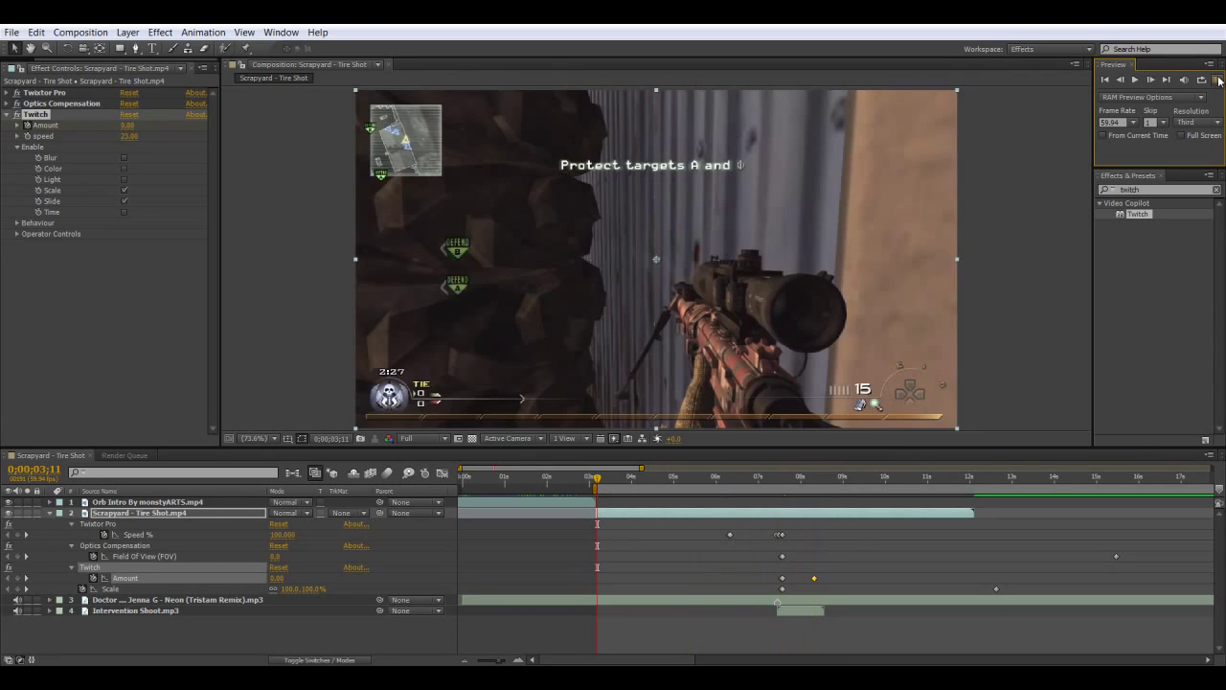
pyautogui.click(784, 484)
pyautogui.moveTo(784, 487); pyautogui.dragTo(787, 486)
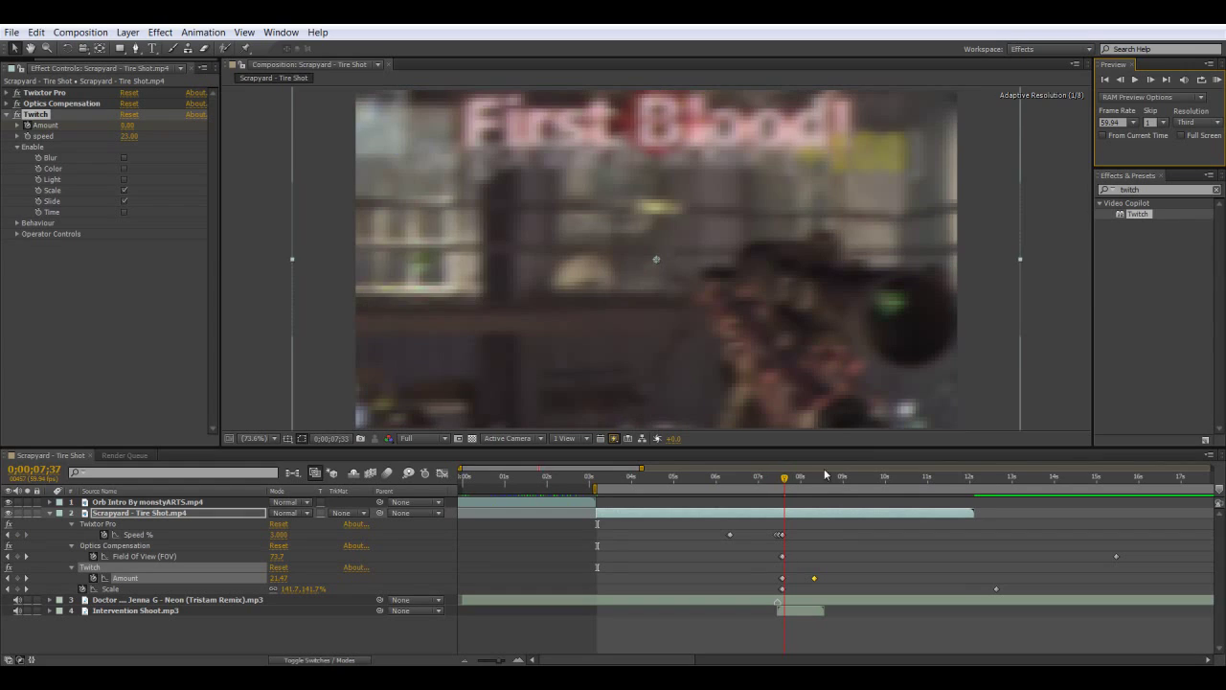
pyautogui.click(1155, 189)
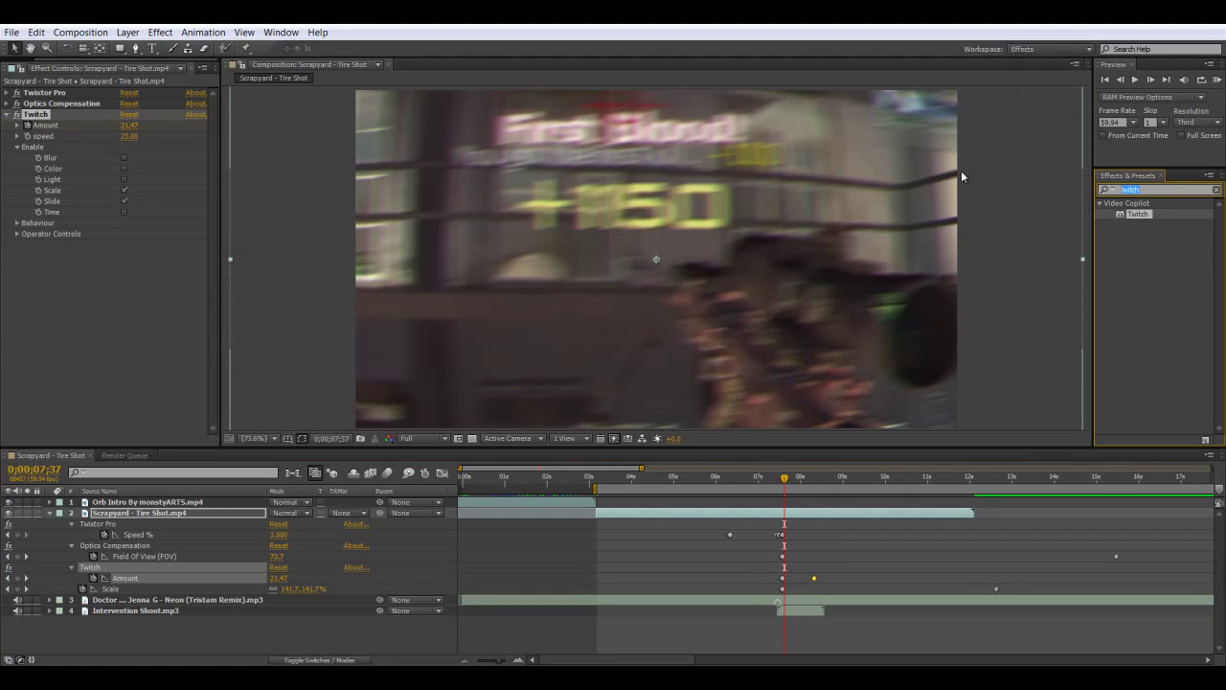
pyautogui.write('ex')
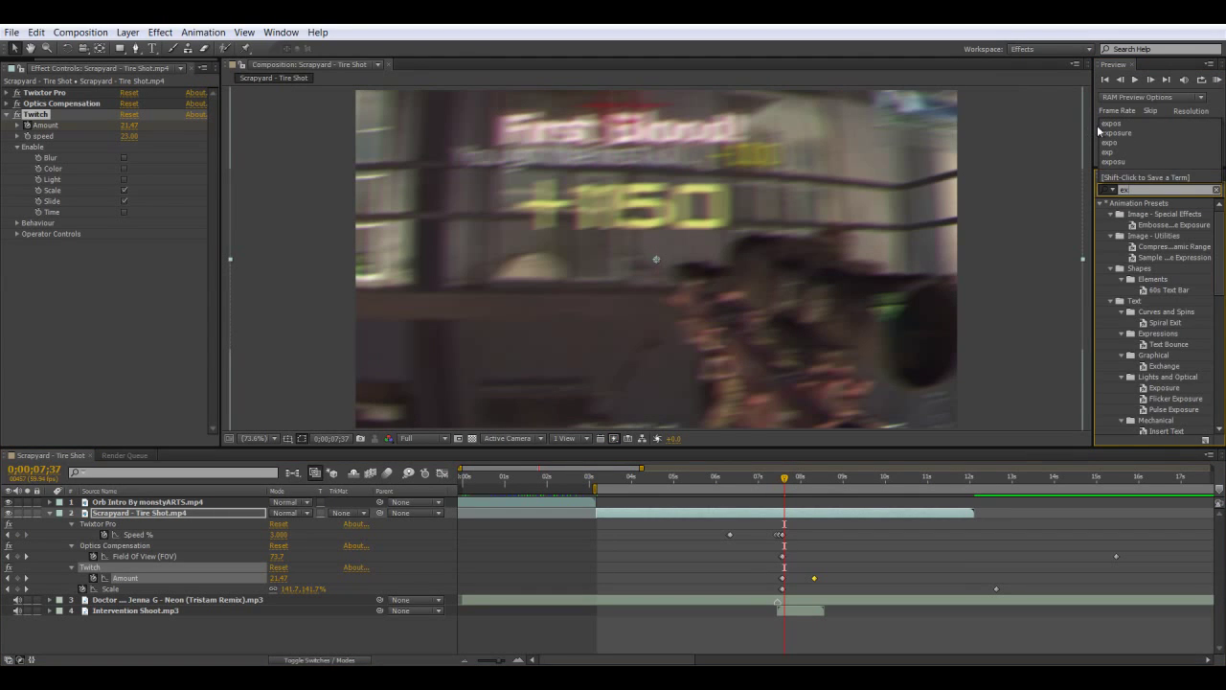
pyautogui.write('posure')
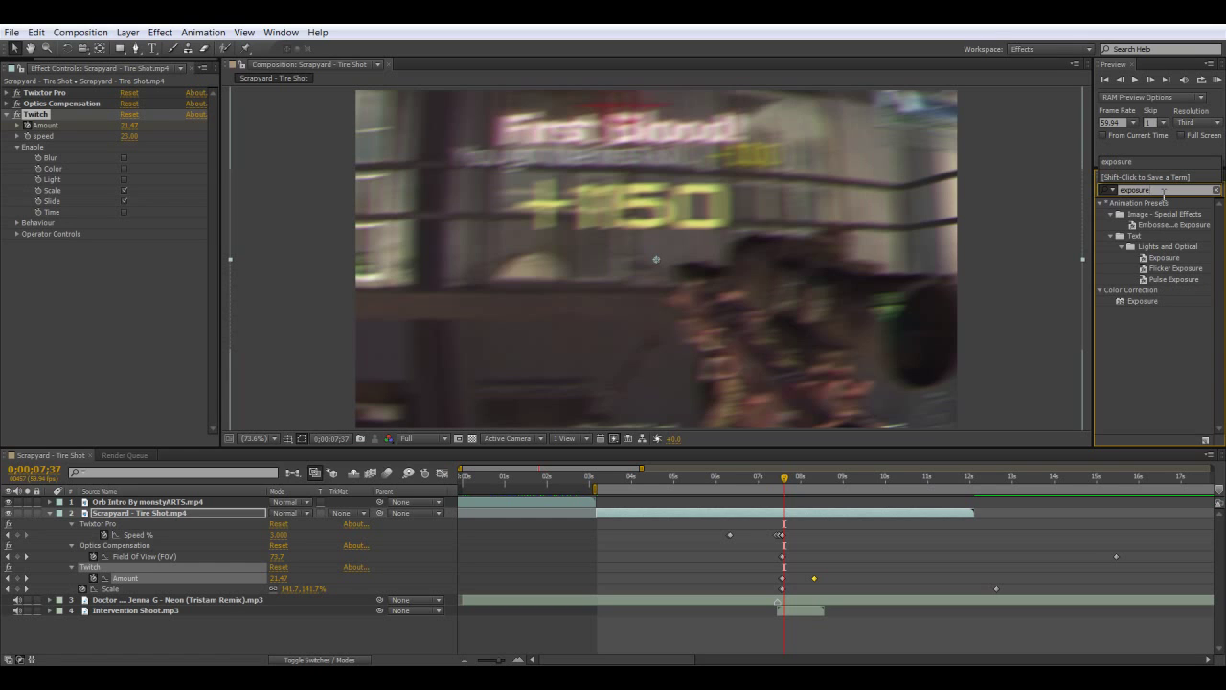
pyautogui.press('Return')
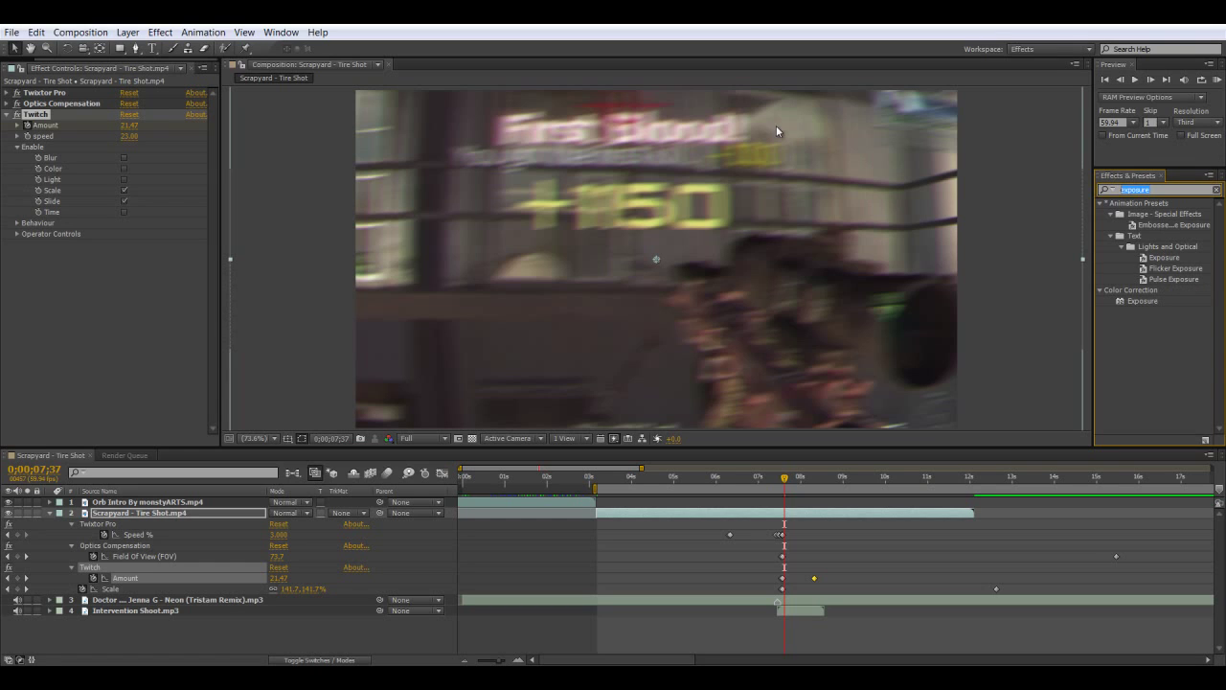
# - Find the Magic Bullet Looks effect and apply it to the Scrapyard - Tire Shot.mp4 layer
pyautogui.write('look')
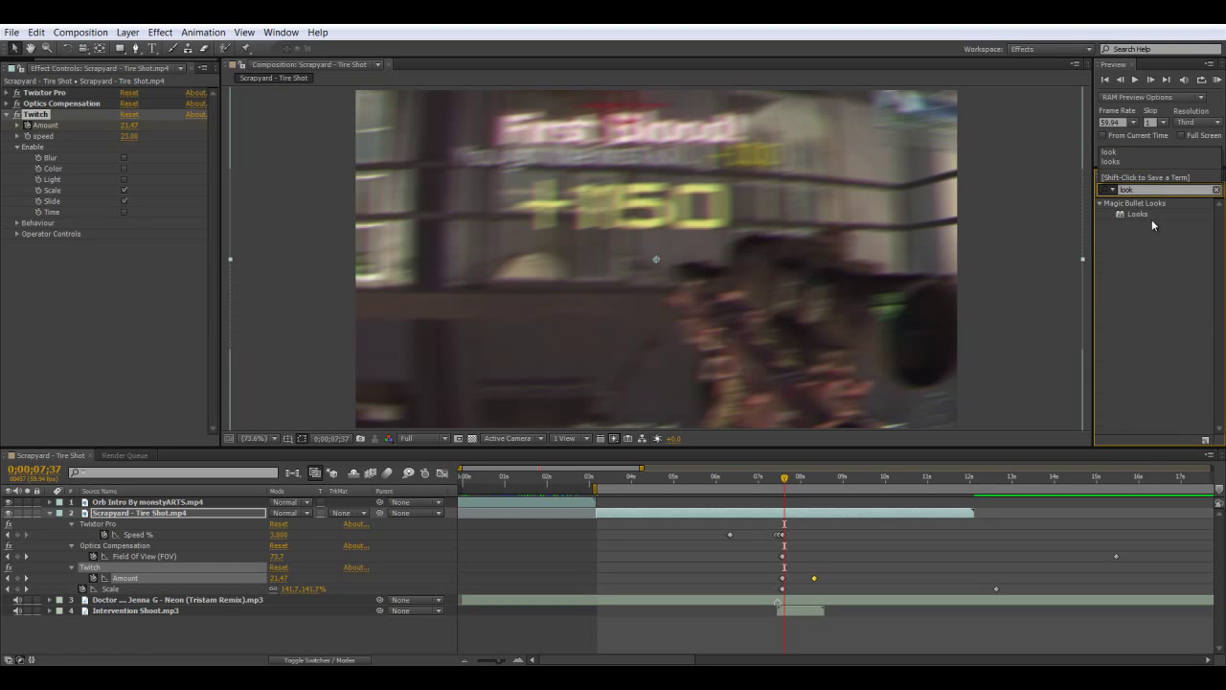
pyautogui.moveTo(1137, 215); pyautogui.dragTo(106, 115)
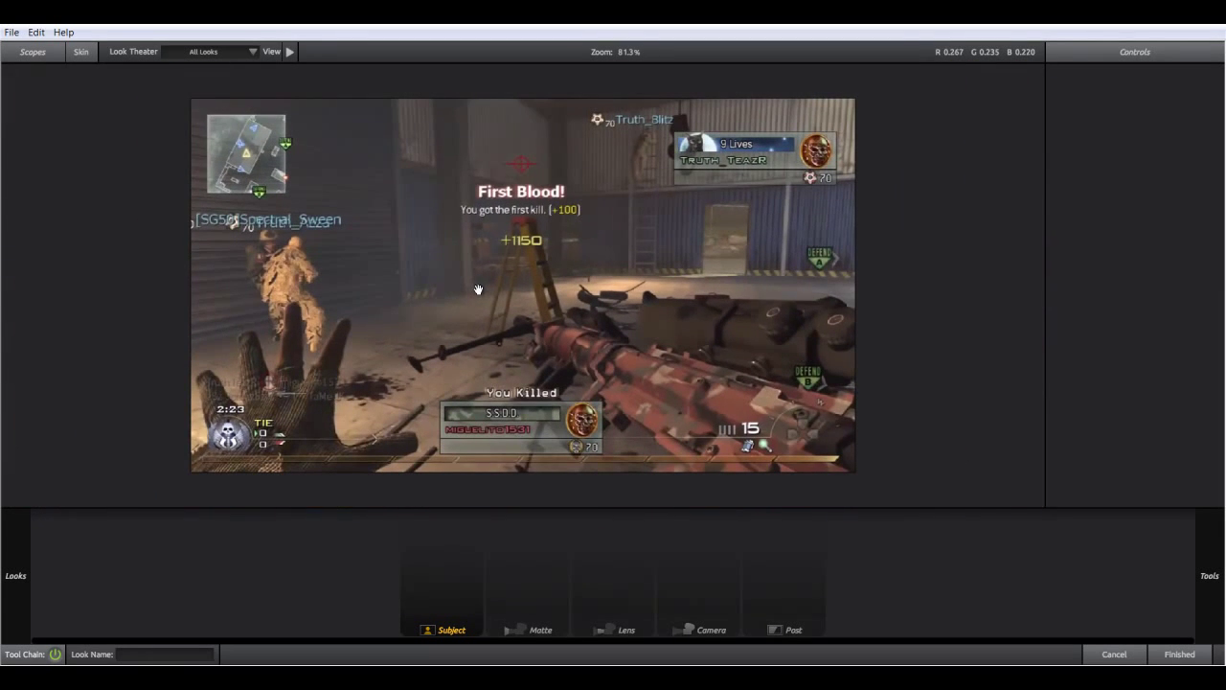
# - Browse the preset looks and try Overedit CC 1 by Quant and zejim 12 on the clip
pyautogui.moveTo(3, 232)
pyautogui.scroll(-2, 147, 242)
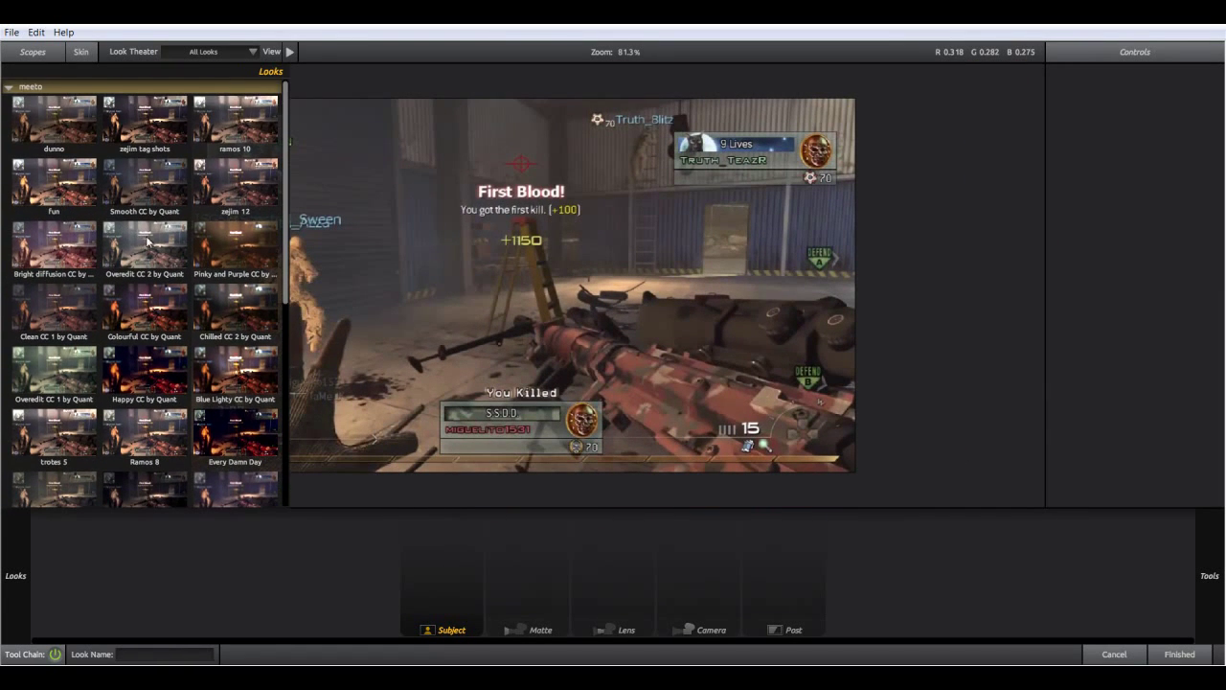
pyautogui.scroll(-3, 152, 249)
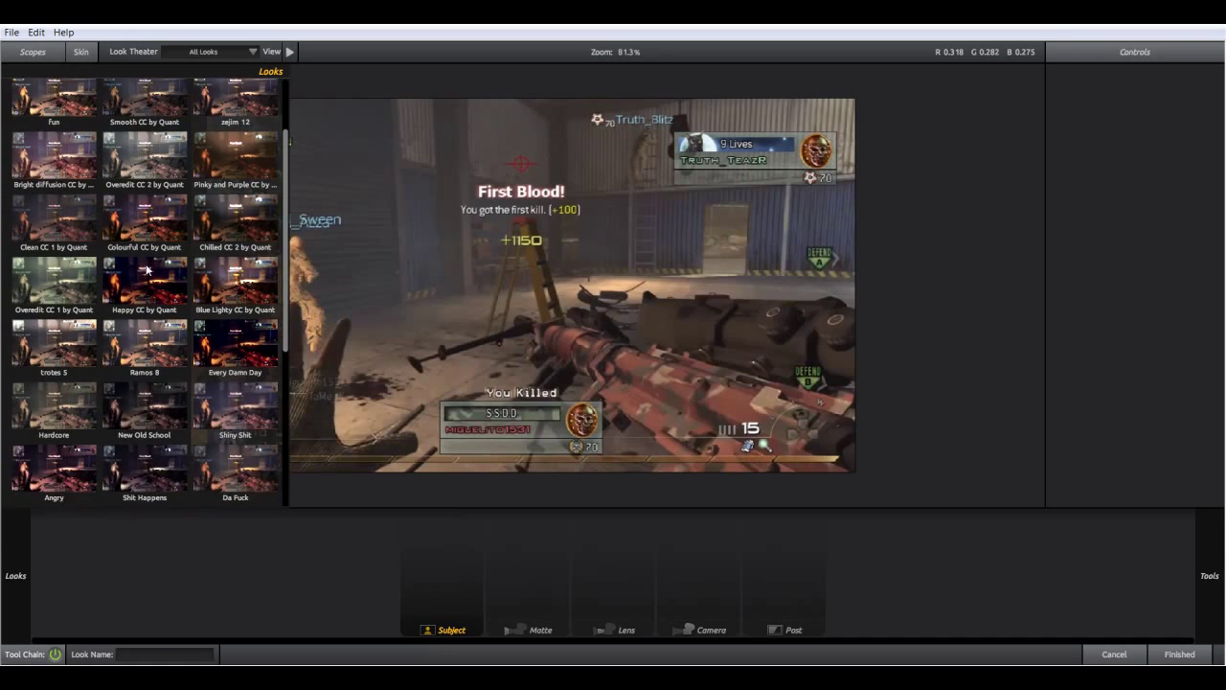
pyautogui.scroll(-3, 67, 278)
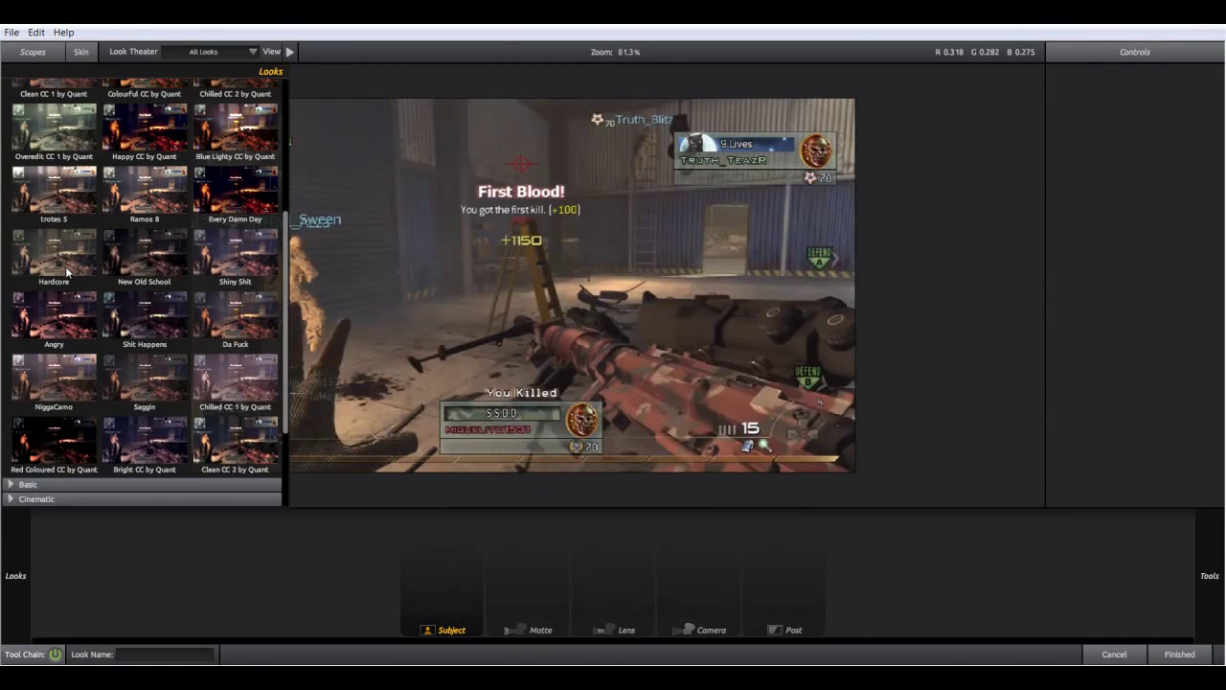
pyautogui.scroll(3, 81, 334)
pyautogui.click(78, 332)
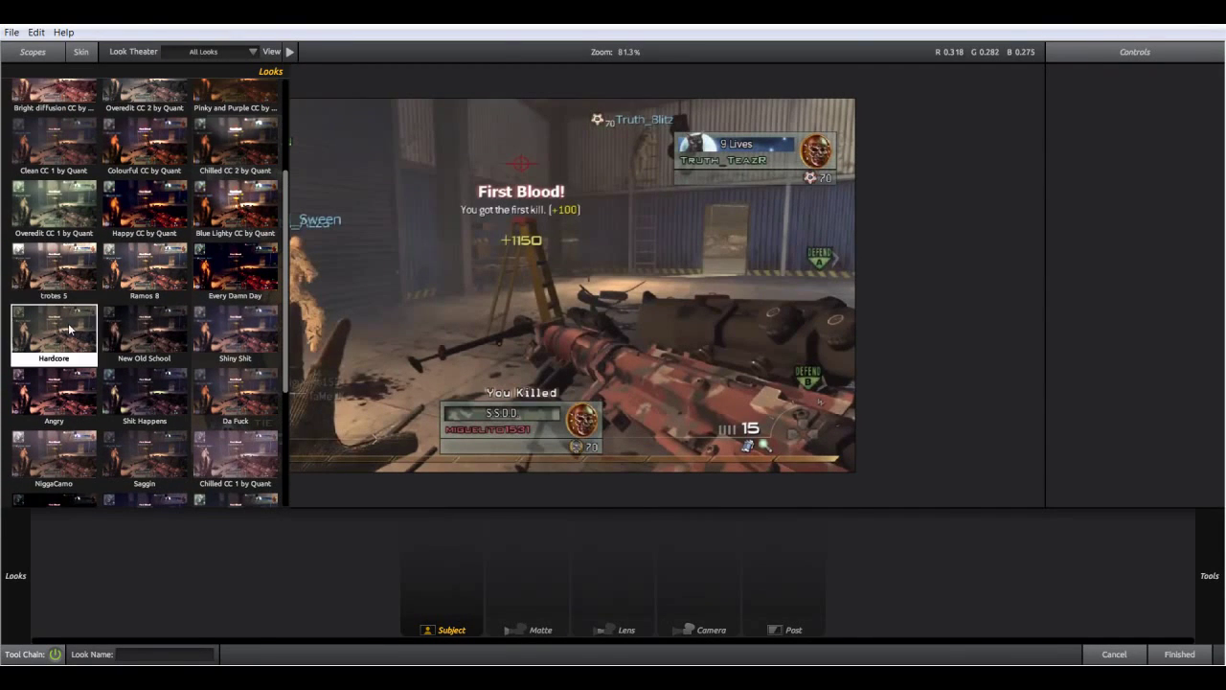
pyautogui.click(56, 208)
pyautogui.scroll(1, 149, 226)
pyautogui.scroll(1, 149, 226)
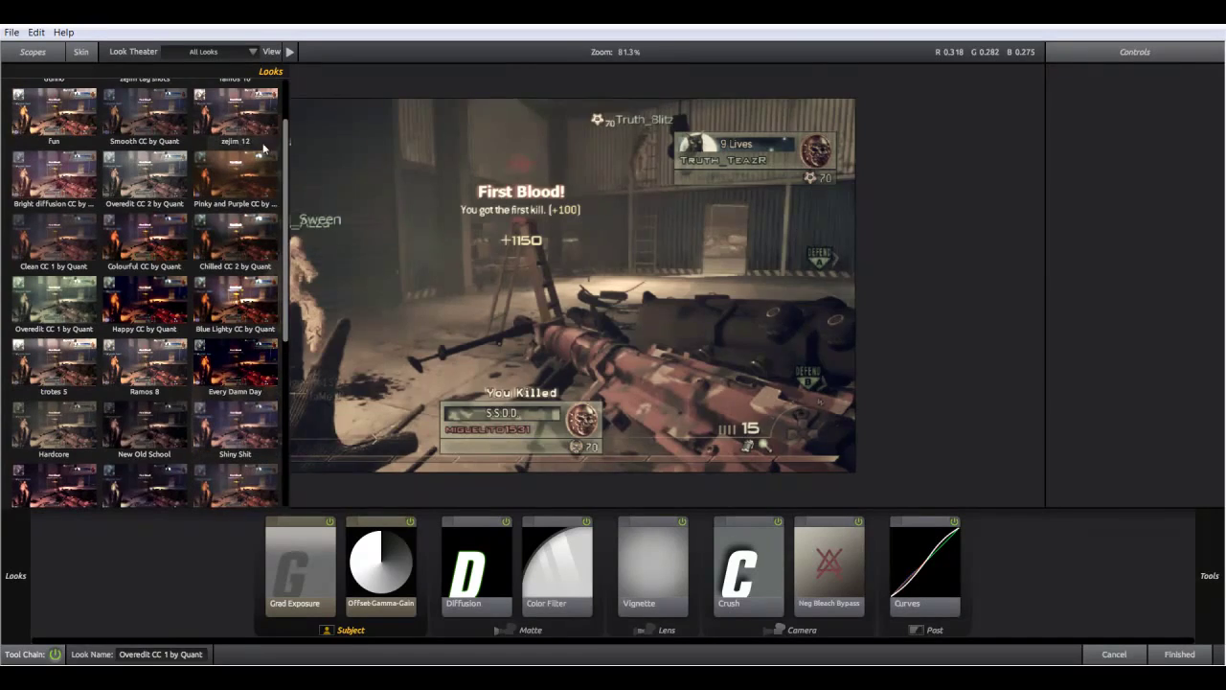
pyautogui.click(230, 129)
# - Choose the ramos 10 preset look for the clip and finish the look editing
pyautogui.scroll(1, 227, 172)
pyautogui.scroll(1, 227, 173)
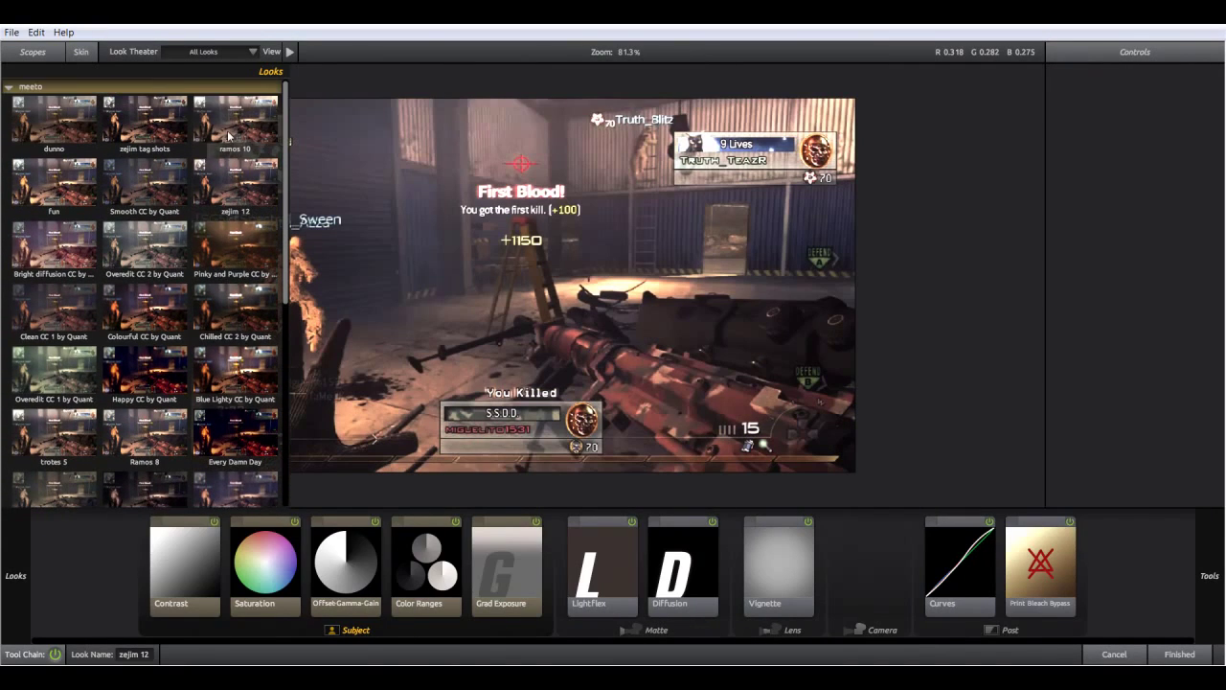
pyautogui.click(230, 134)
pyautogui.click(1179, 654)
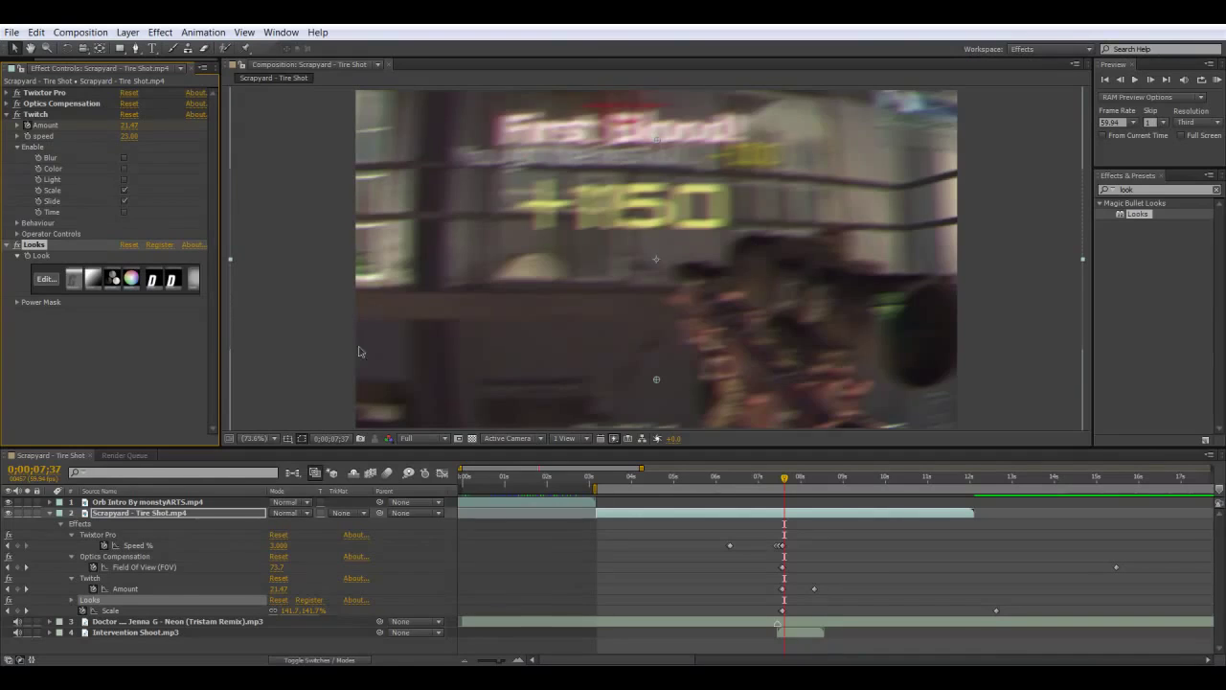
# - Duplicate the Looks effect and remove both Diffusion tools from the copy's look
pyautogui.hotkey('ctrl', 'd')
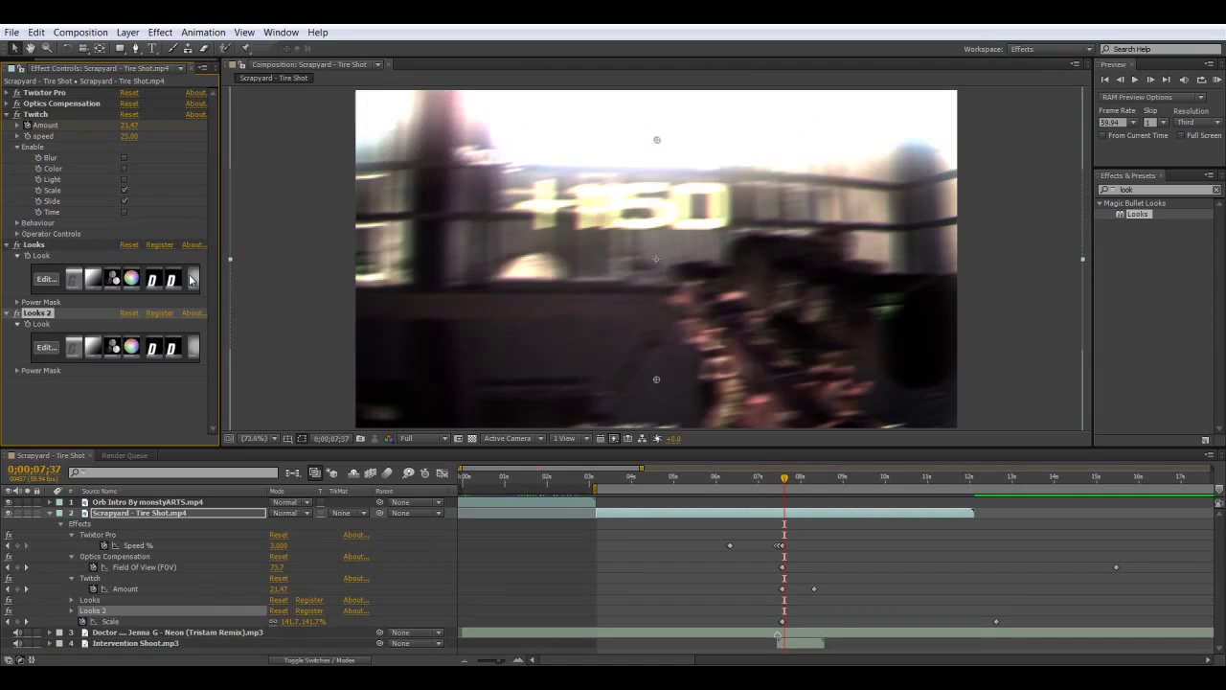
pyautogui.click(40, 350)
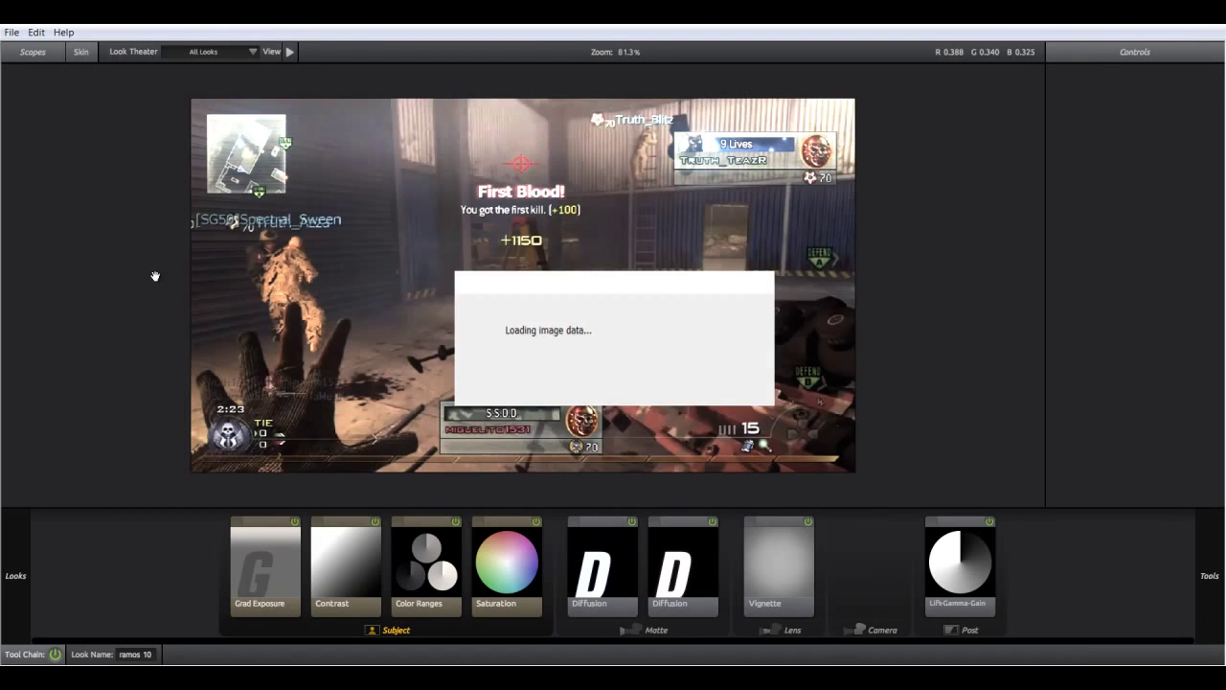
pyautogui.click(598, 573)
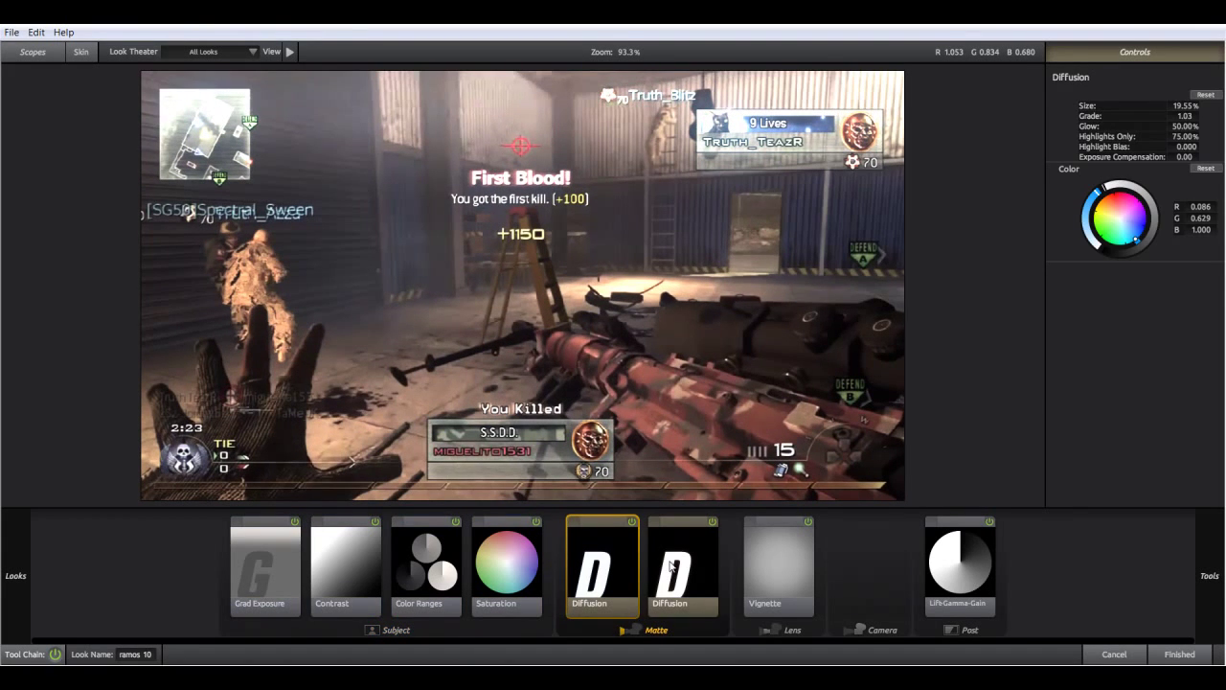
pyautogui.press('Delete')
pyautogui.click(659, 571)
pyautogui.press('Delete')
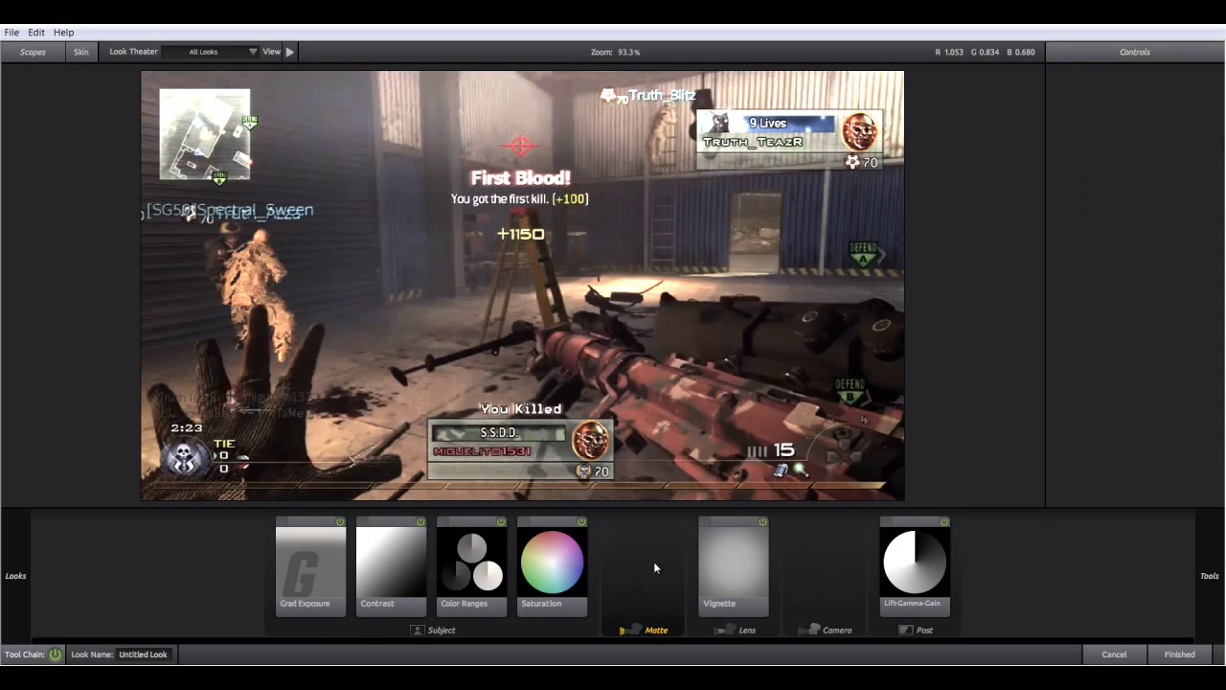
pyautogui.click(1184, 654)
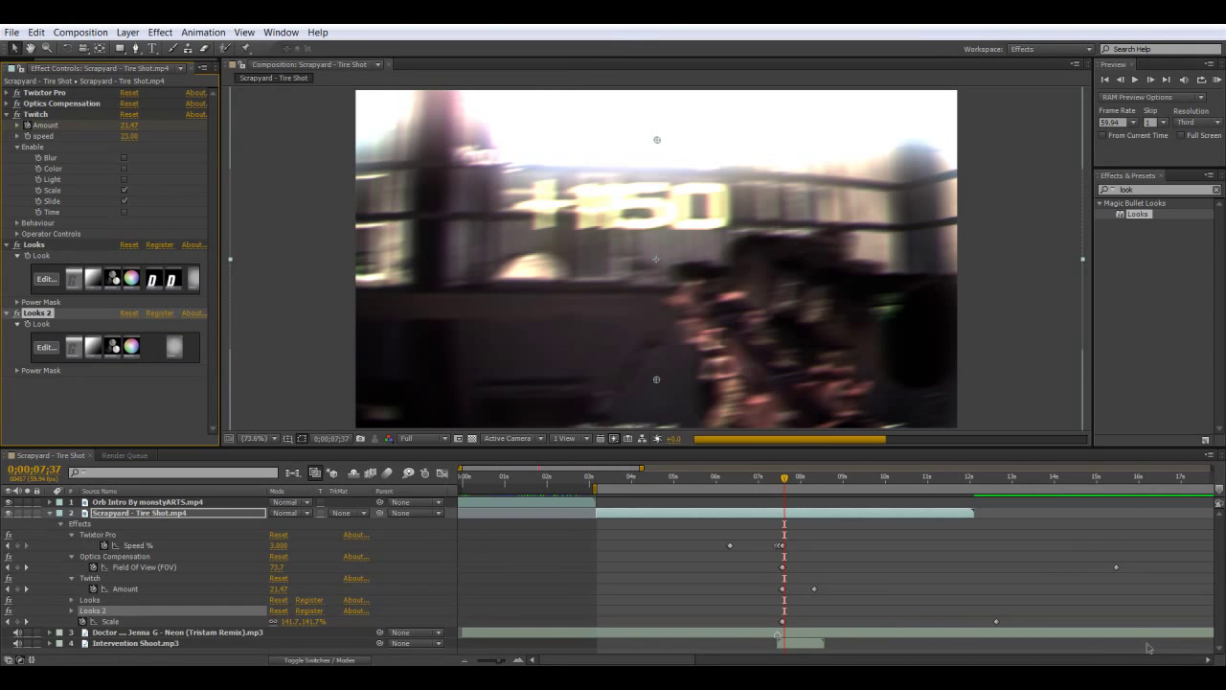
# - Collapse the settings of both Looks effects and deselect them
pyautogui.click(8, 315)
pyautogui.click(8, 247)
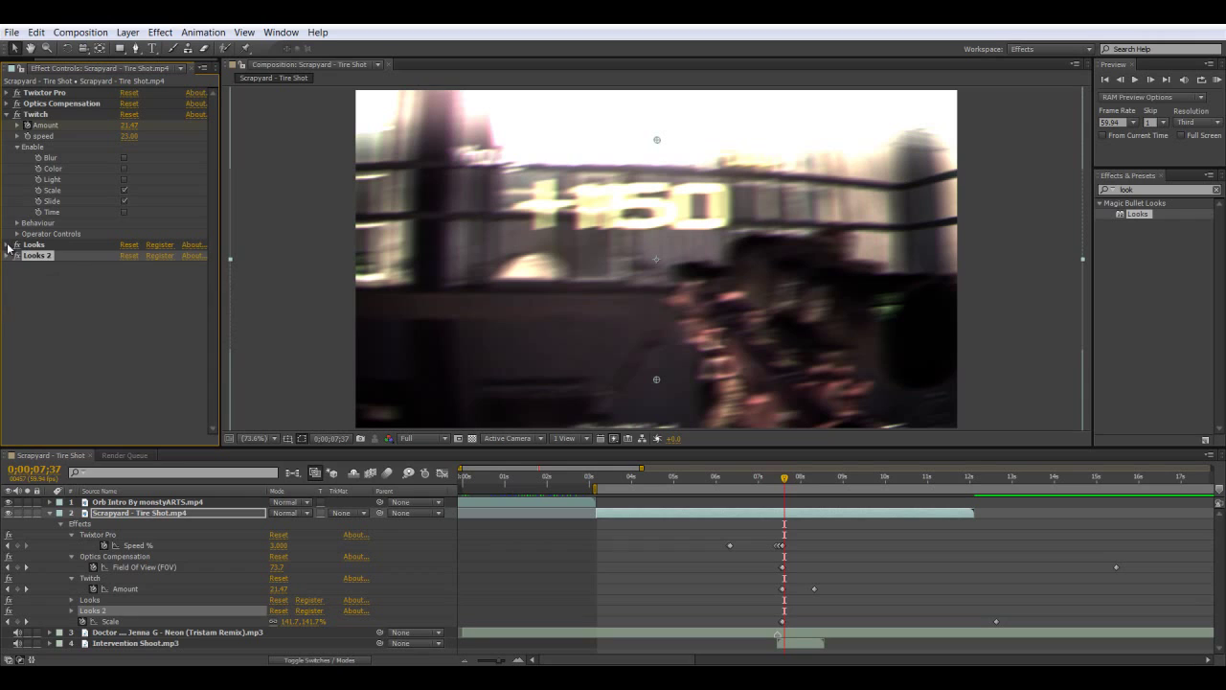
pyautogui.click(100, 307)
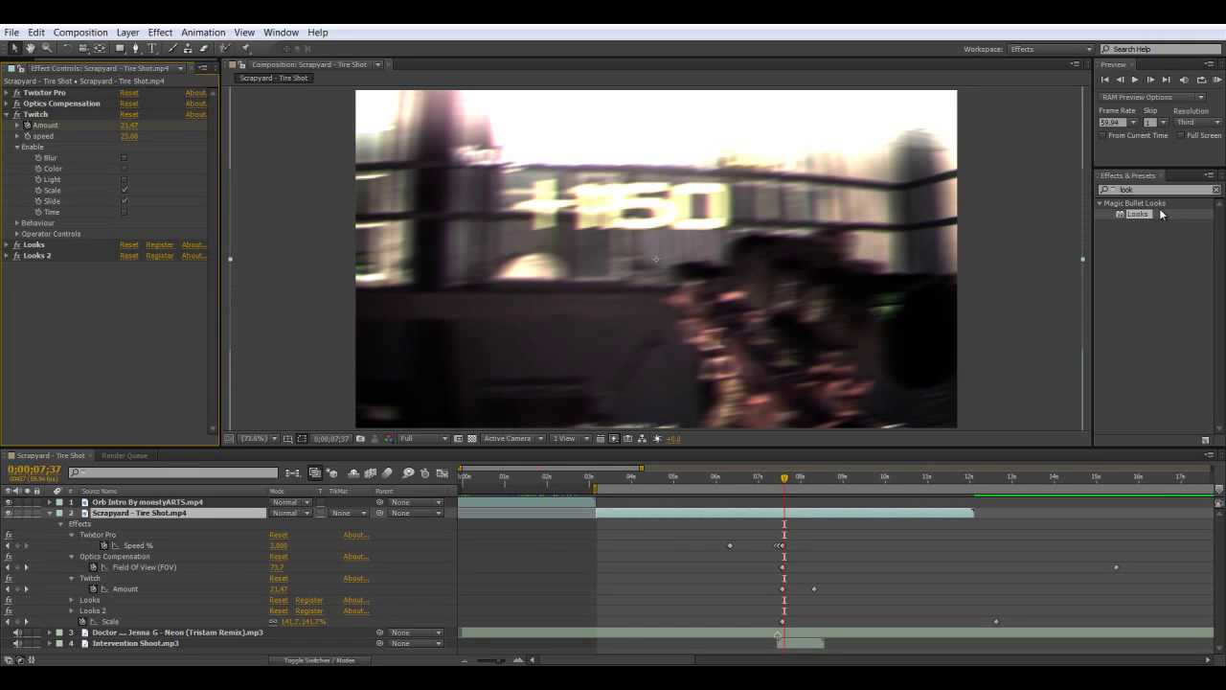
# - Find the Color Correction Exposure effect and apply it to the Scrapyard - Tire Shot.mp4 layer
pyautogui.click(1159, 190)
pyautogui.write('expo')
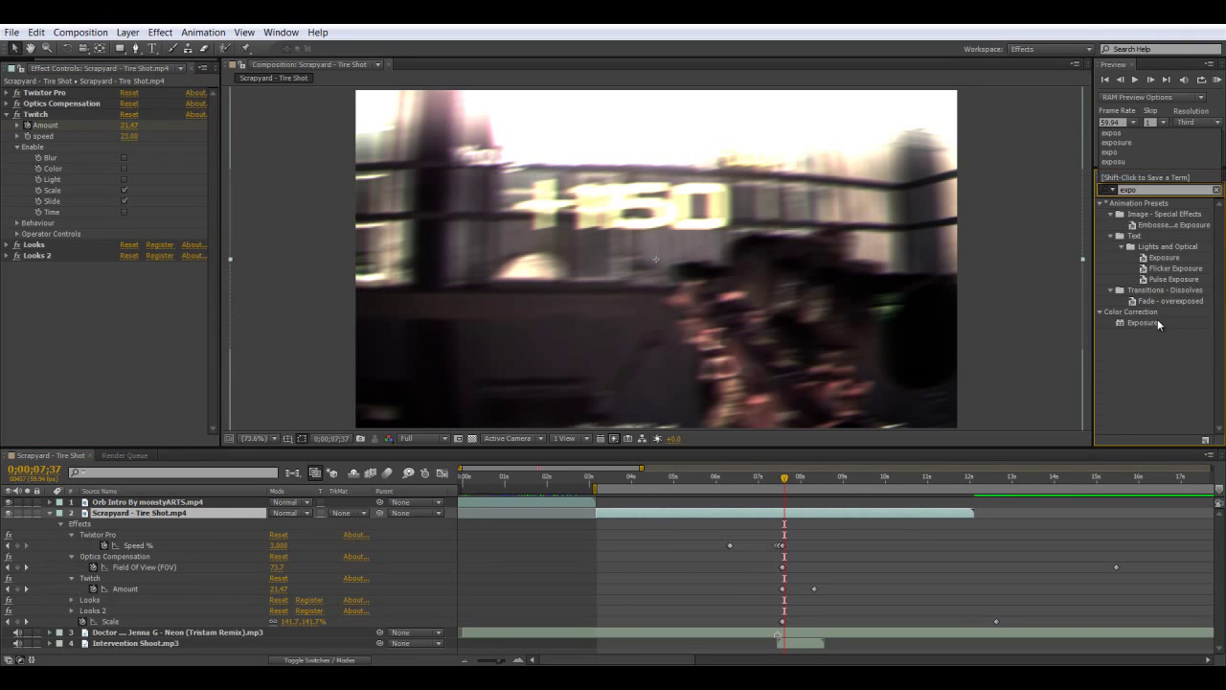
pyautogui.moveTo(1159, 323); pyautogui.dragTo(895, 521)
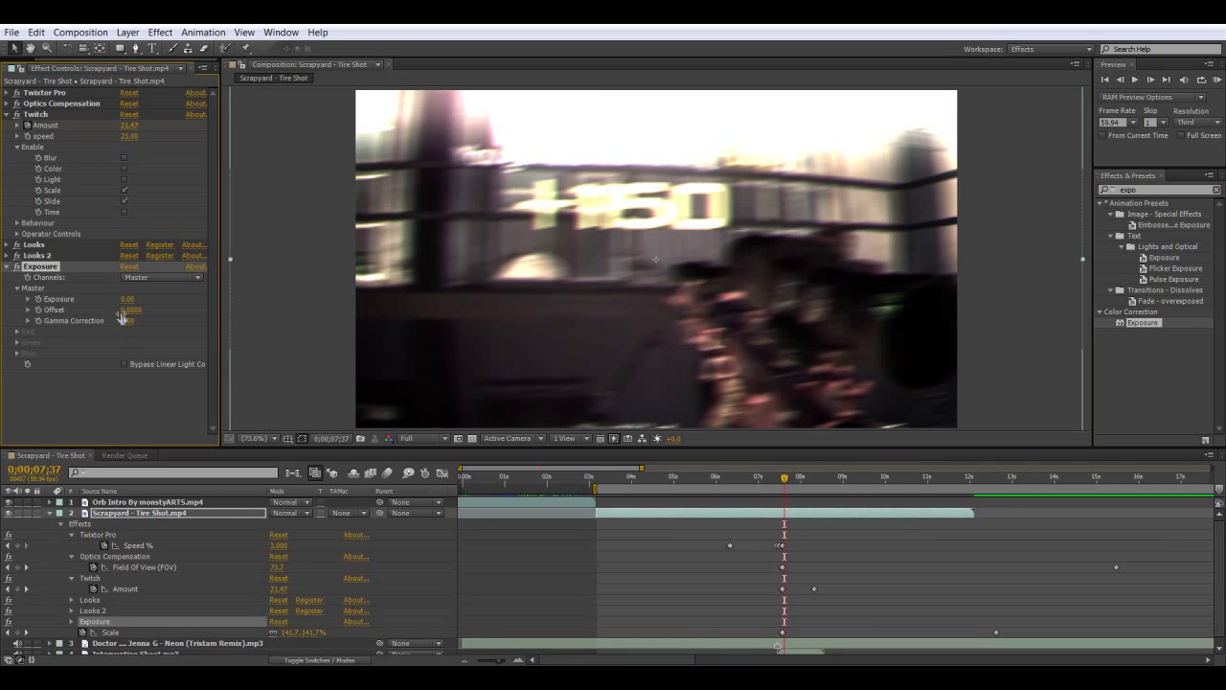
pyautogui.moveTo(124, 299); pyautogui.dragTo(79, 197)
pyautogui.click(38, 256)
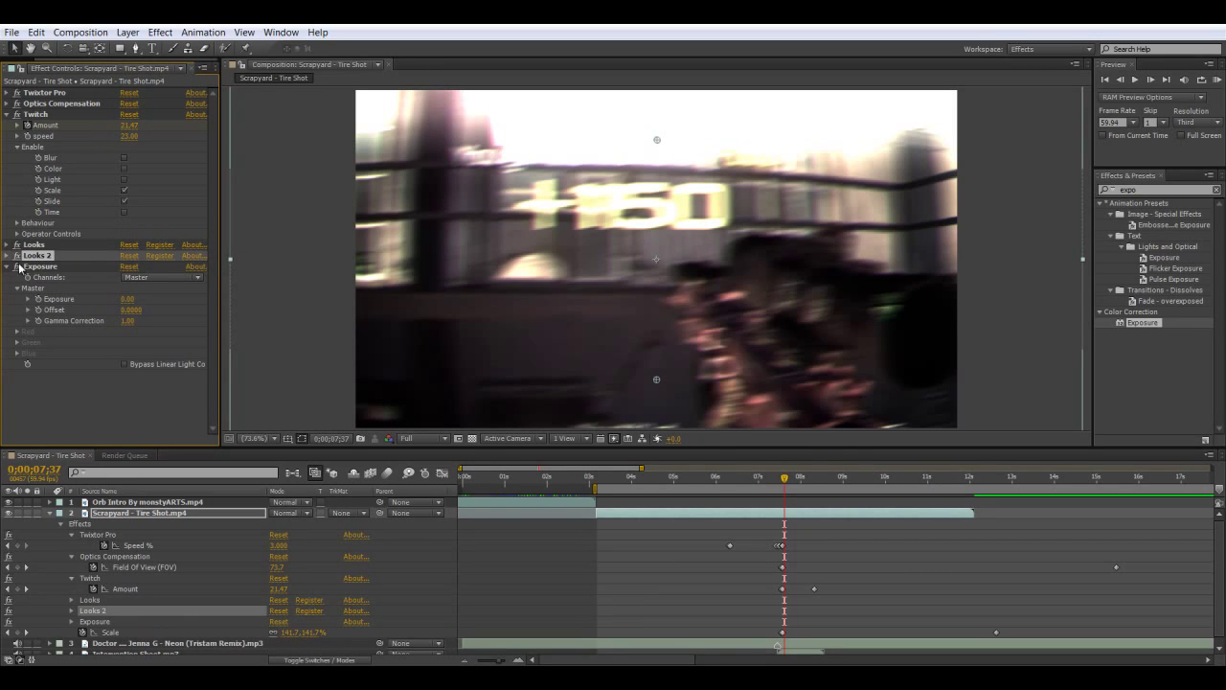
pyautogui.click(4, 271)
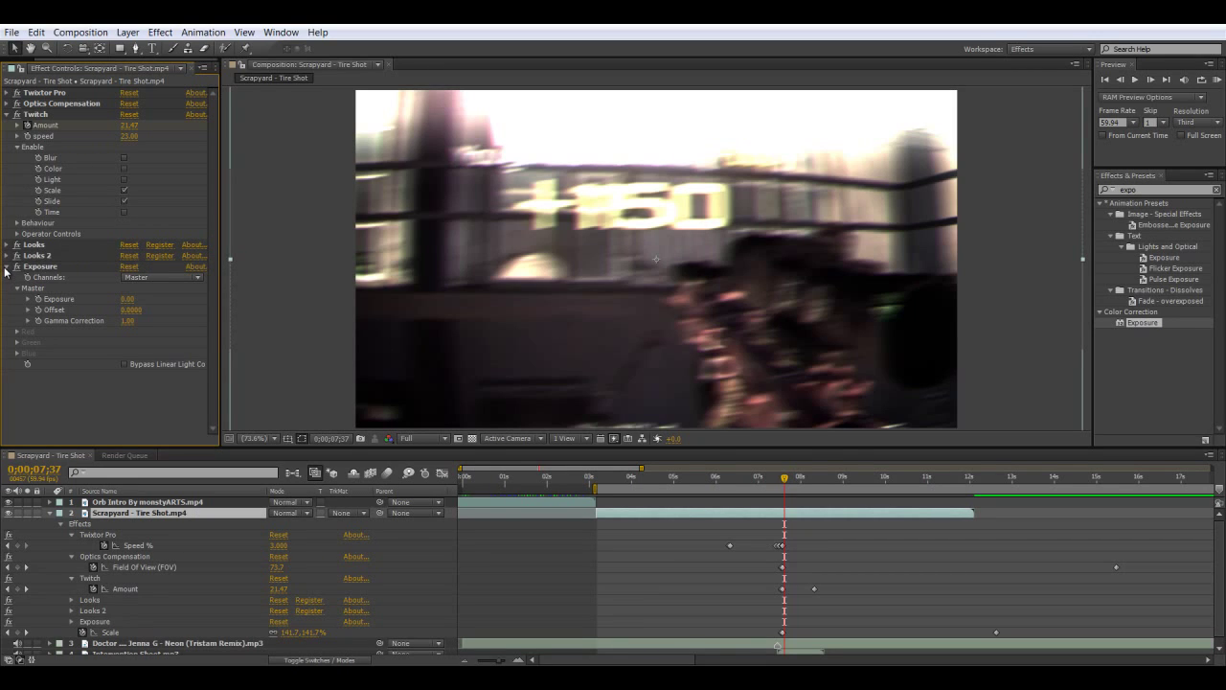
# - Start keyframing the master Exposure at 0;00;07;32 with a value of 0
pyautogui.click(782, 479)
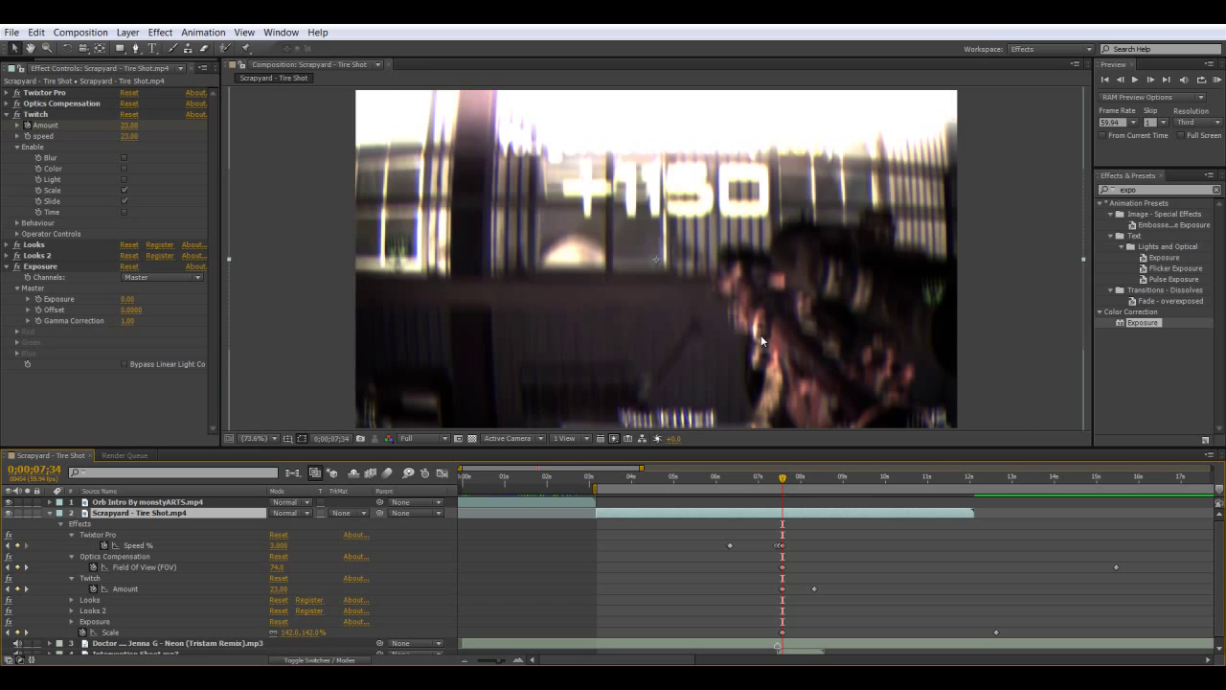
pyautogui.press('pageup')
pyautogui.press('pageup')
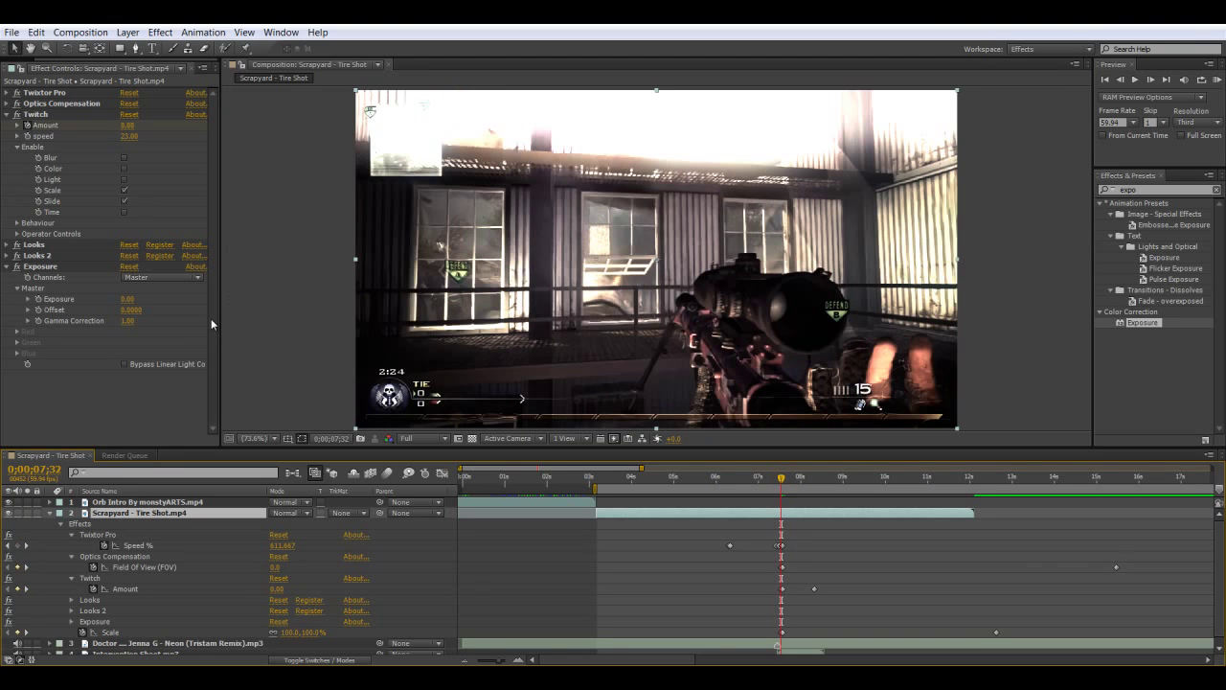
pyautogui.click(38, 302)
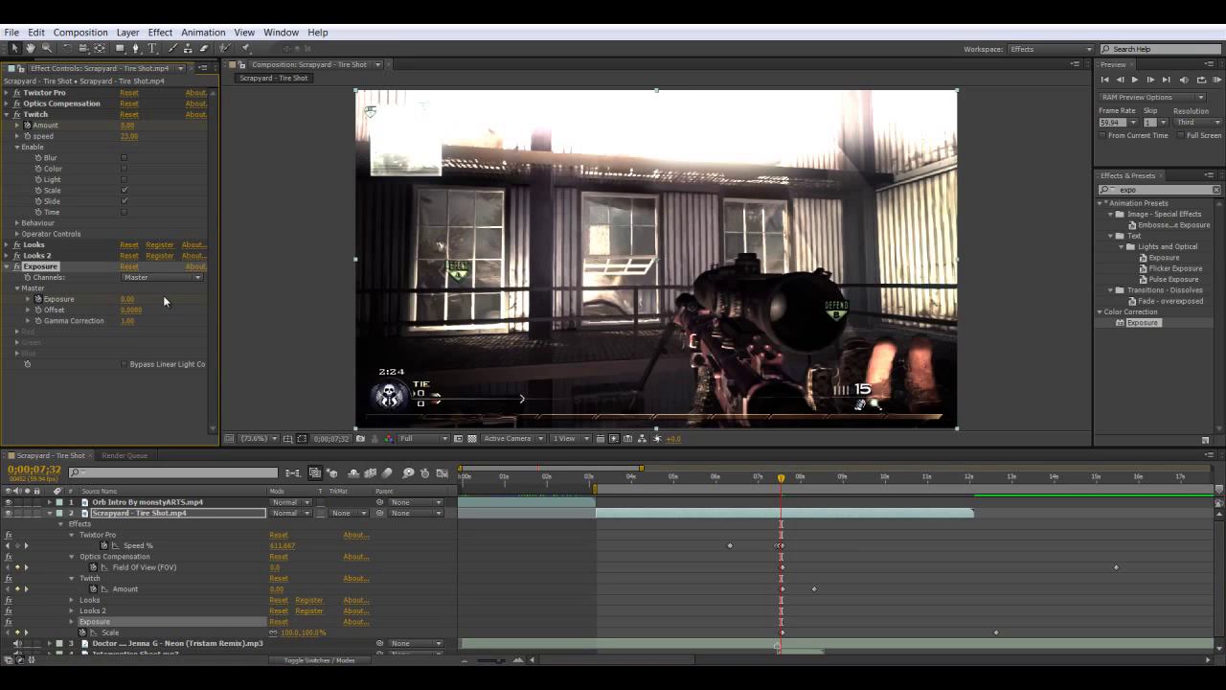
# - Raise the clip's master Exposure to about 5.60 at 0;00;07;34, two frames after its first keyframe
pyautogui.press('pagedown')
pyautogui.press('pagedown')
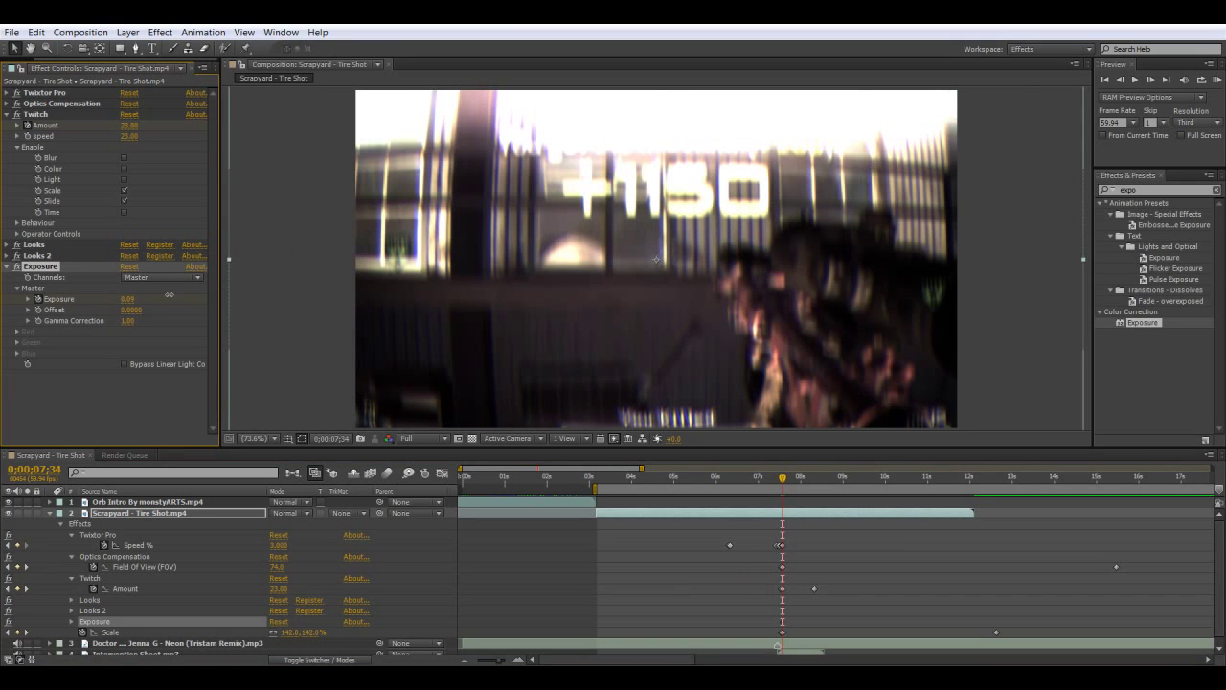
pyautogui.moveTo(168, 294); pyautogui.dragTo(454, 265)
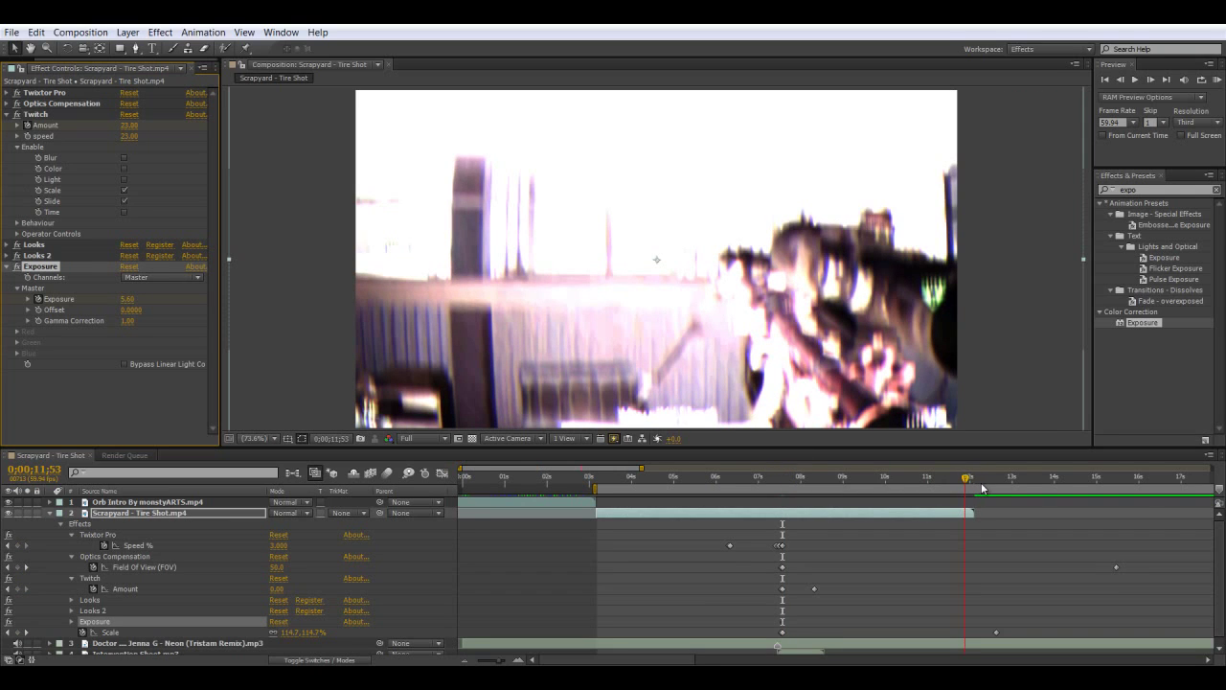
# - Keyframe the master Exposure to 1 at 0;00;12;44 and play a RAM preview of the flash
pyautogui.moveTo(982, 488); pyautogui.dragTo(1001, 498)
pyautogui.click(126, 298)
pyautogui.write('1')
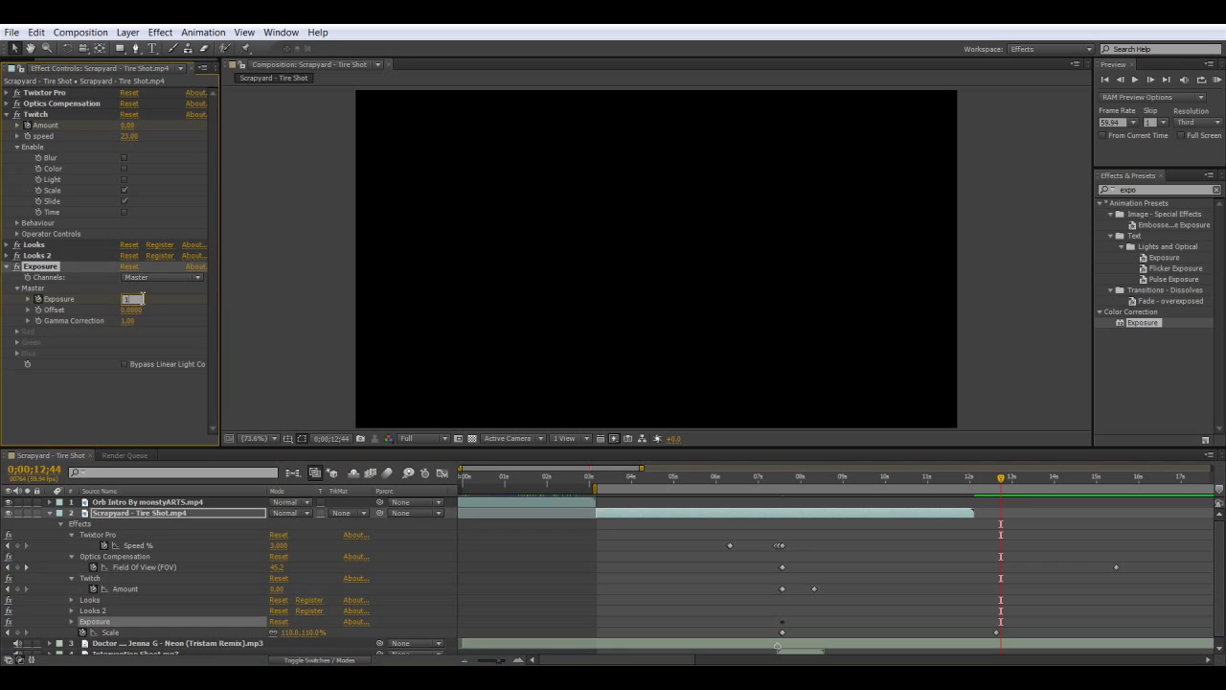
pyautogui.click(1219, 81)
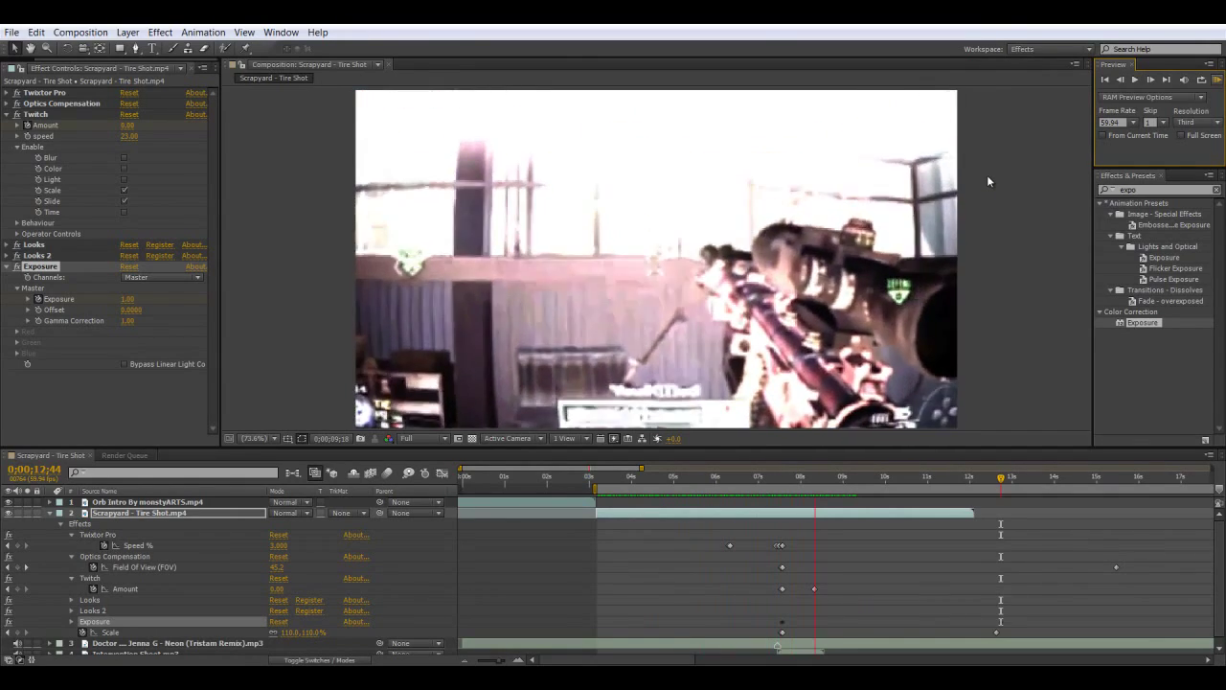
pyautogui.press('space')
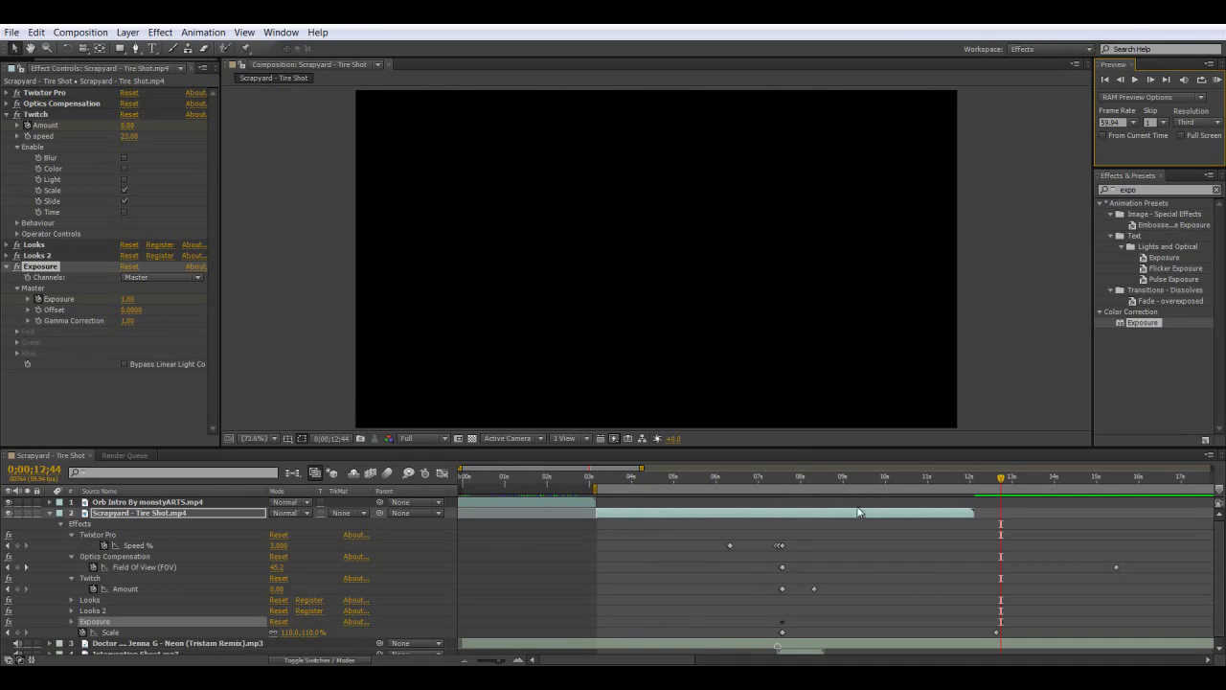
# - Go to 0;00;07;15 and lower the composition view's resolution to Third
pyautogui.click(769, 479)
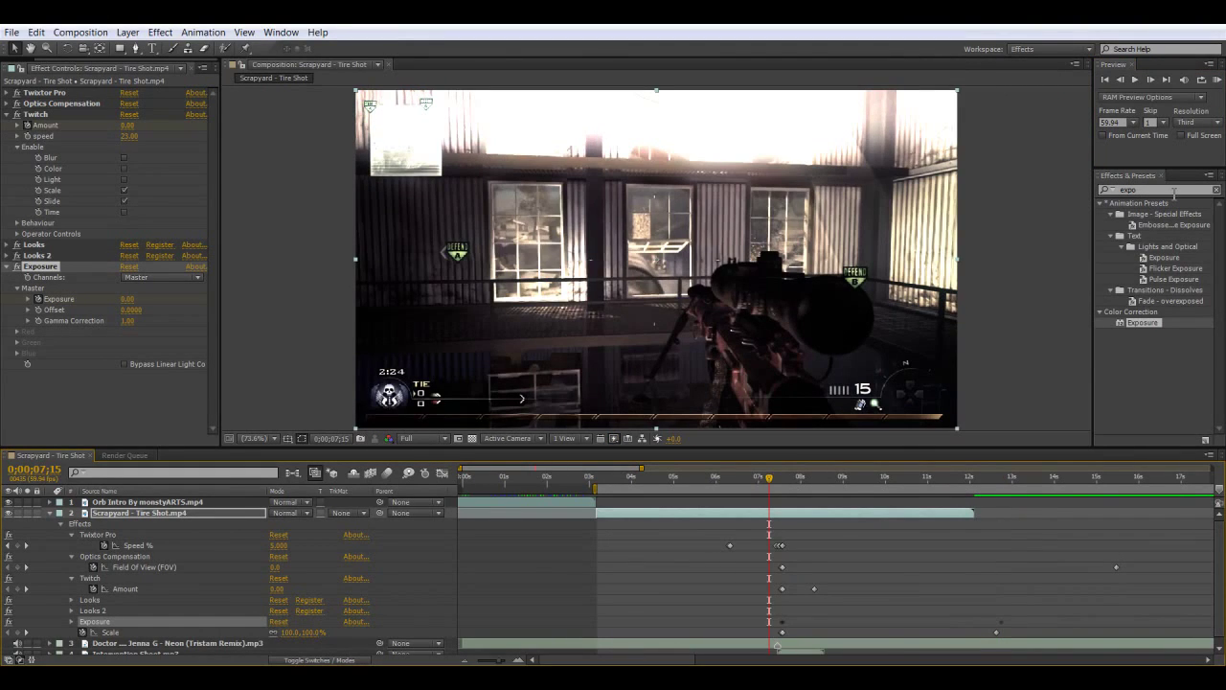
pyautogui.click(422, 438)
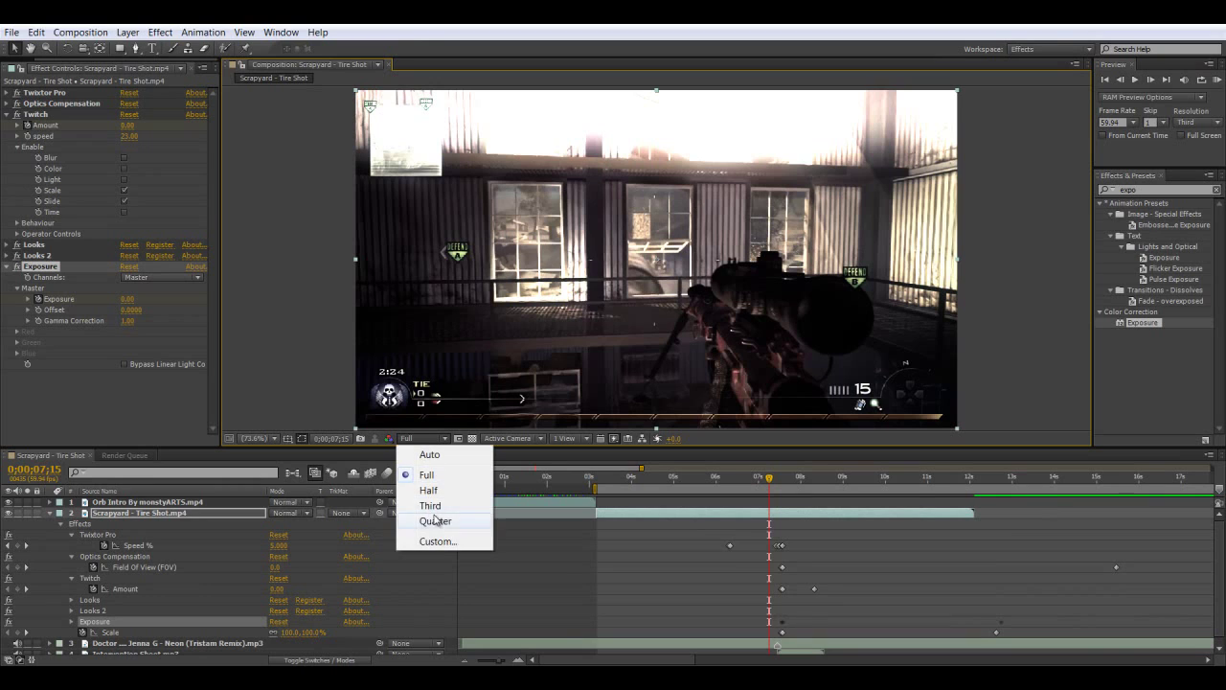
pyautogui.click(436, 504)
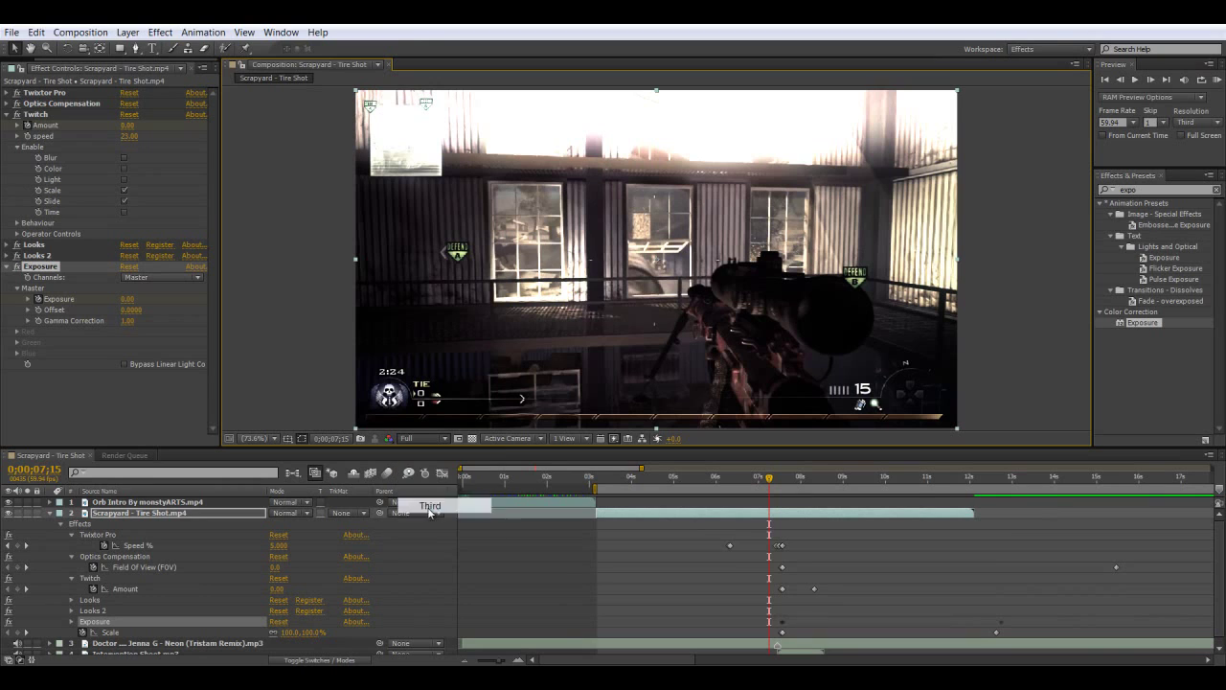
pyautogui.click(1166, 192)
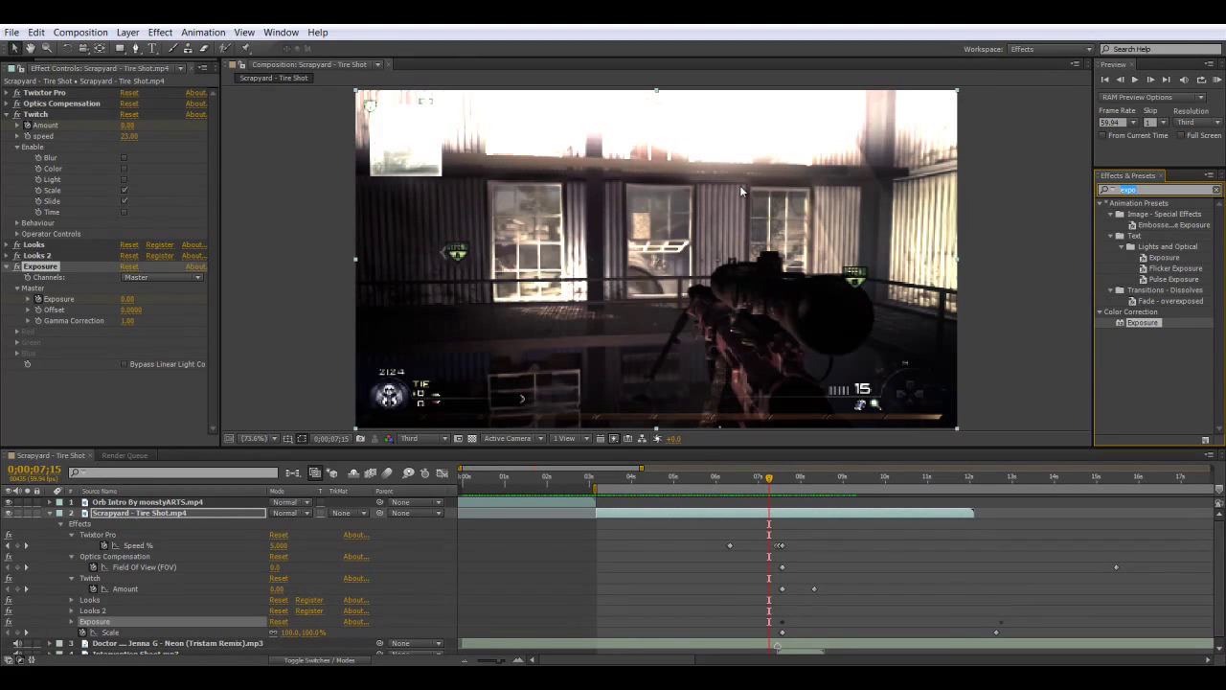
pyautogui.write('w')
pyautogui.press('BackSpace')
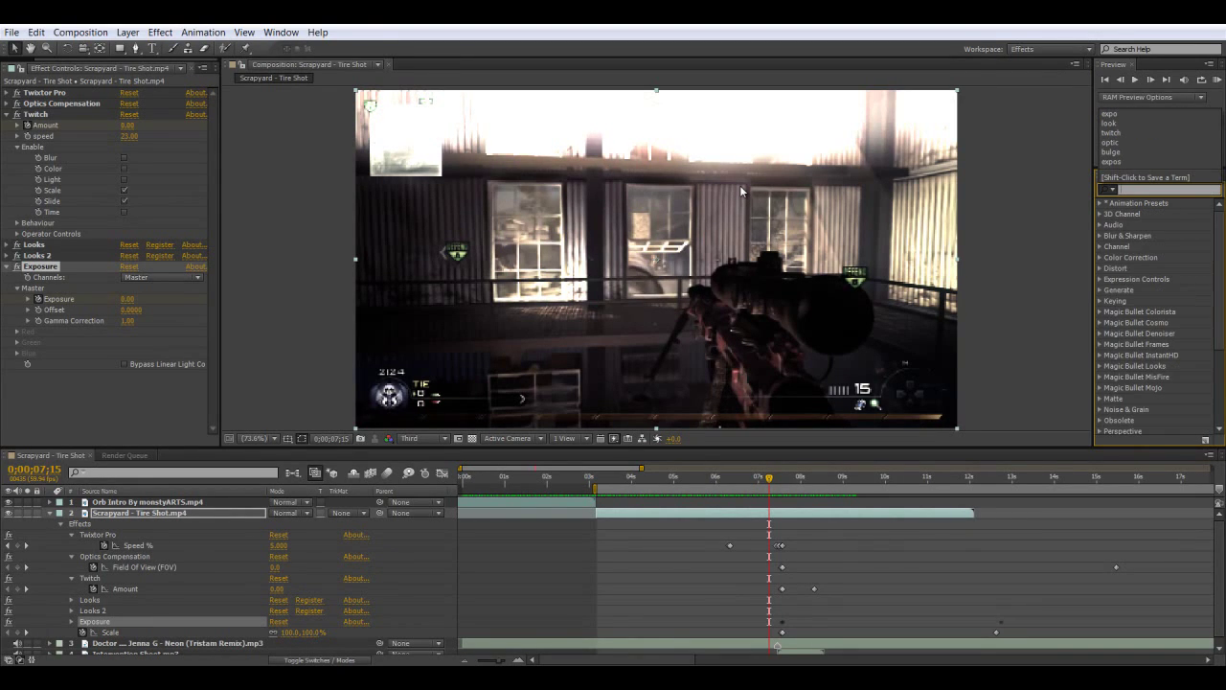
pyautogui.write('rs')
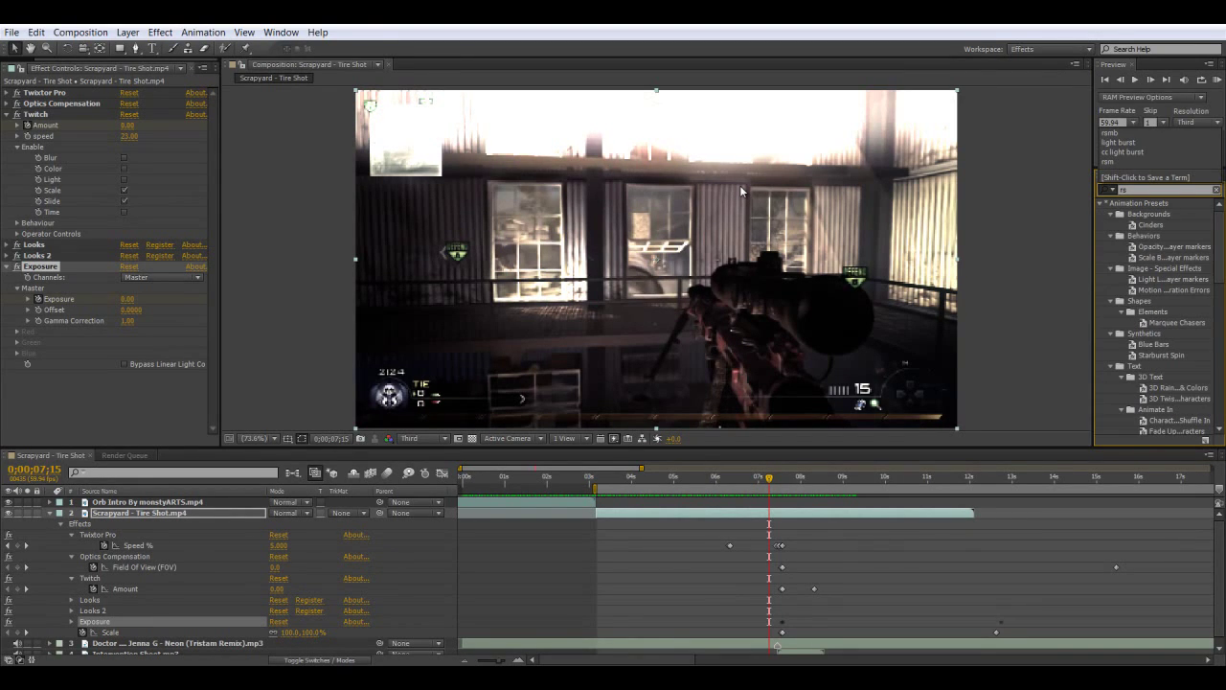
pyautogui.press('BackSpace')
pyautogui.press('BackSpace')
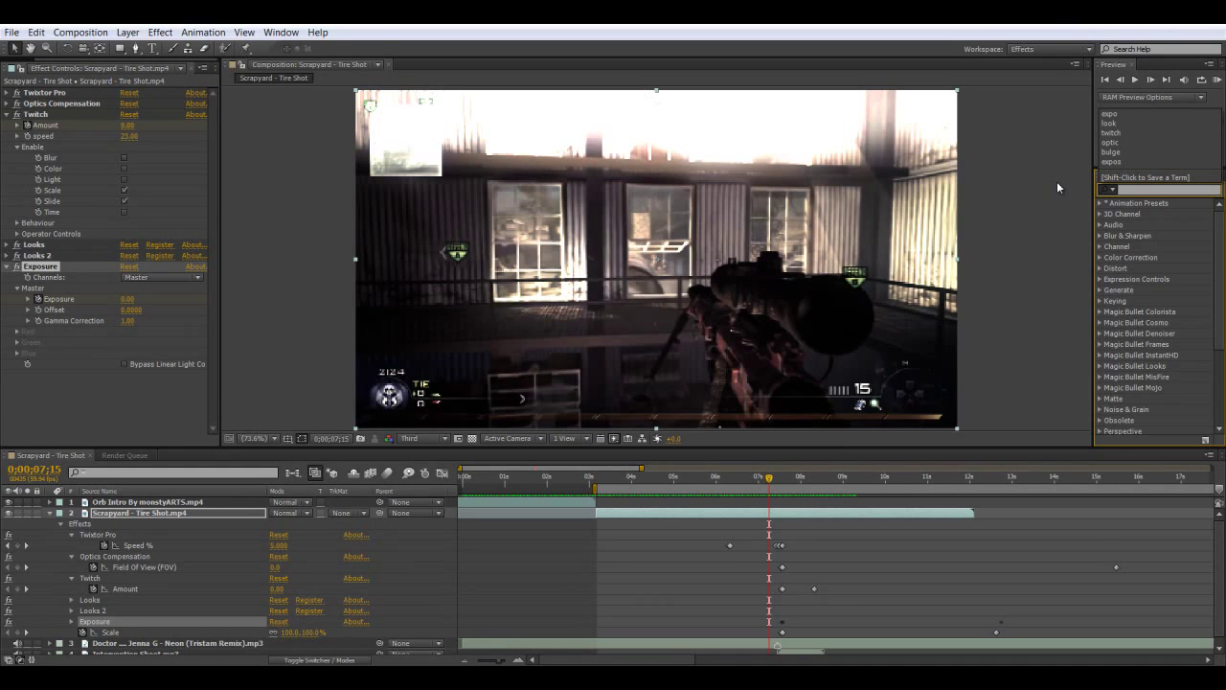
pyautogui.write('rad')
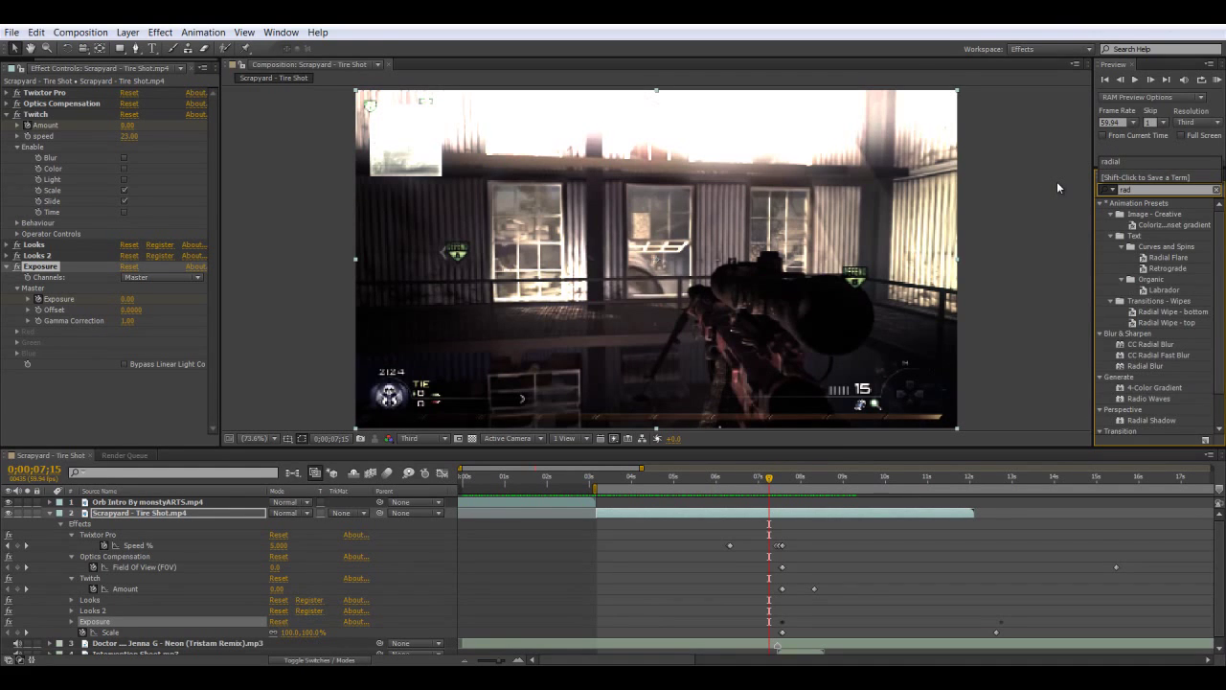
pyautogui.write('i')
pyautogui.press('BackSpace')
pyautogui.press('BackSpace')
pyautogui.press('BackSpace')
pyautogui.press('BackSpace')
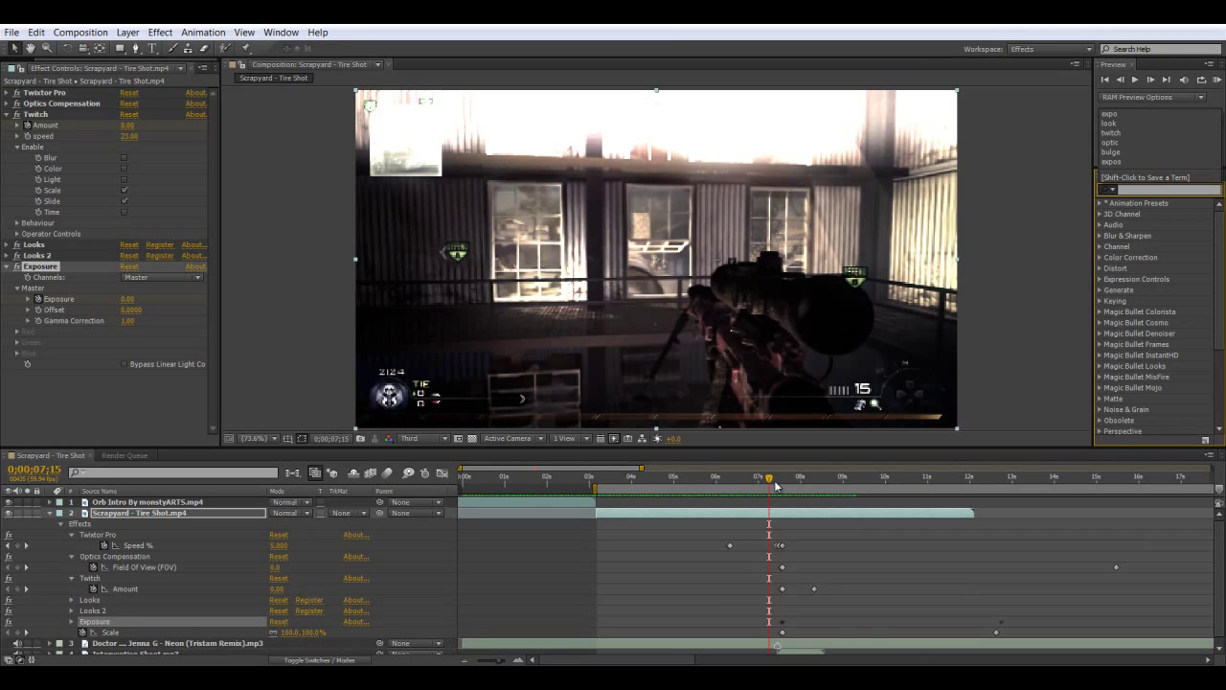
# - Scrub through the kill around 0;00;07;35 to inspect the exposure flash, and return to 0;00;06;25
pyautogui.moveTo(772, 481); pyautogui.dragTo(787, 486)
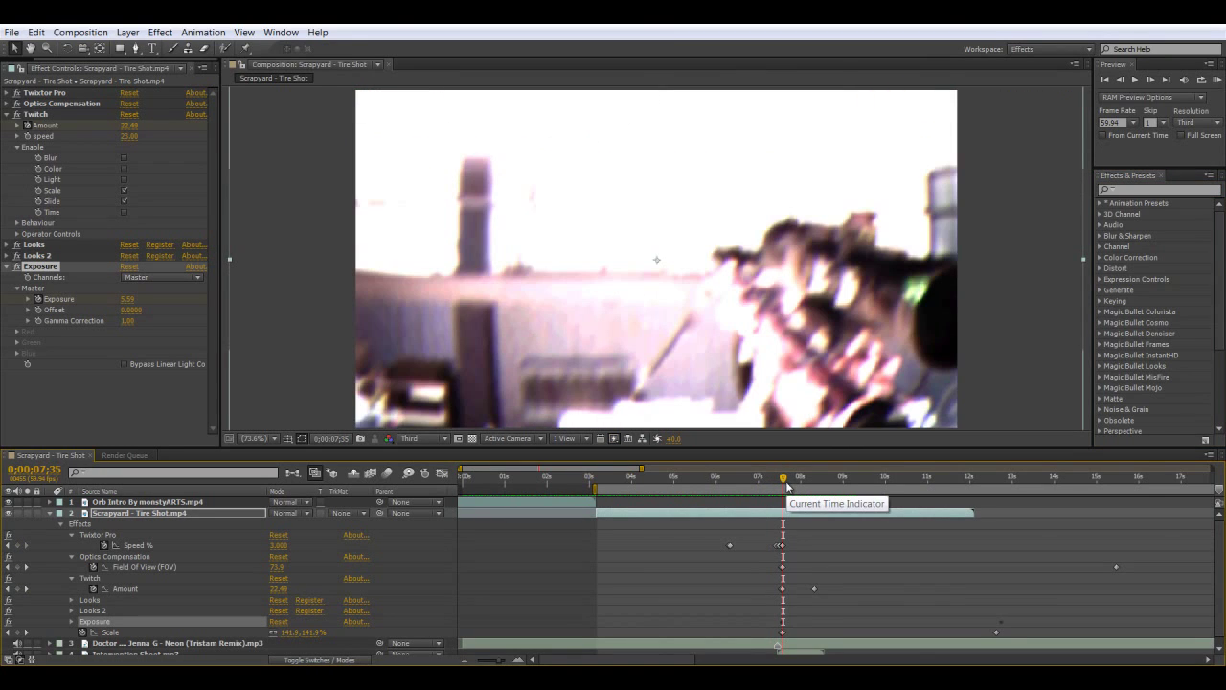
pyautogui.moveTo(785, 484); pyautogui.dragTo(735, 498)
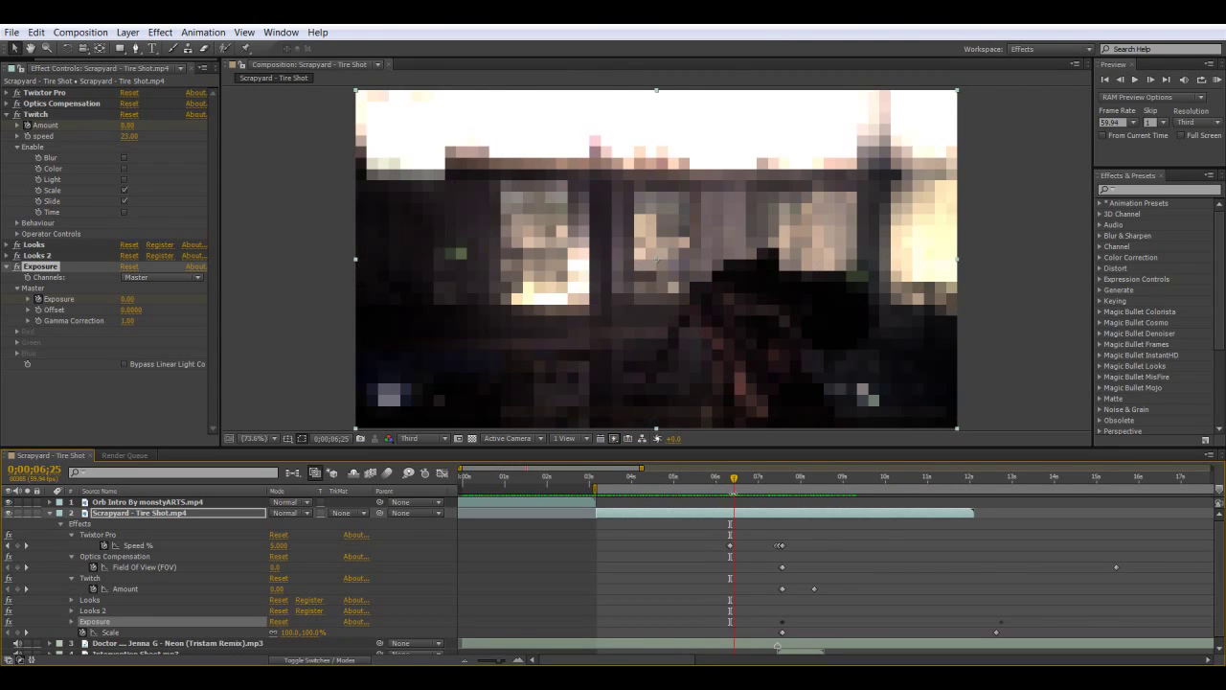